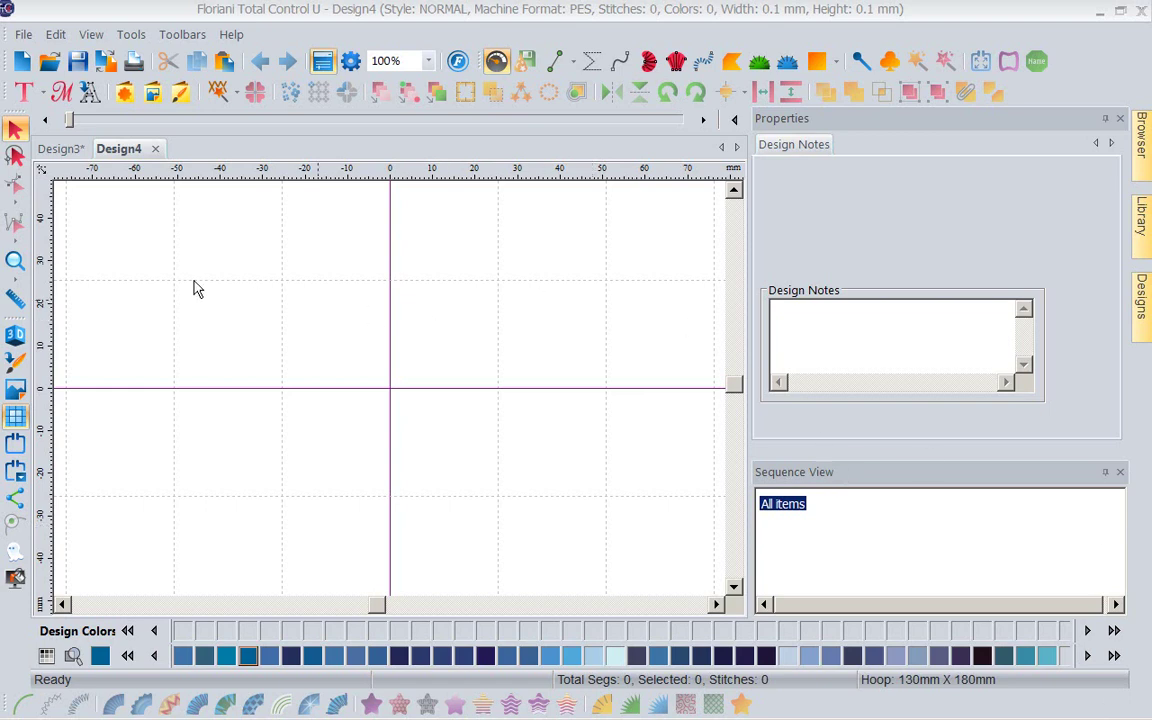
- Insert the butterfly 003 custom shape onto Design4
click(123, 93)
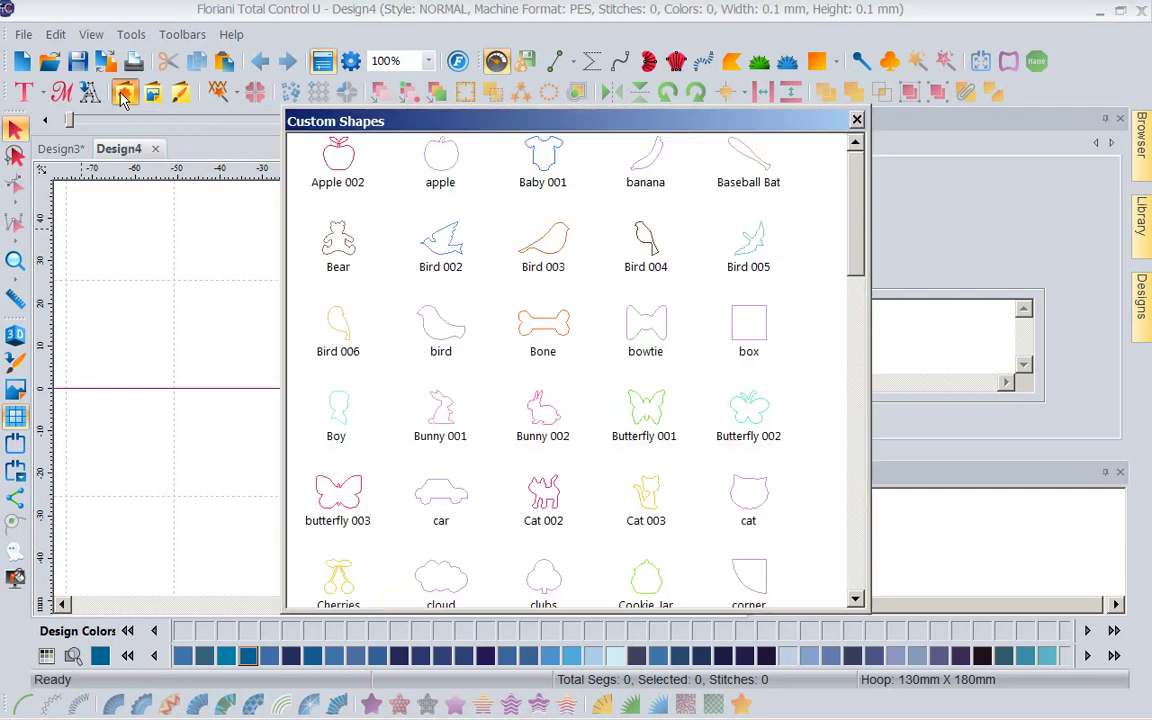
click(340, 500)
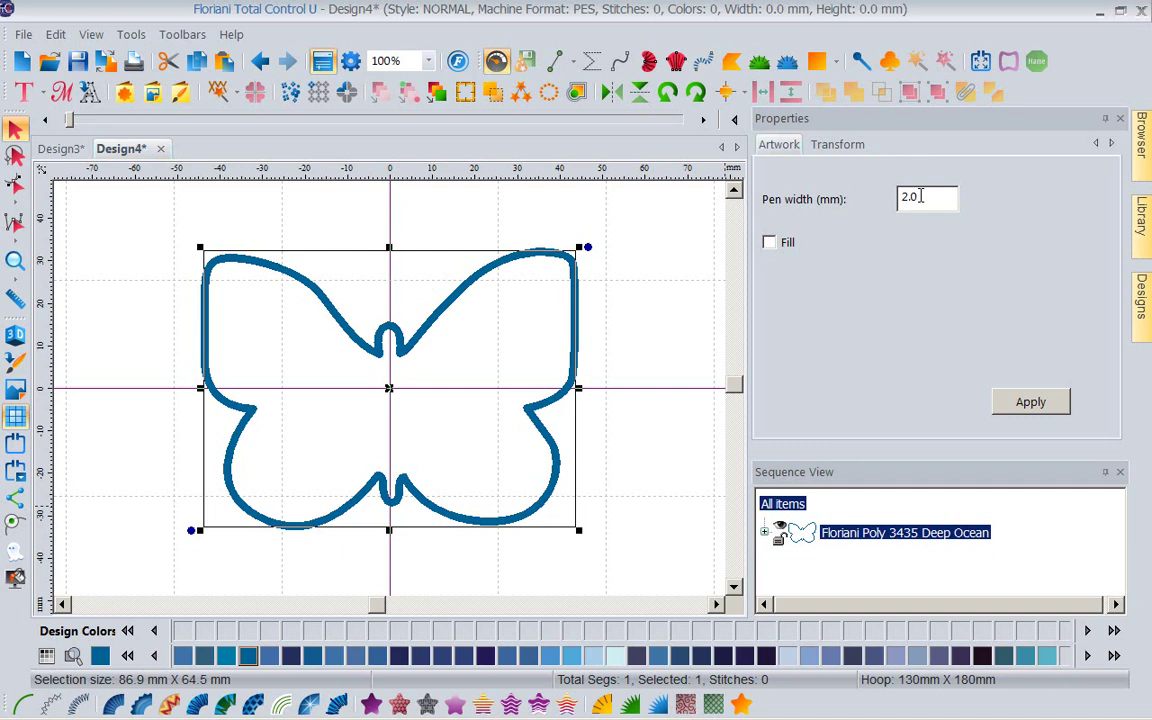
drag(922, 196, 805, 196)
text(1.)
click(1008, 407)
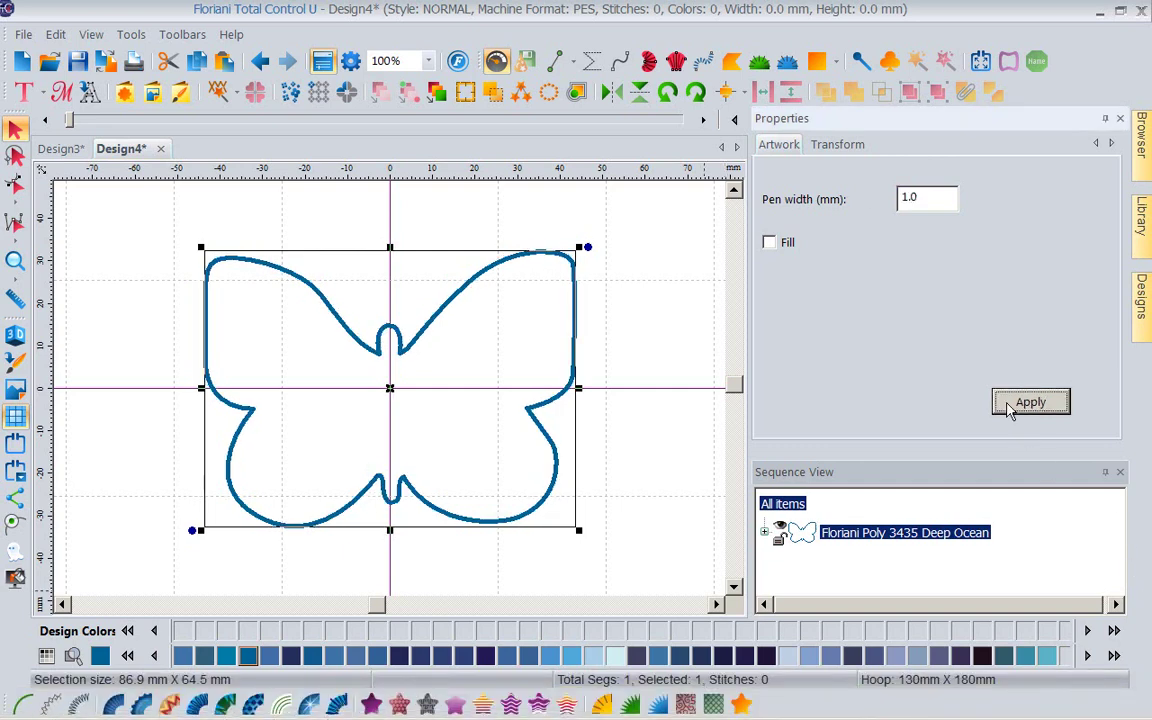
drag(920, 196, 777, 228)
text(.5)
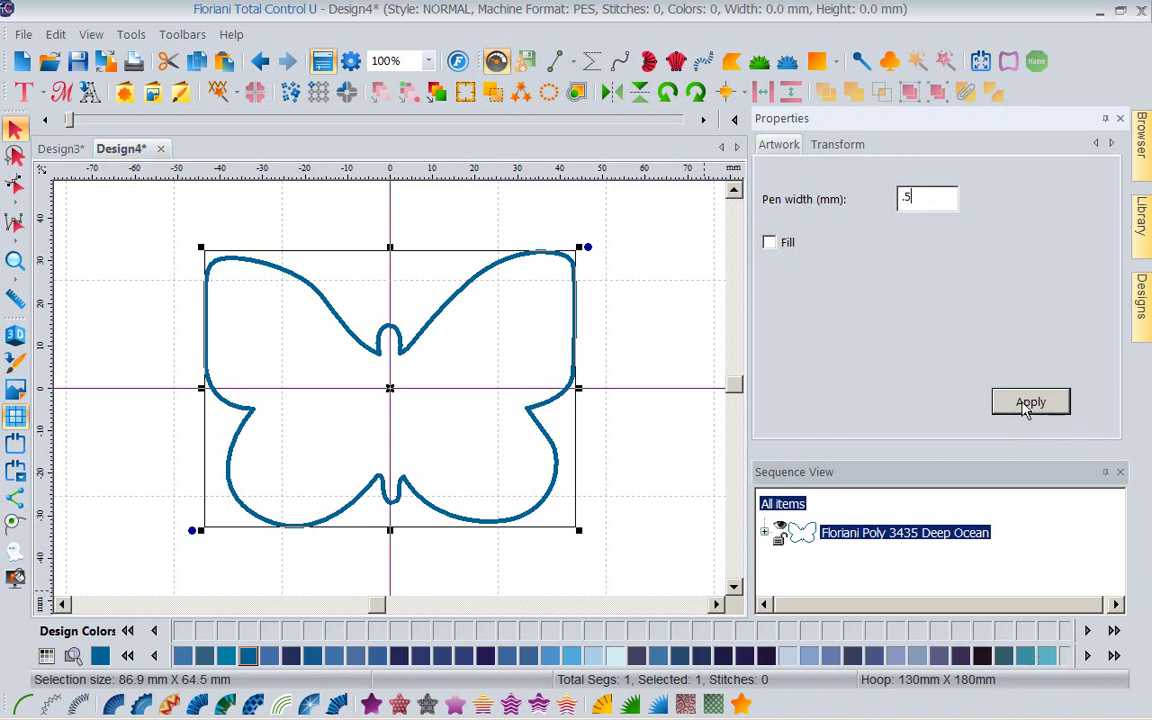
click(1026, 404)
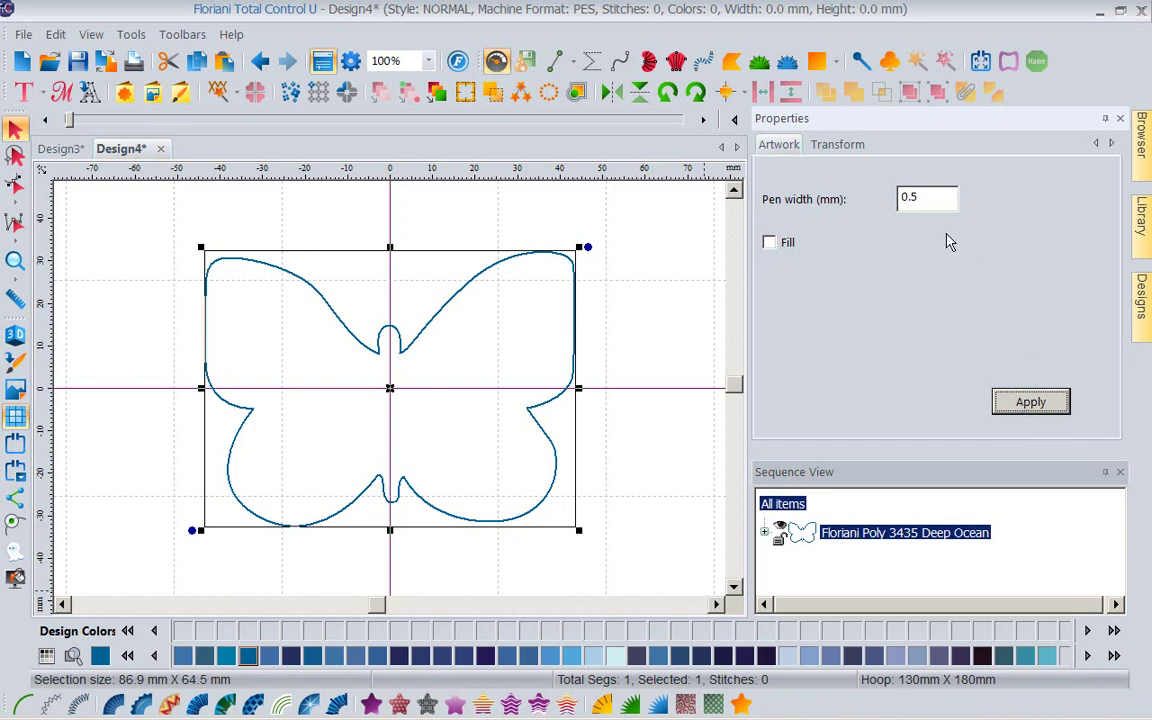
drag(930, 197, 801, 199)
text(2.)
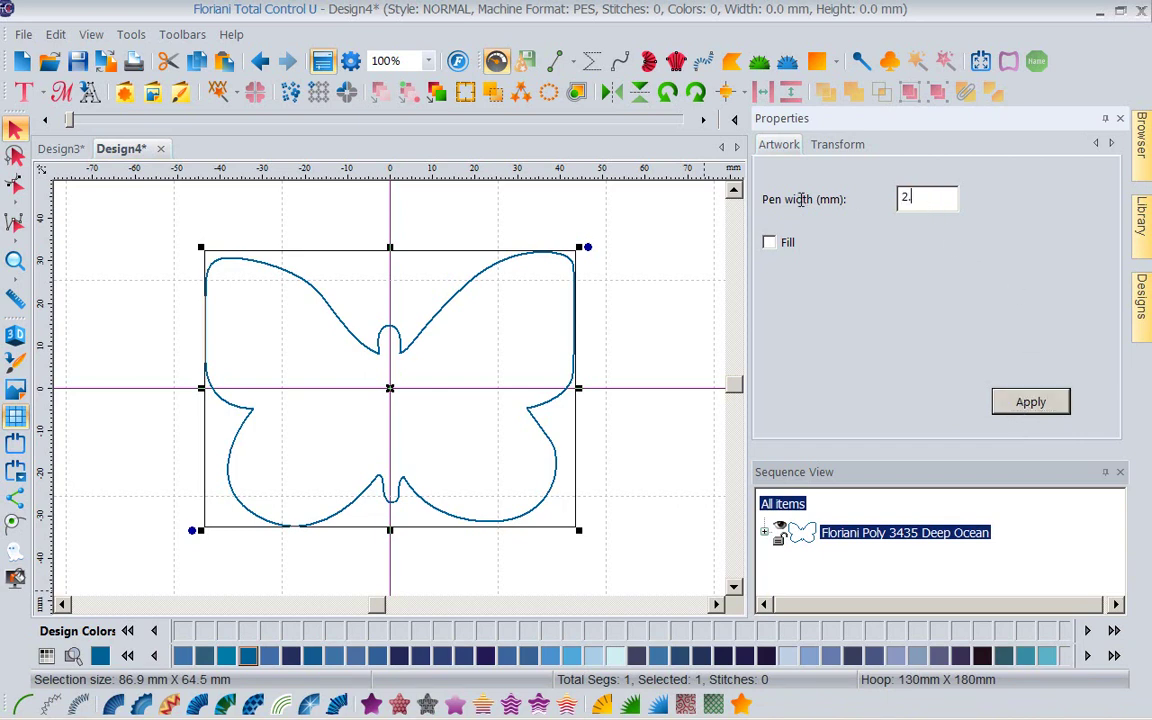
click(1045, 400)
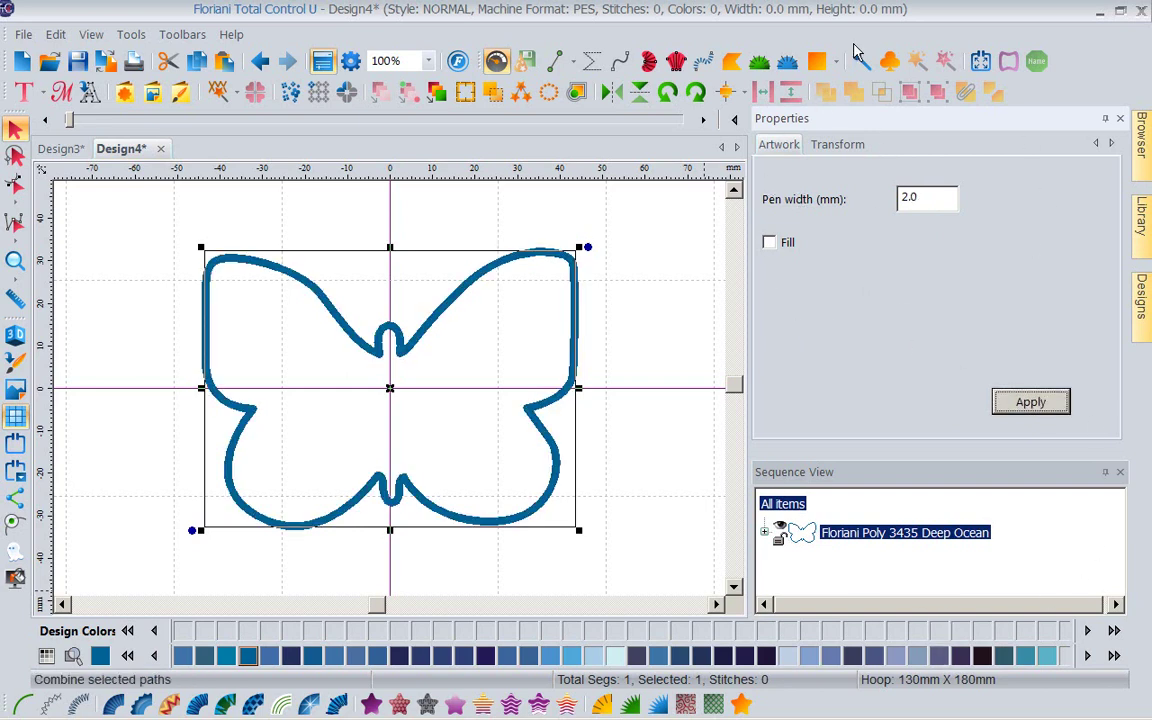
click(771, 245)
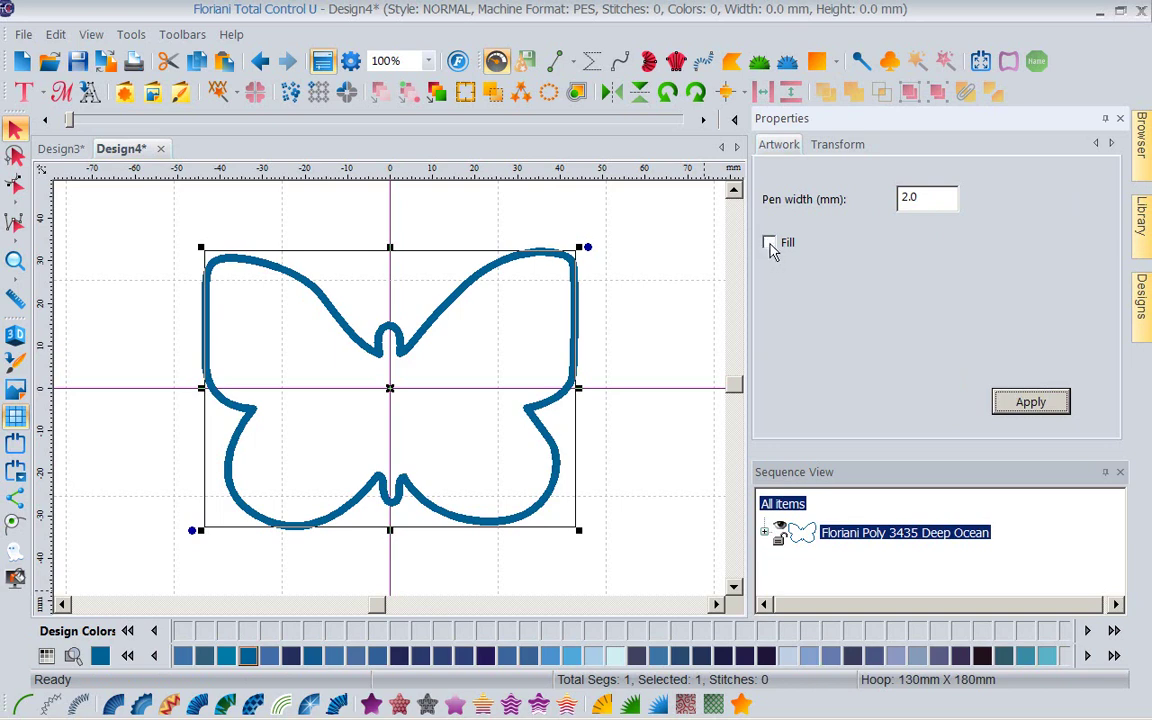
click(1042, 402)
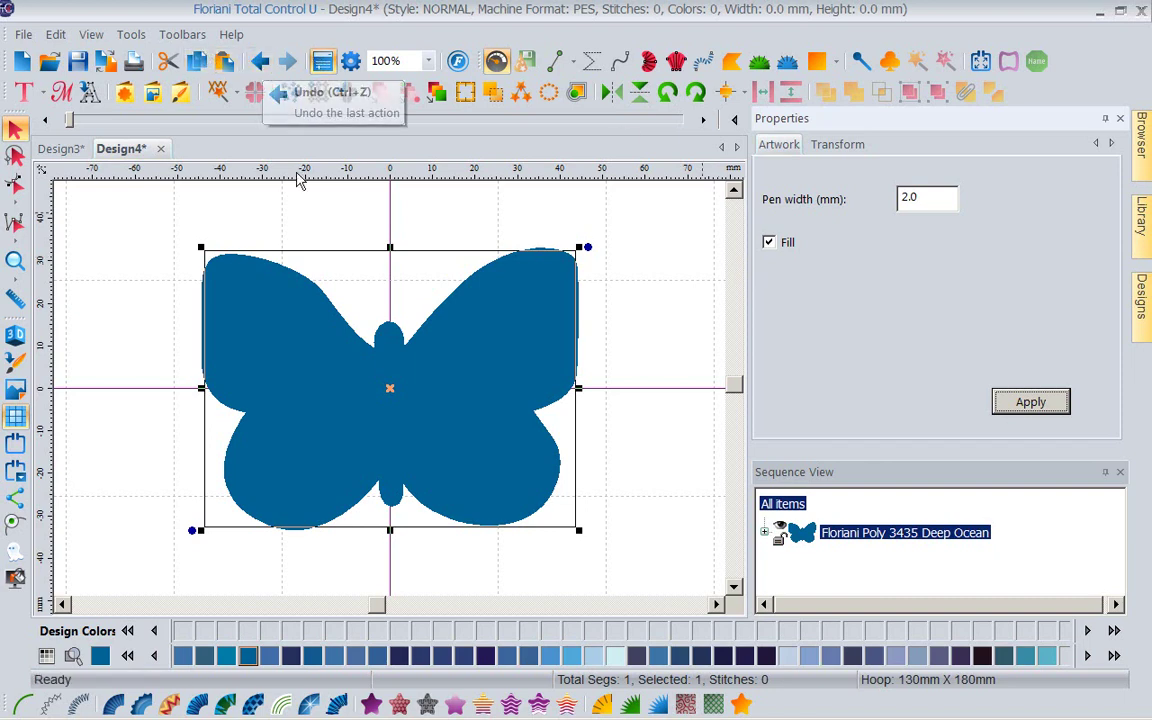
click(259, 62)
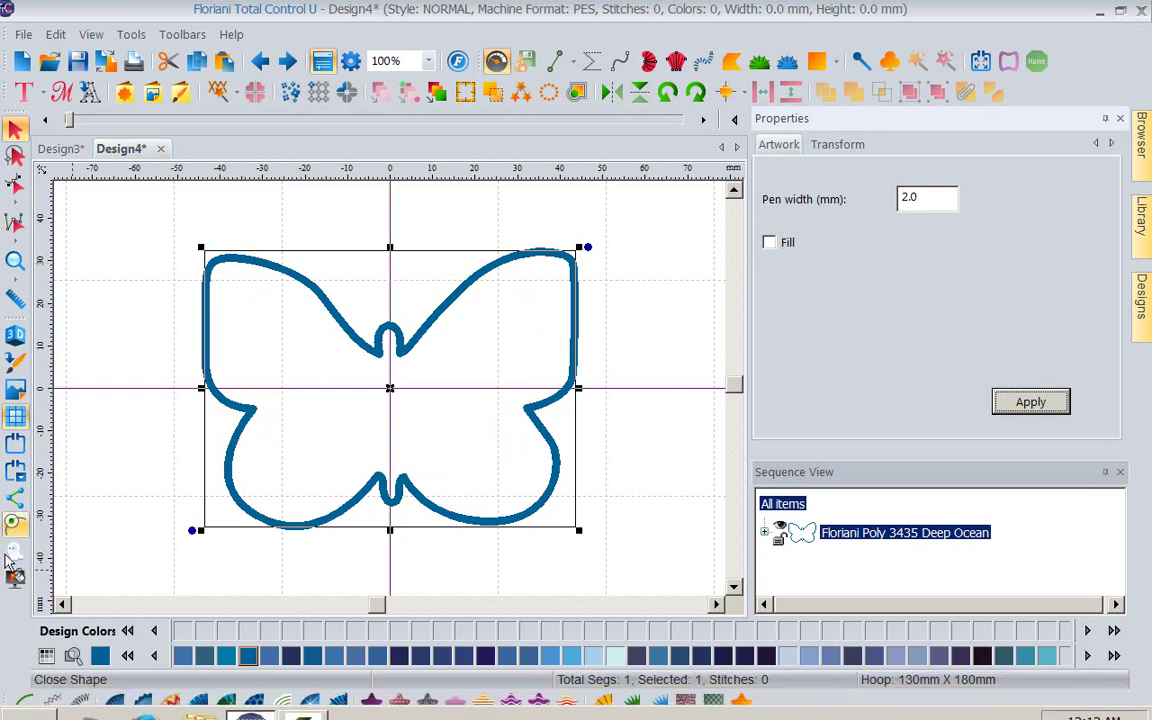
click(22, 705)
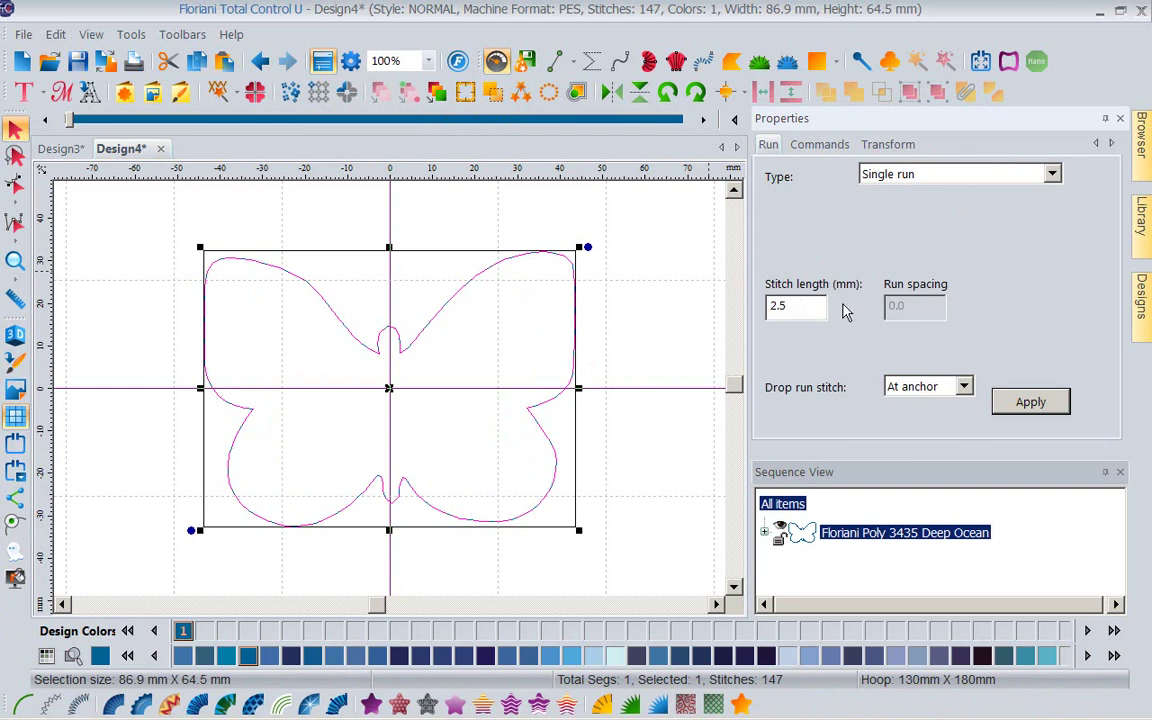
click(1052, 176)
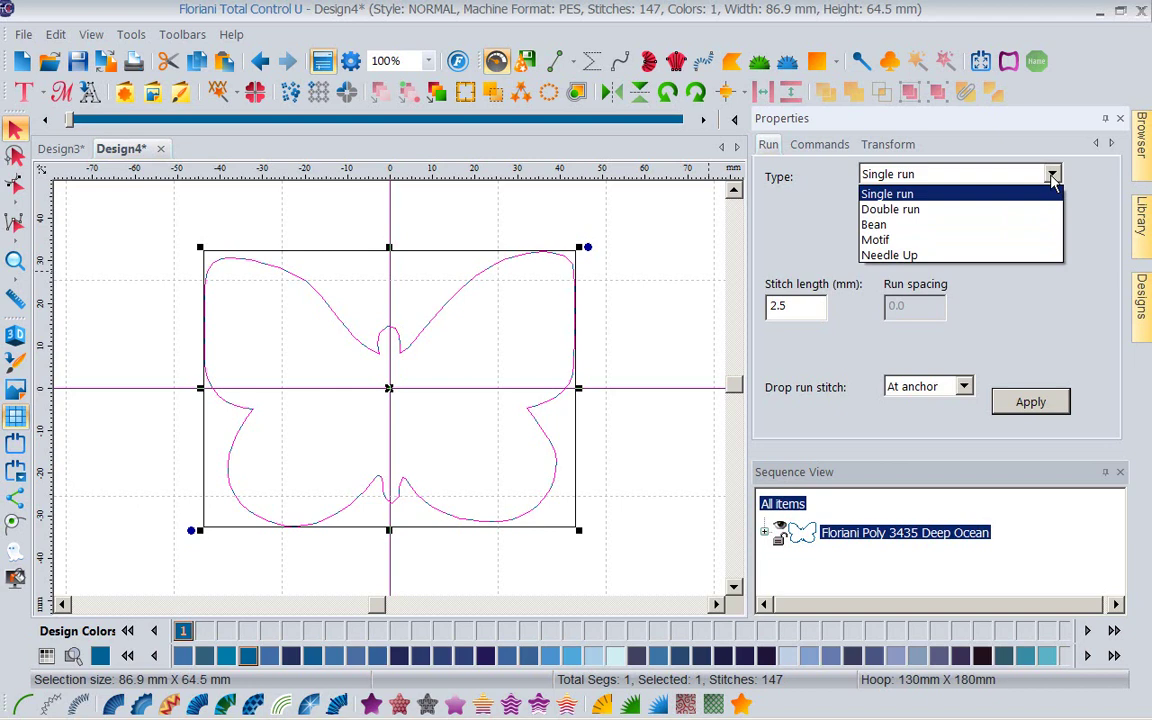
click(612, 246)
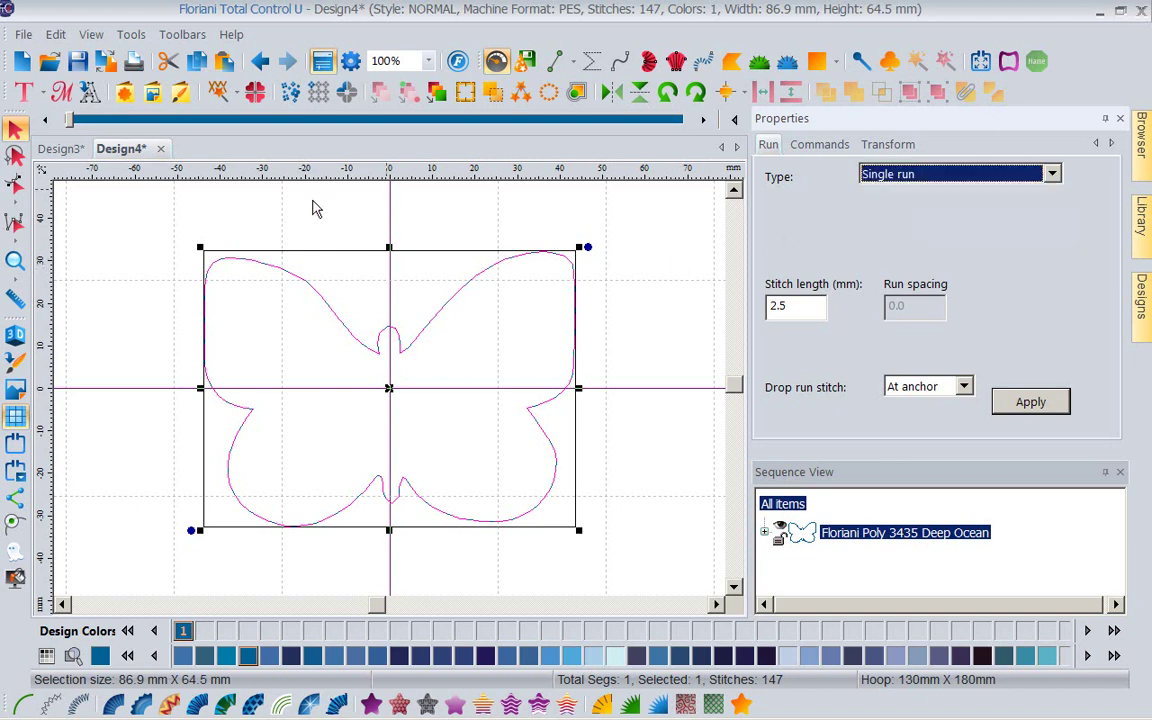
click(259, 61)
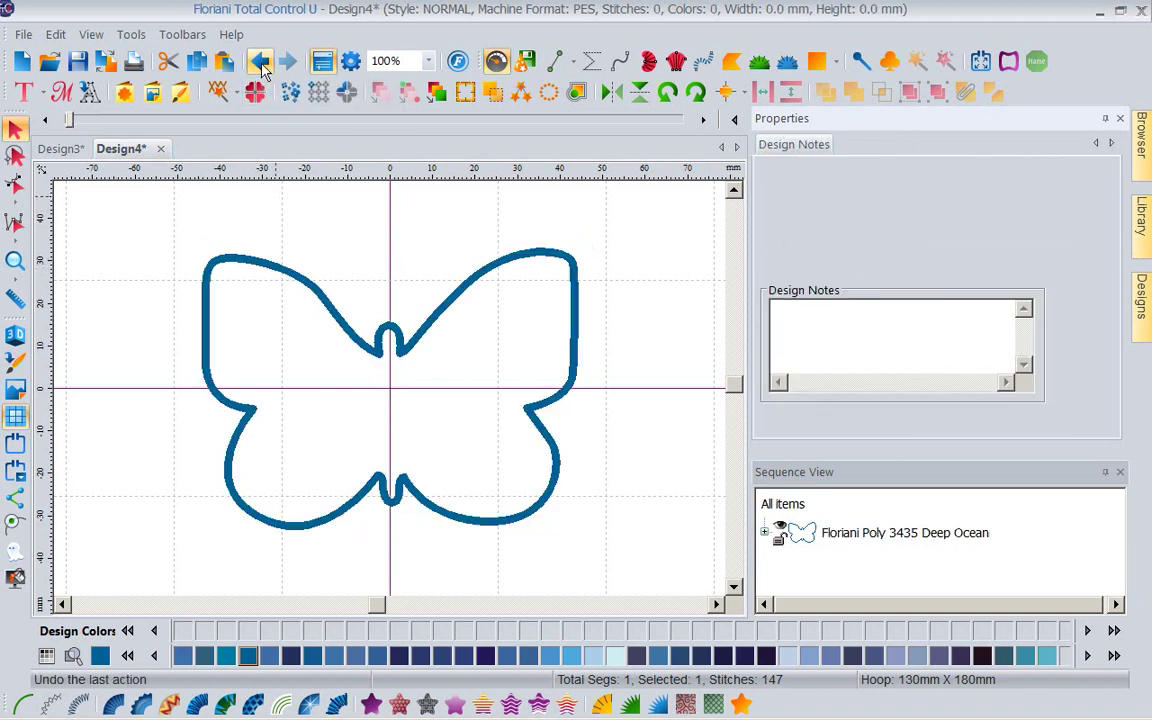
click(535, 258)
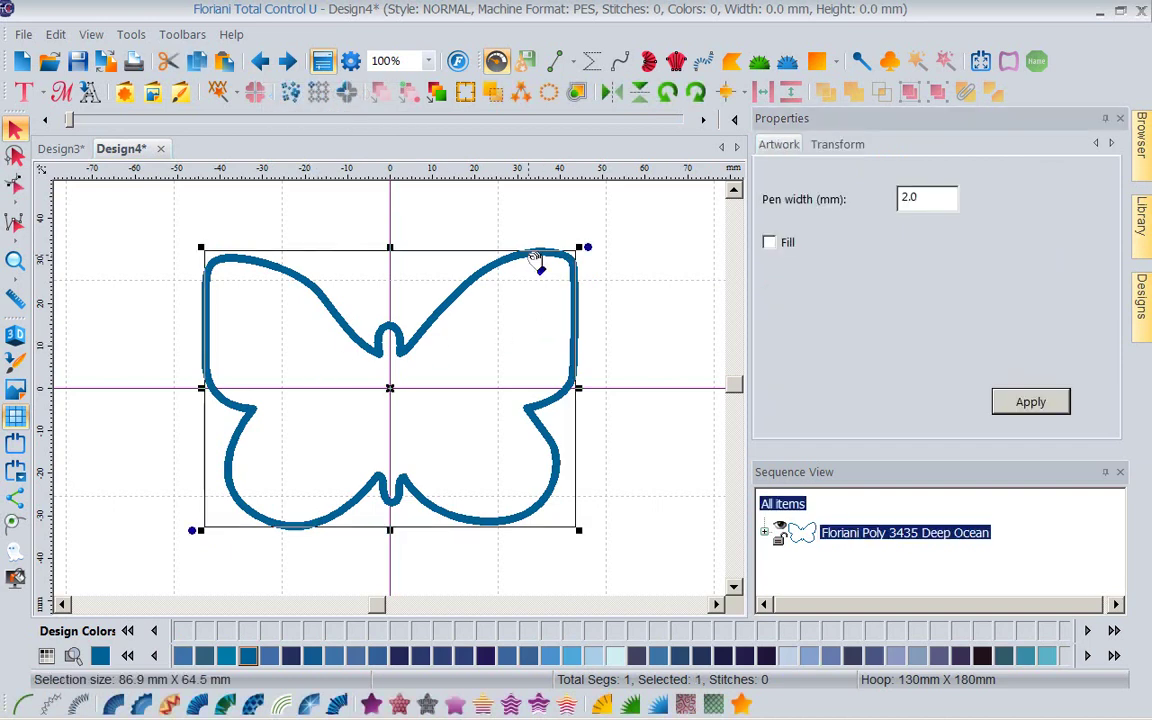
click(770, 245)
click(1025, 400)
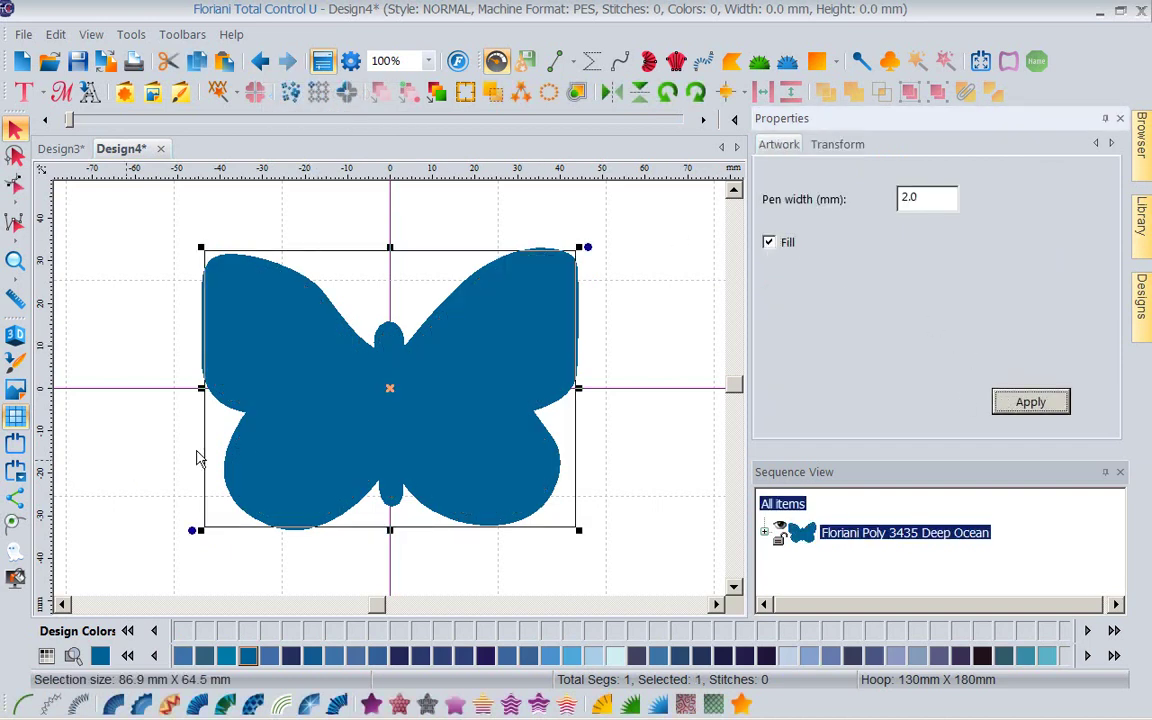
click(24, 703)
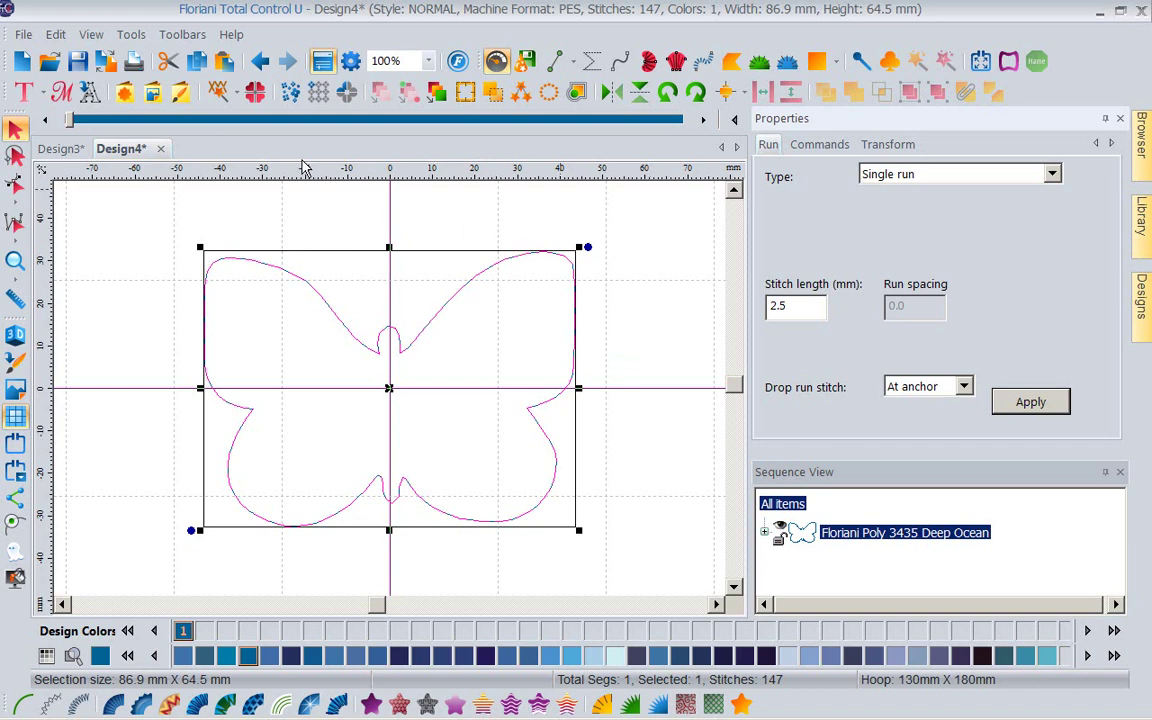
click(266, 68)
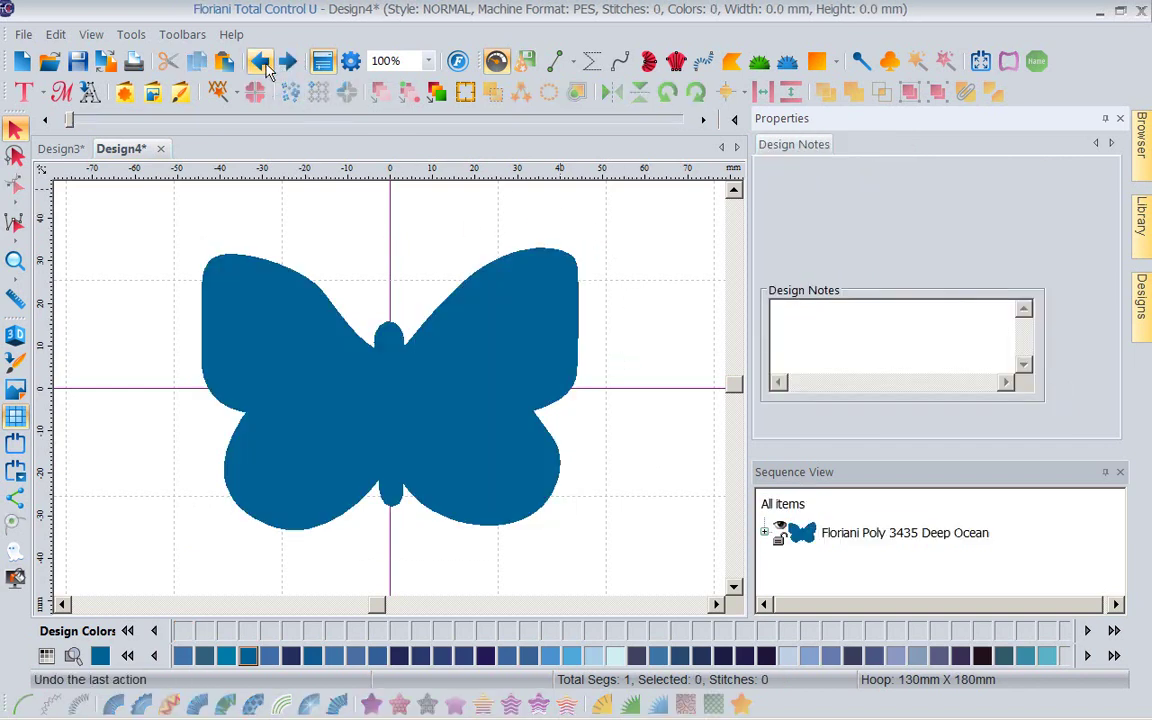
click(427, 406)
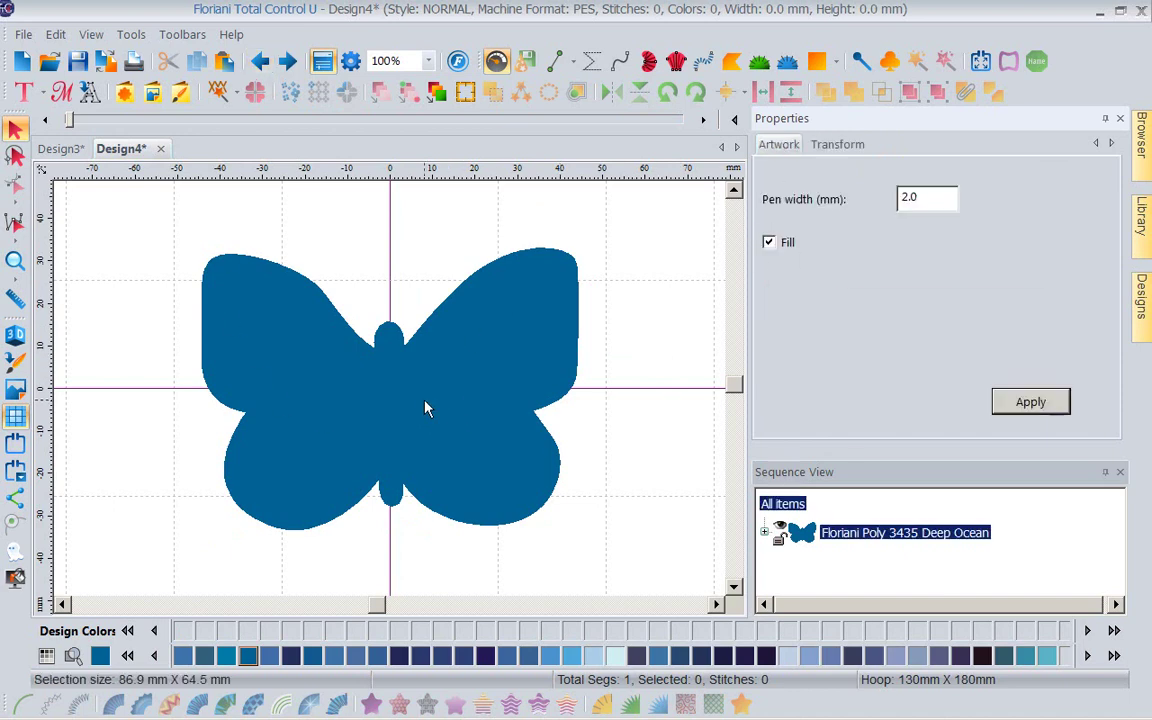
click(768, 242)
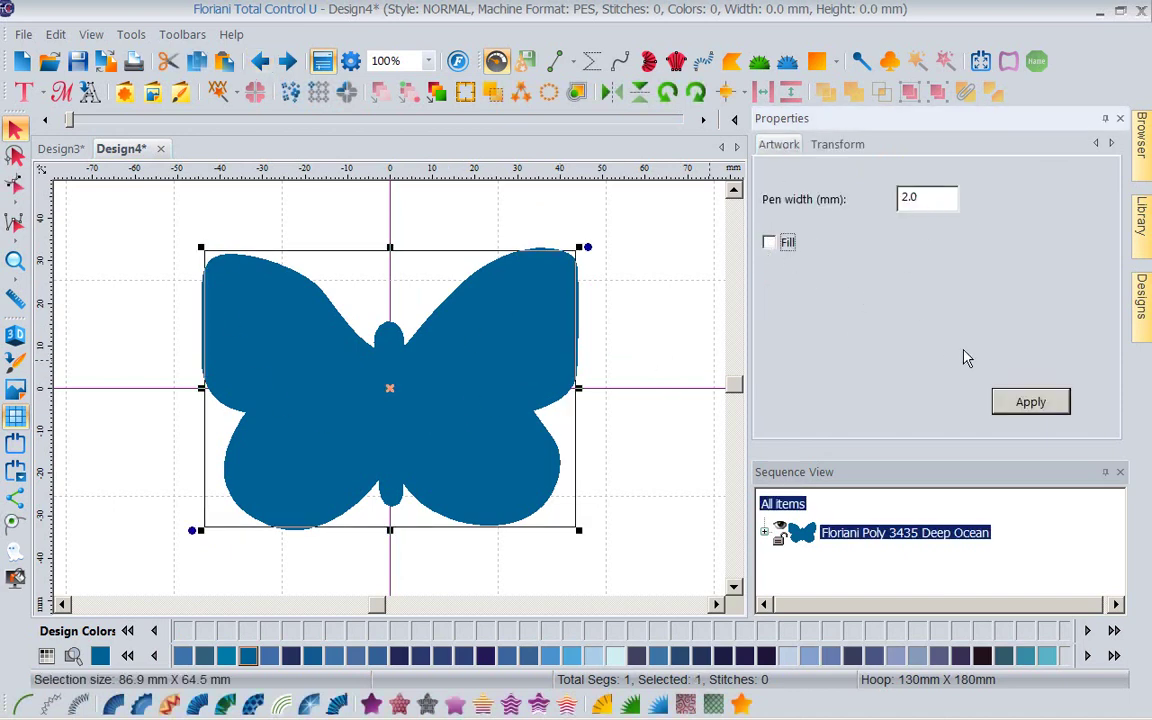
click(1028, 402)
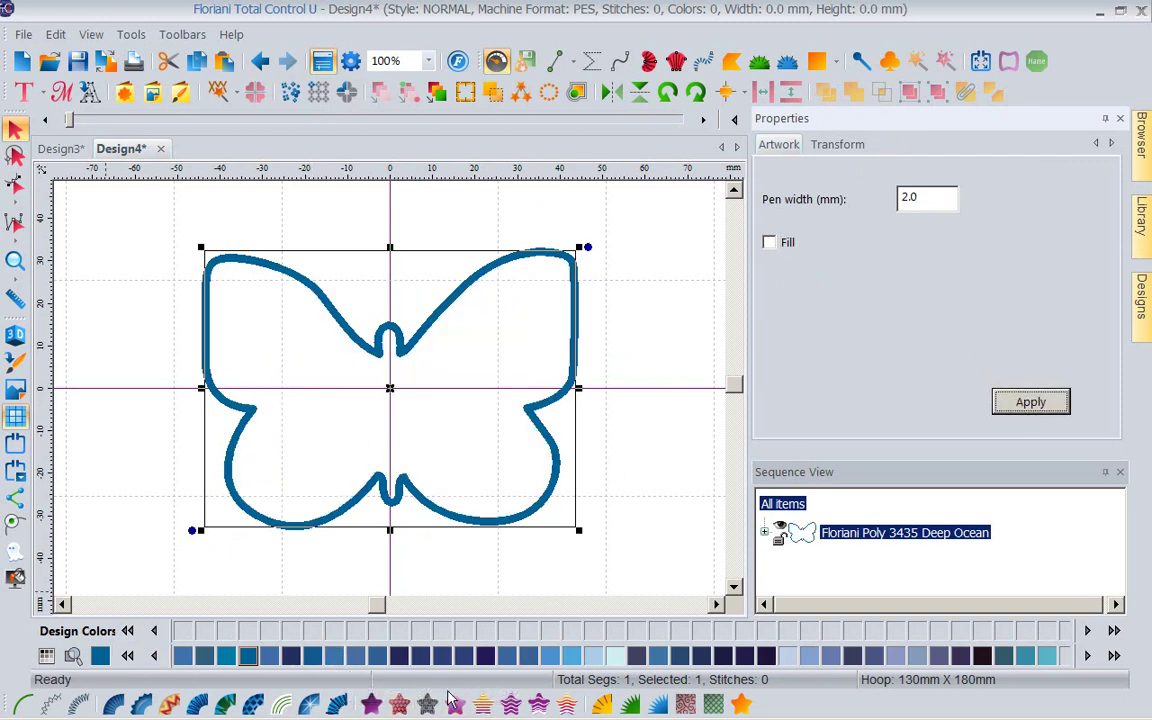
- Give the butterfly a Standard fill of 6341 stitches and view it in 3D
click(372, 706)
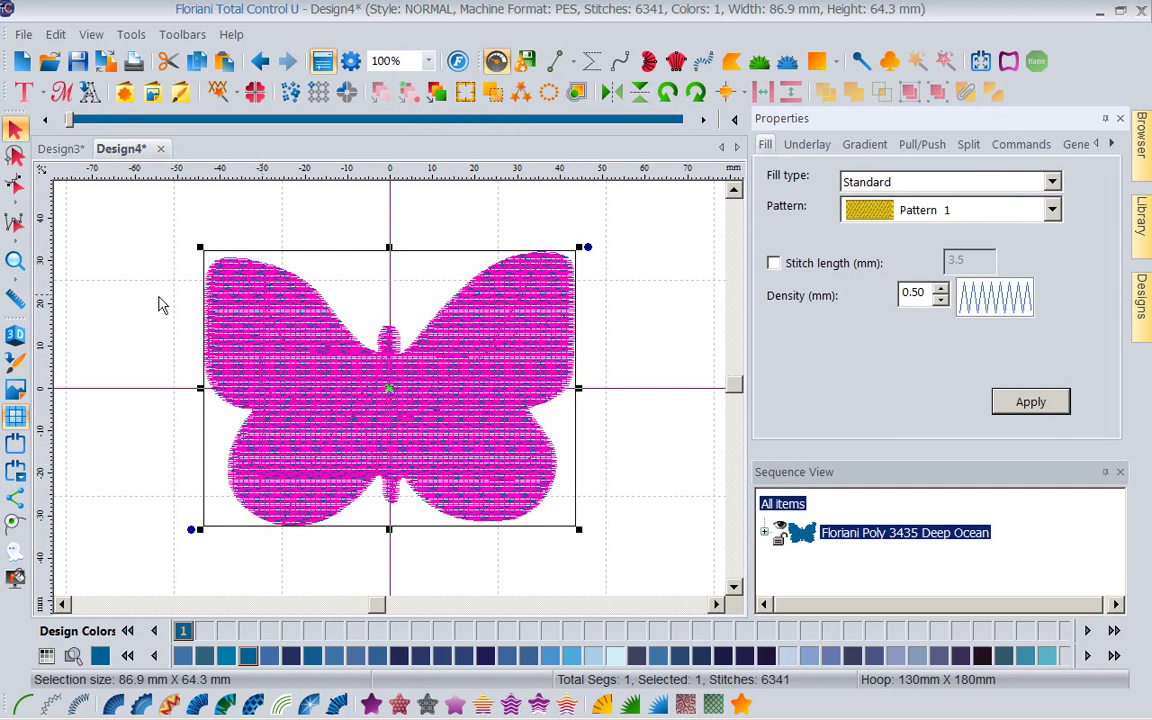
click(20, 337)
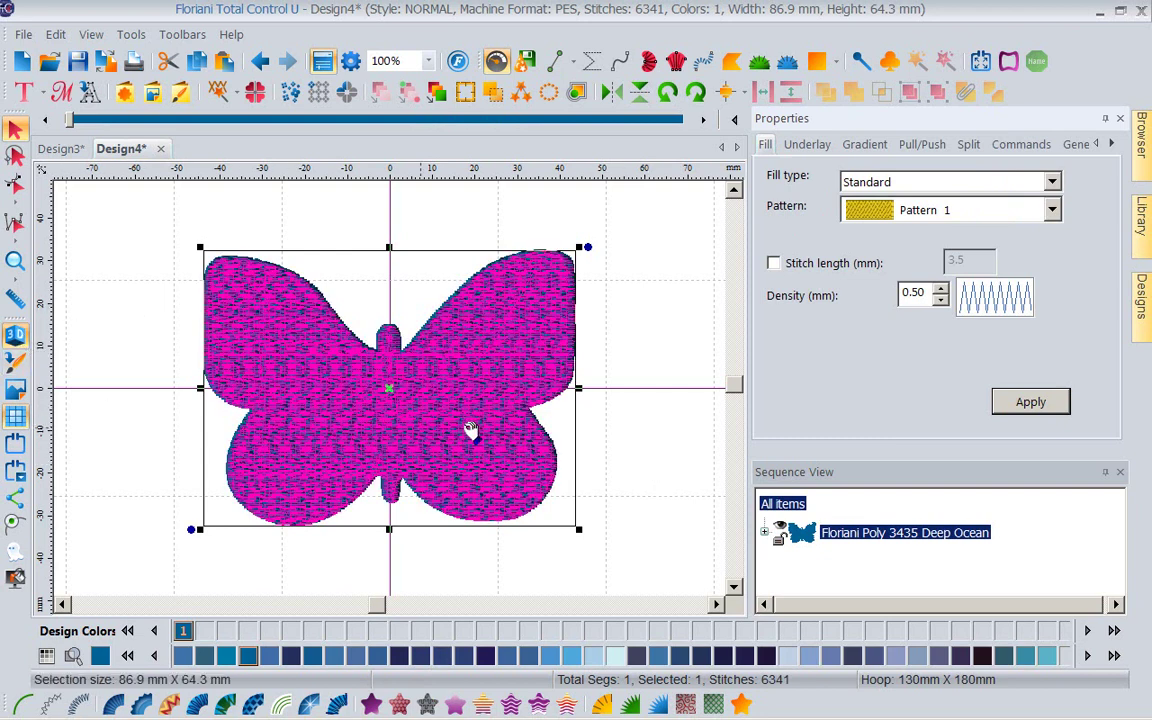
click(148, 398)
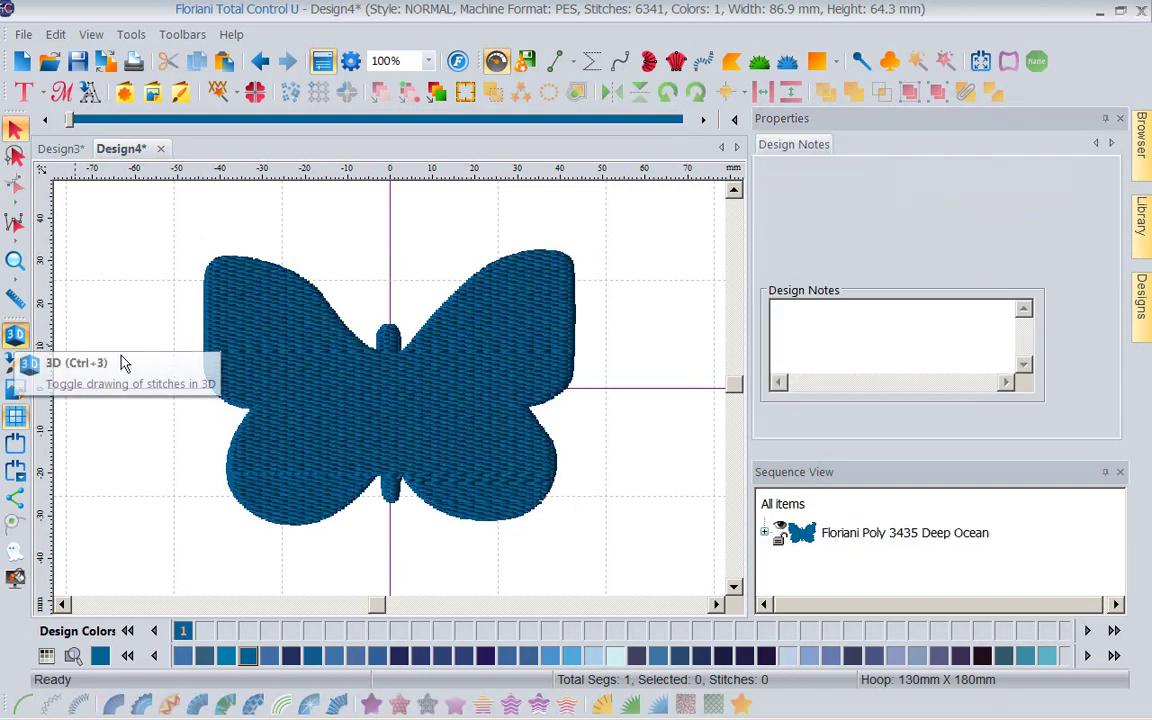
click(272, 383)
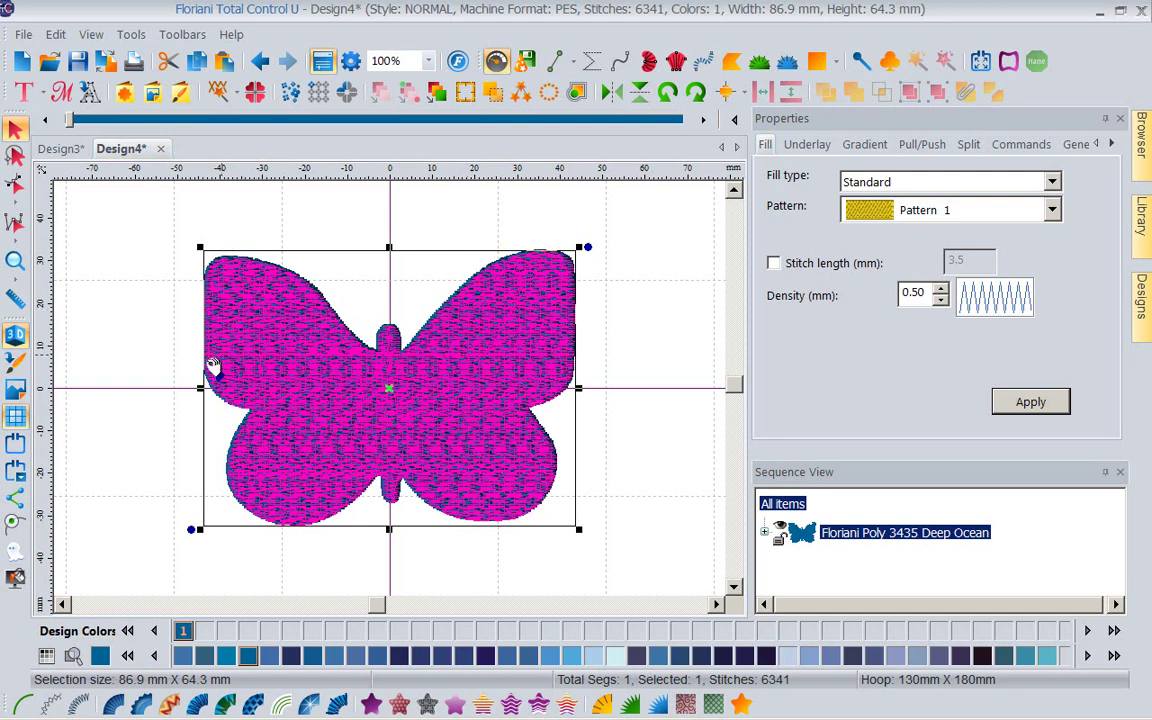
click(155, 403)
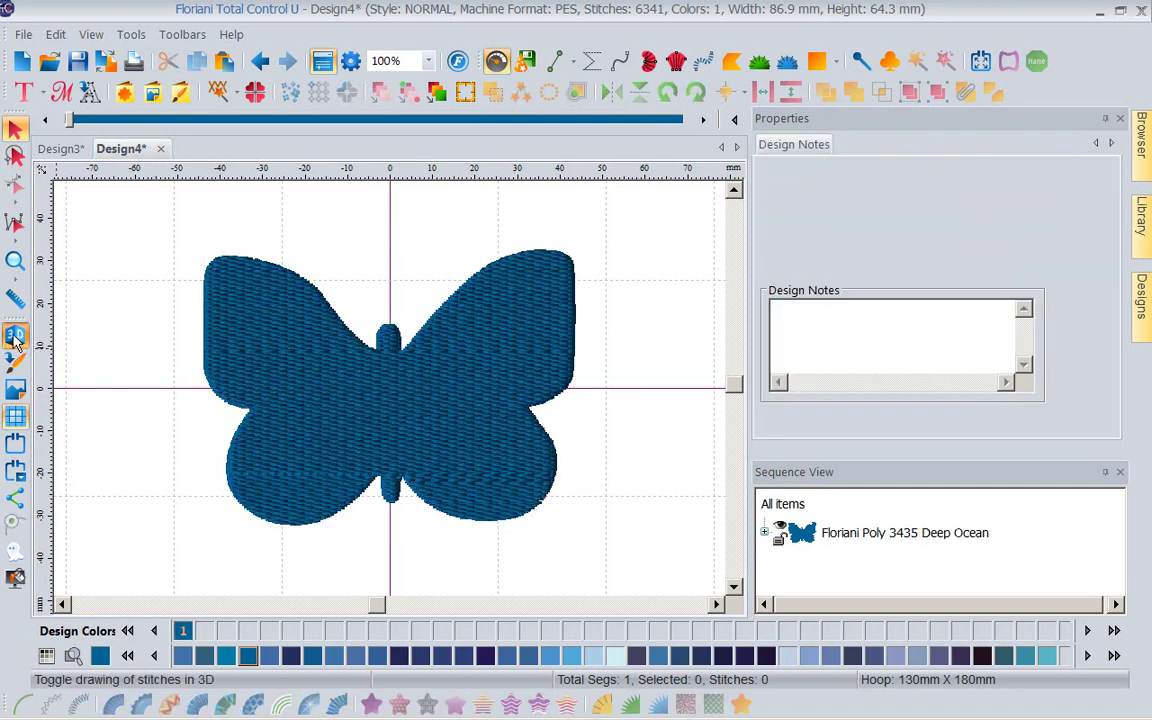
click(15, 338)
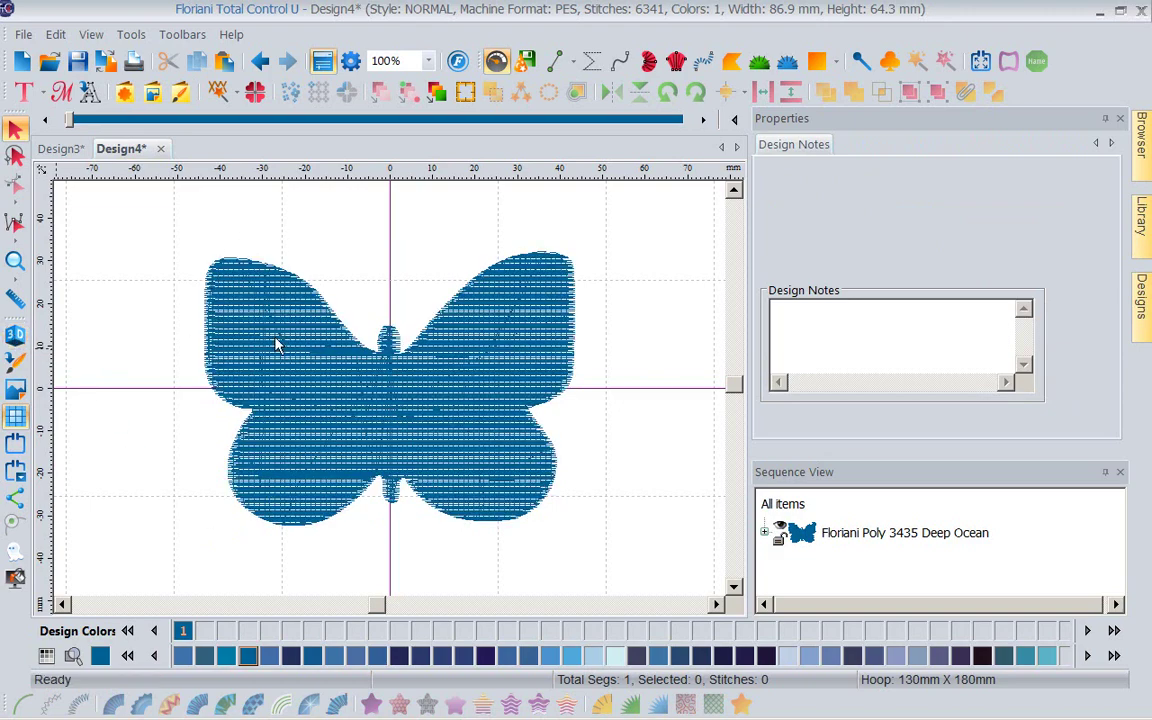
click(15, 338)
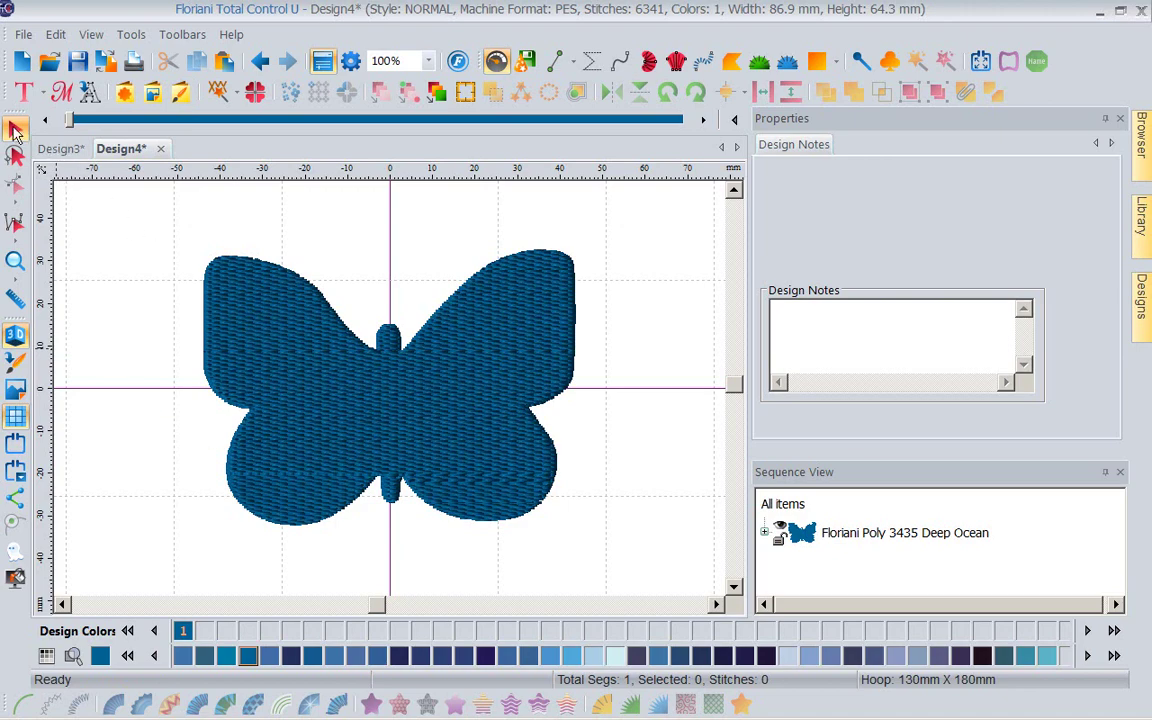
- Select the butterfly in the stitching sequence and convert it to a fancy fill
click(254, 284)
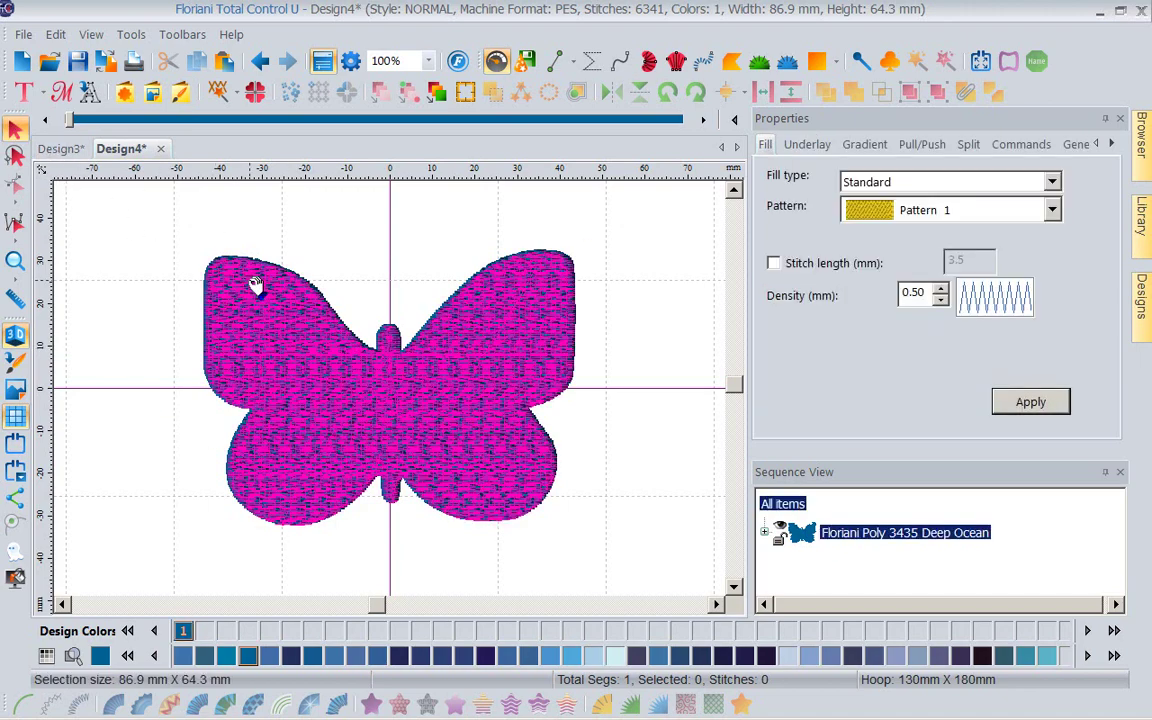
click(107, 223)
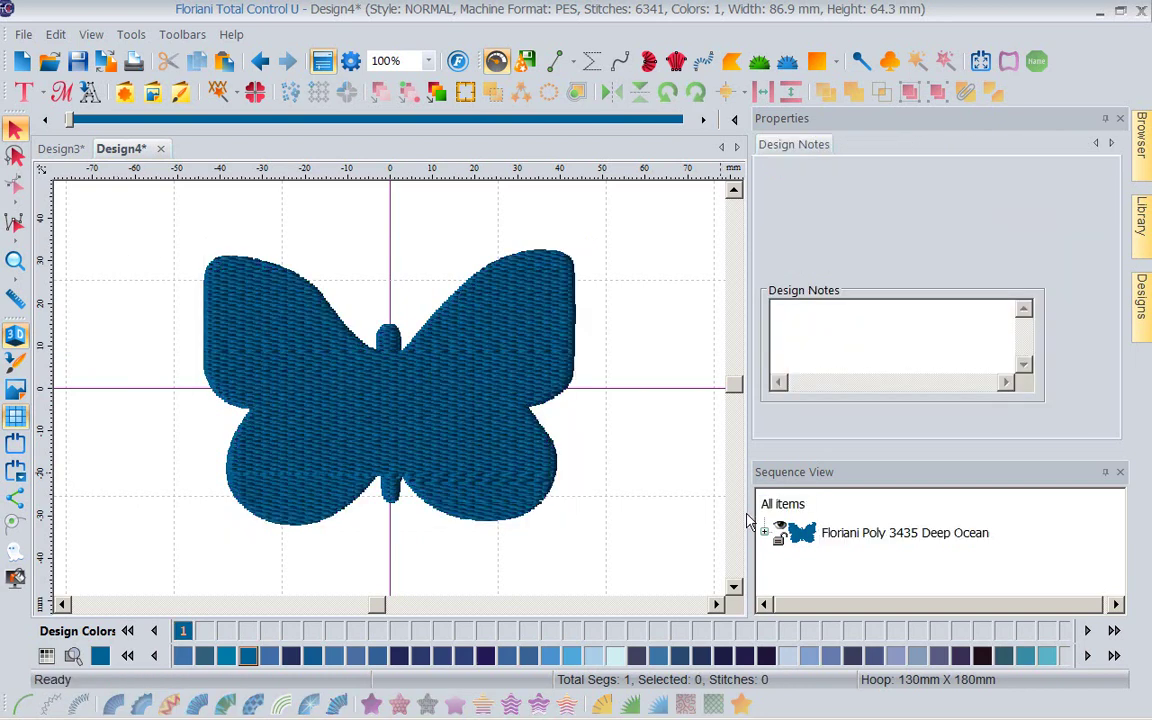
click(874, 536)
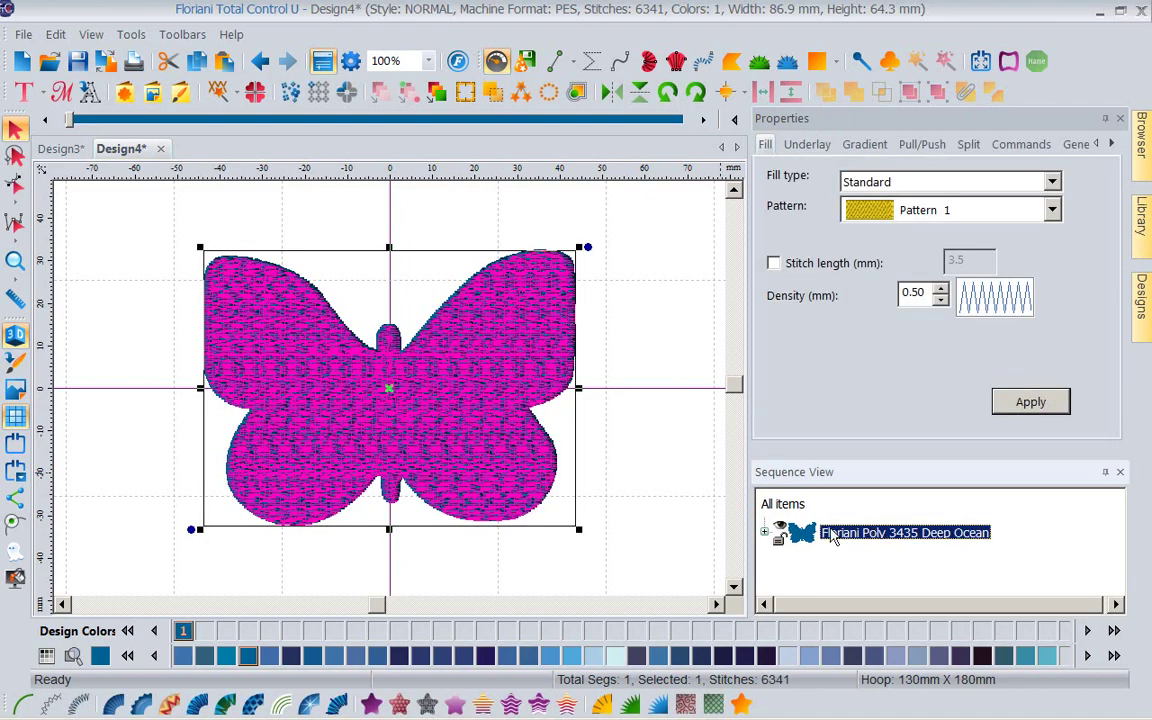
click(400, 706)
click(130, 480)
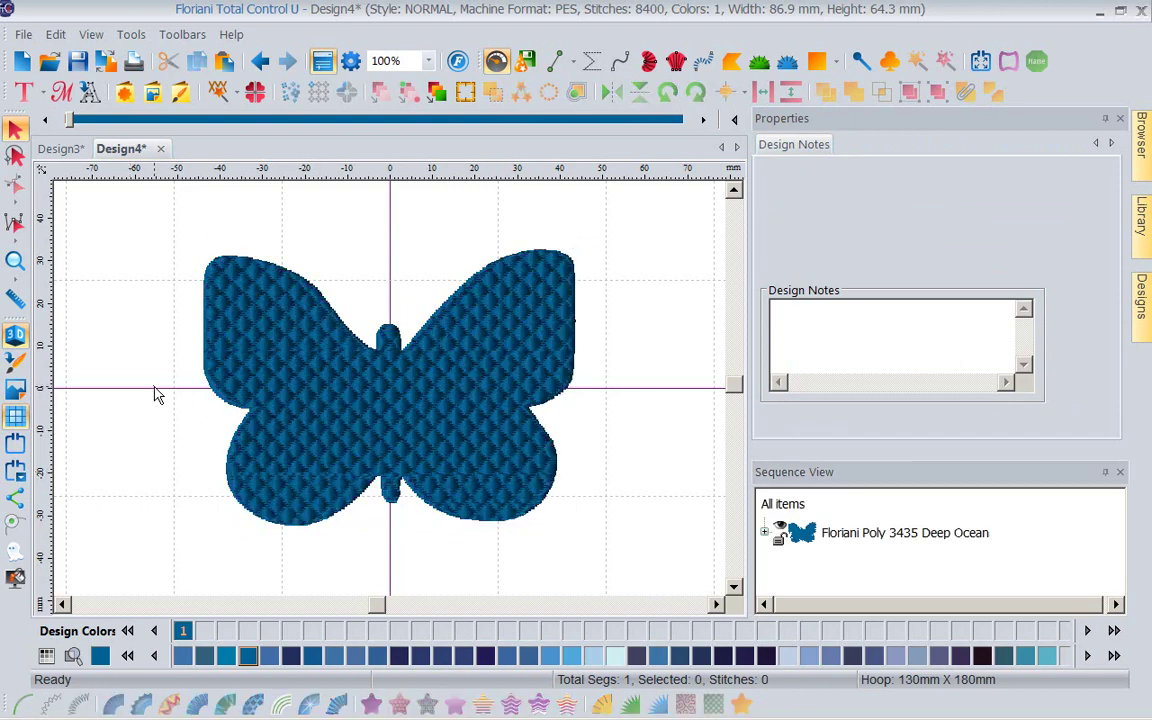
- Set the butterfly's fancy fill pattern to 216 and apply it
click(284, 408)
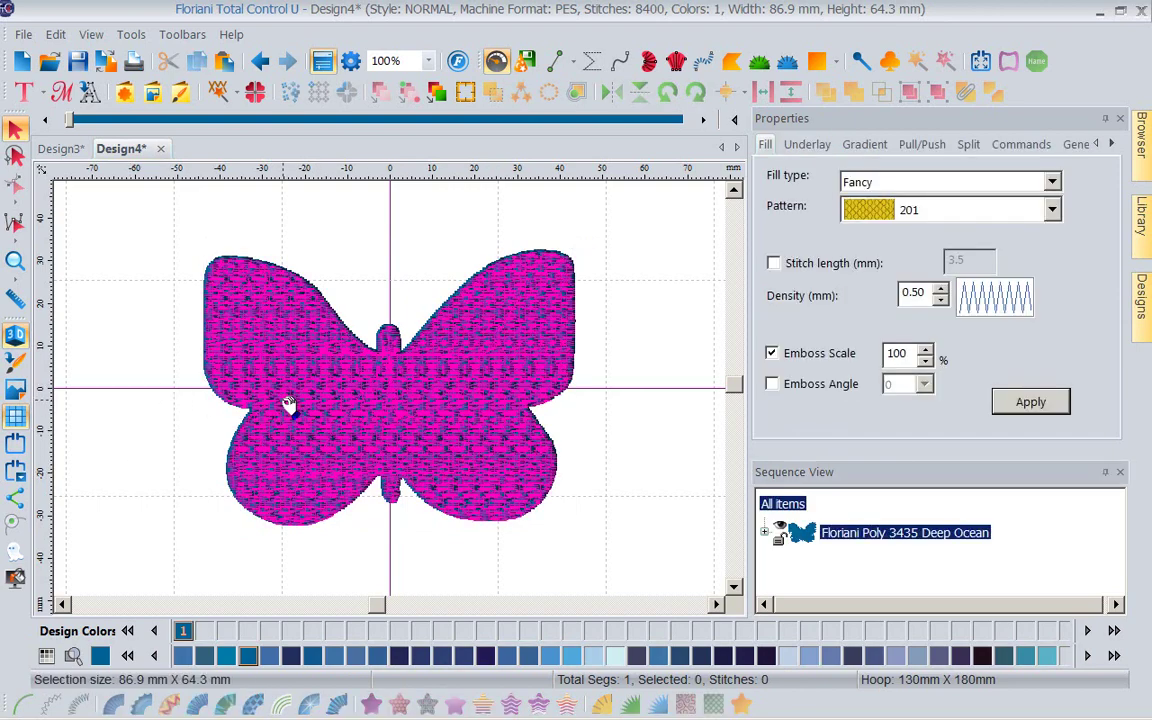
click(1053, 211)
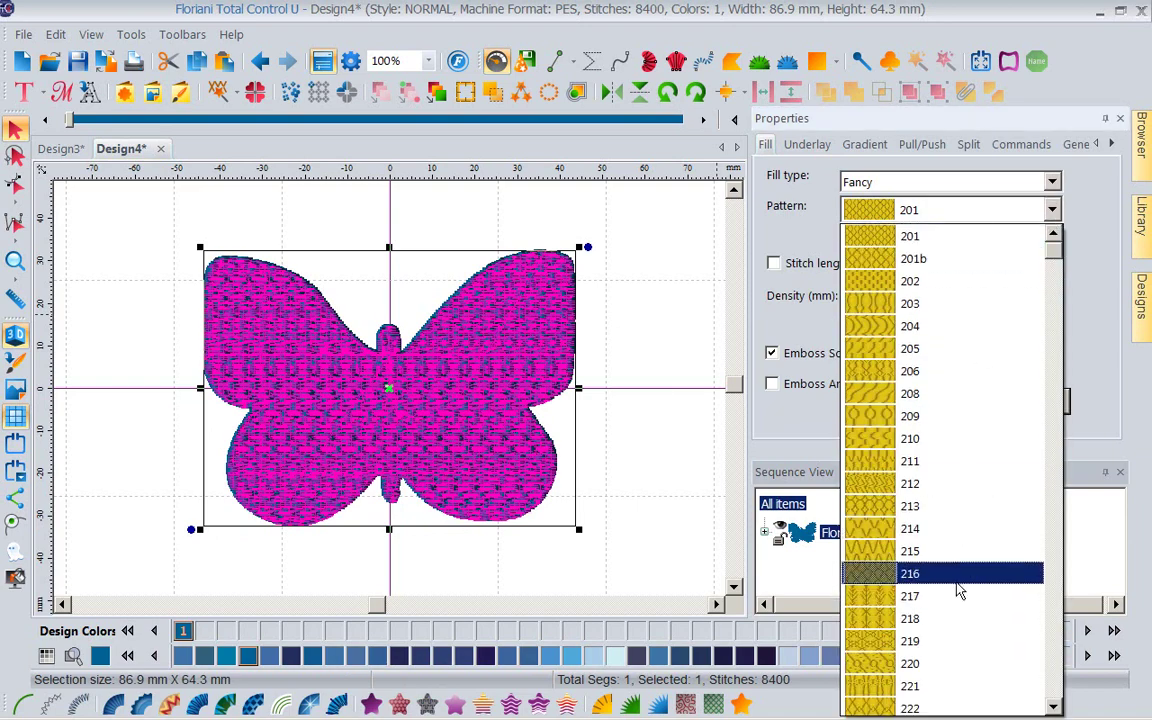
click(957, 573)
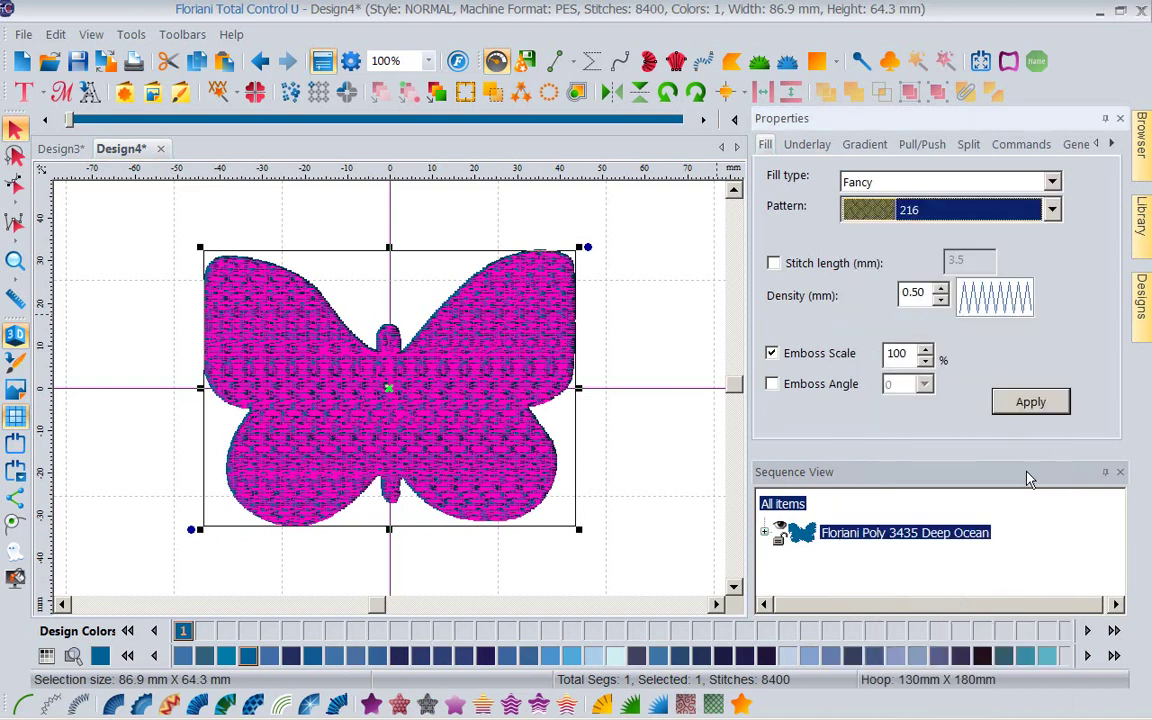
click(1030, 405)
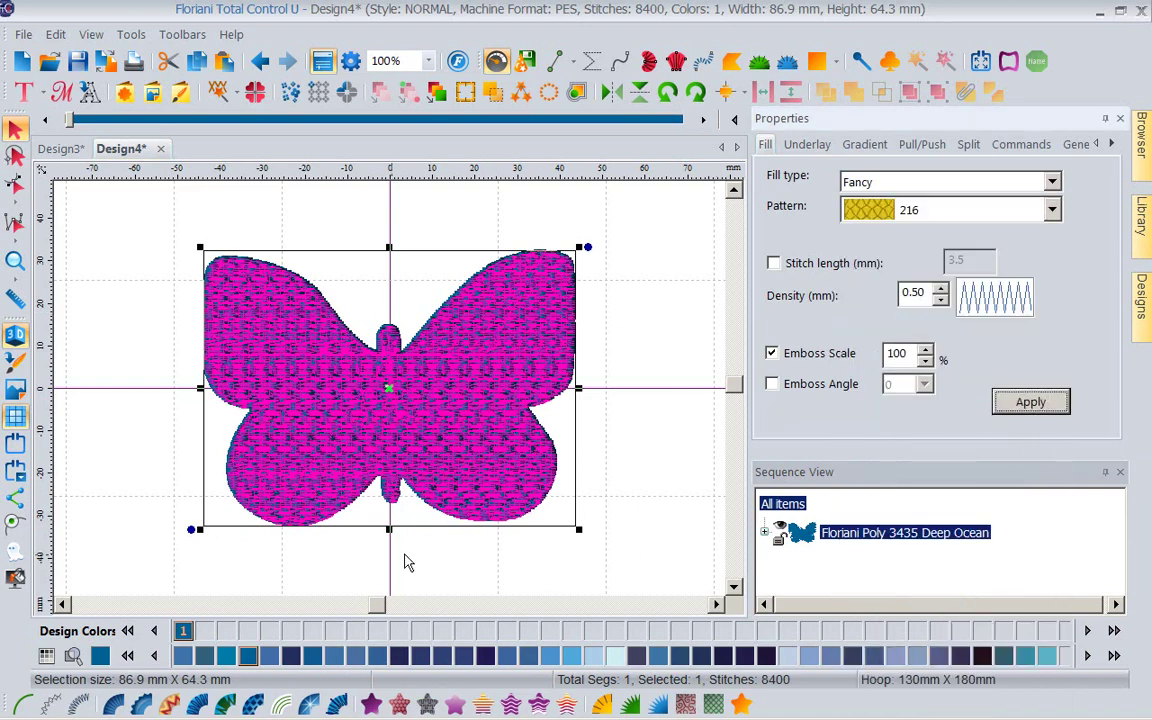
click(138, 418)
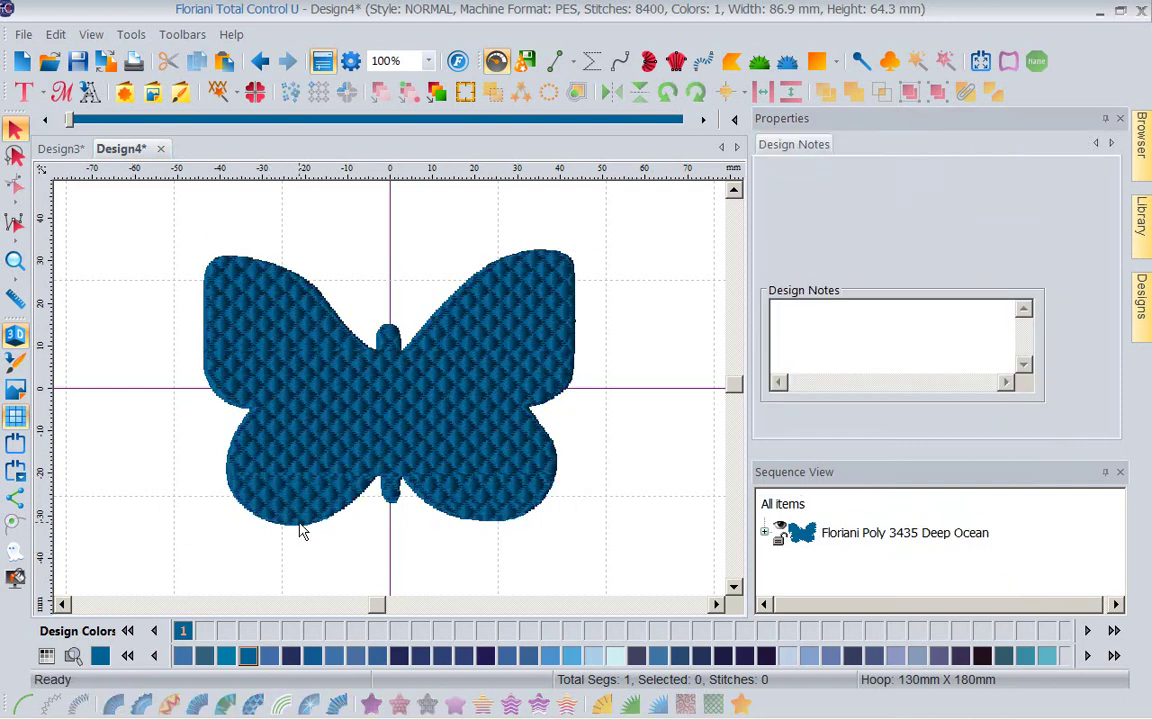
click(421, 410)
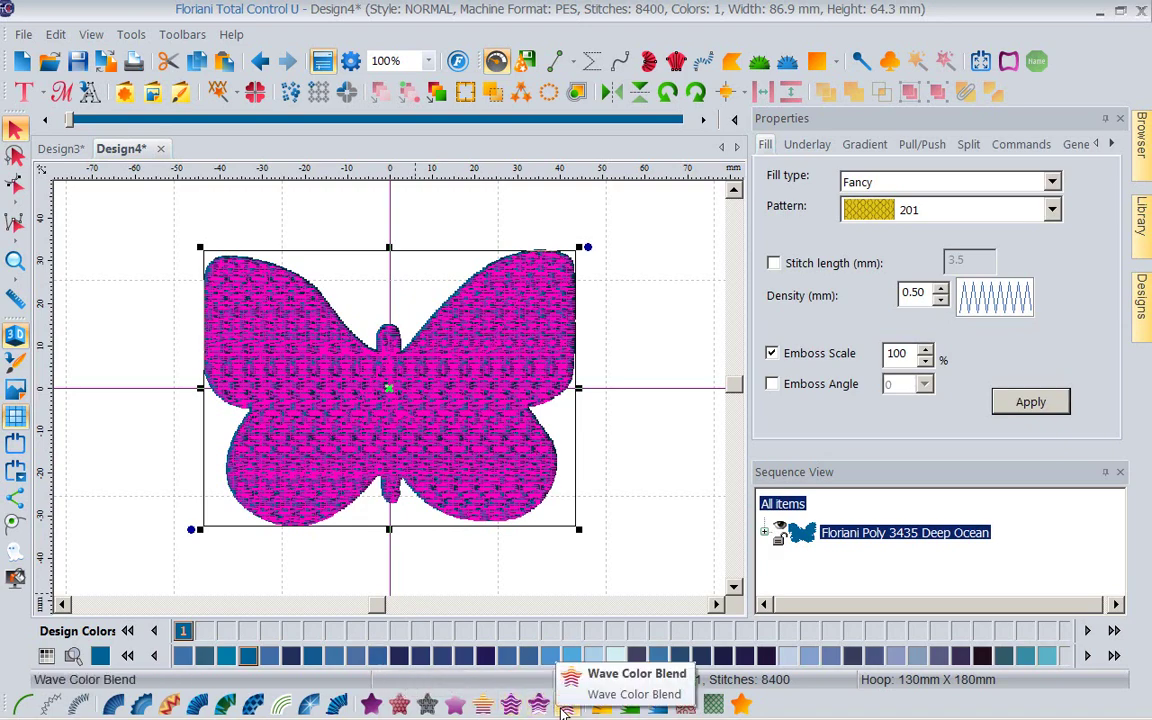
- Apply a Wave color blend fill of 3435 Deep Ocean and 129 Deep Pink, showing its gradient settings
click(563, 711)
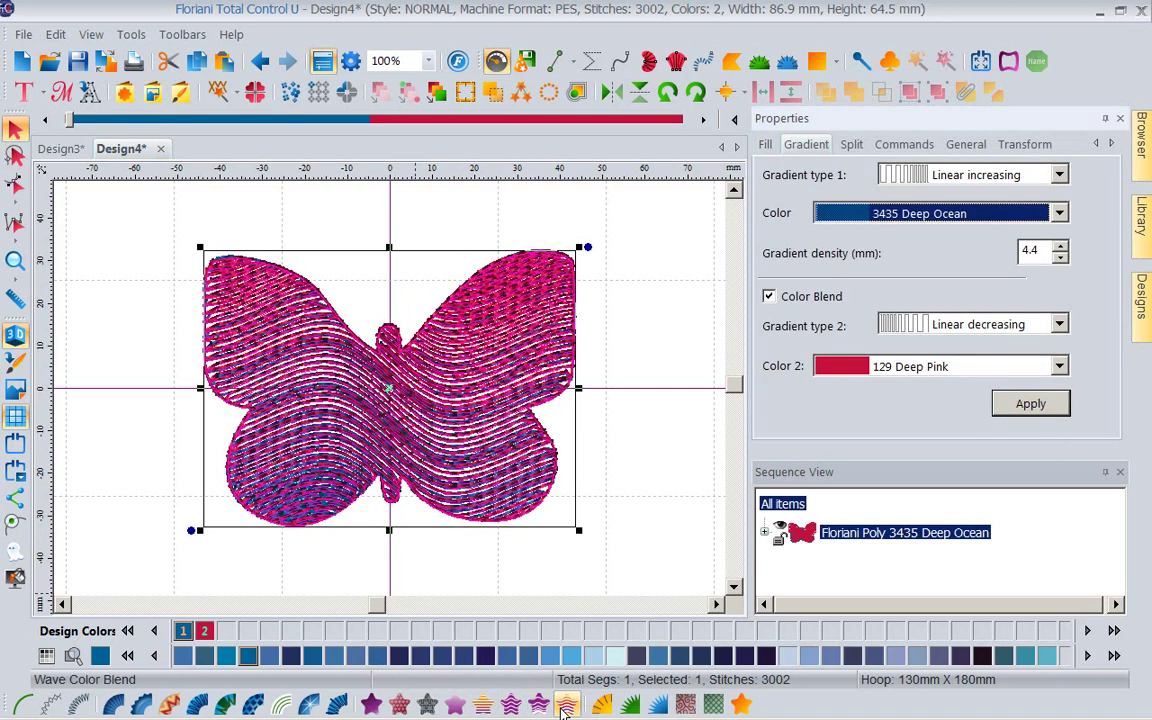
click(643, 425)
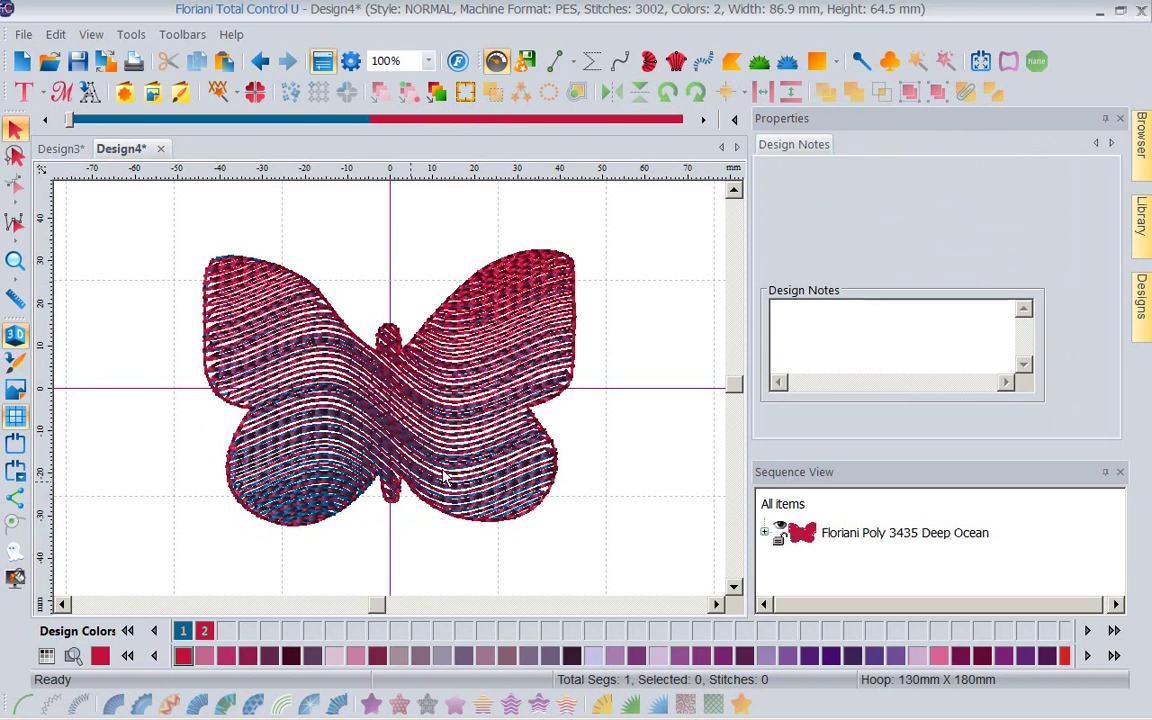
click(497, 437)
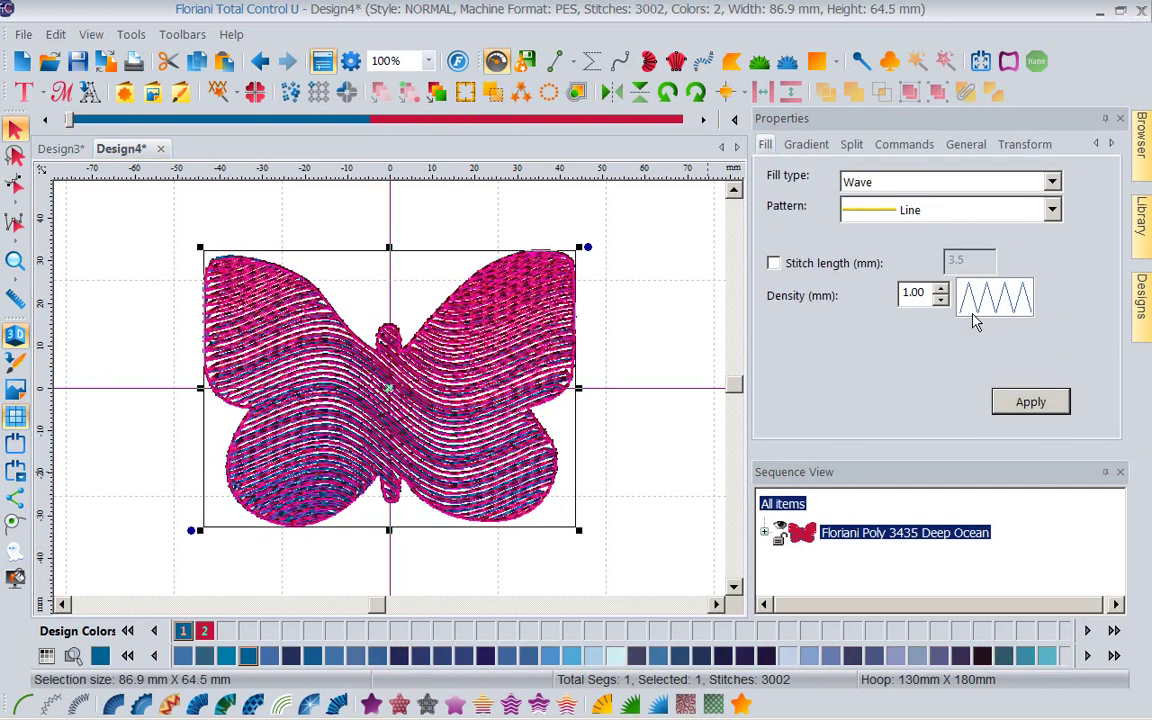
click(804, 148)
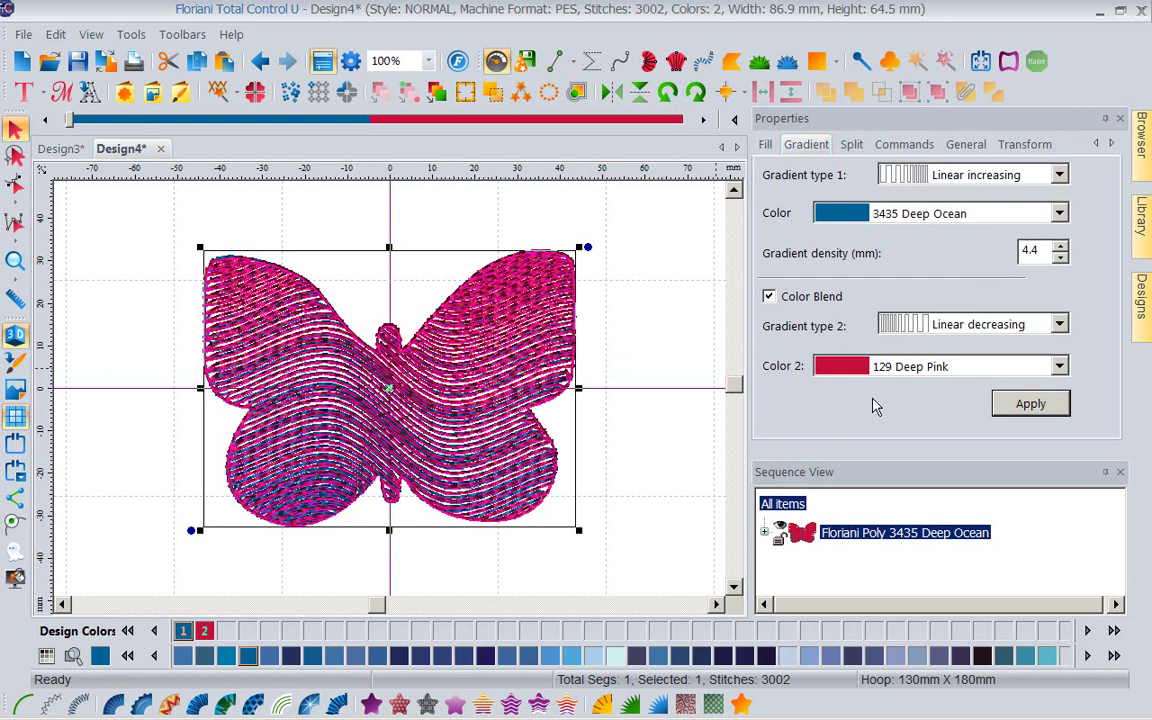
- Change the first blend colour to 524 Old Athletic Gold and apply it
click(1059, 214)
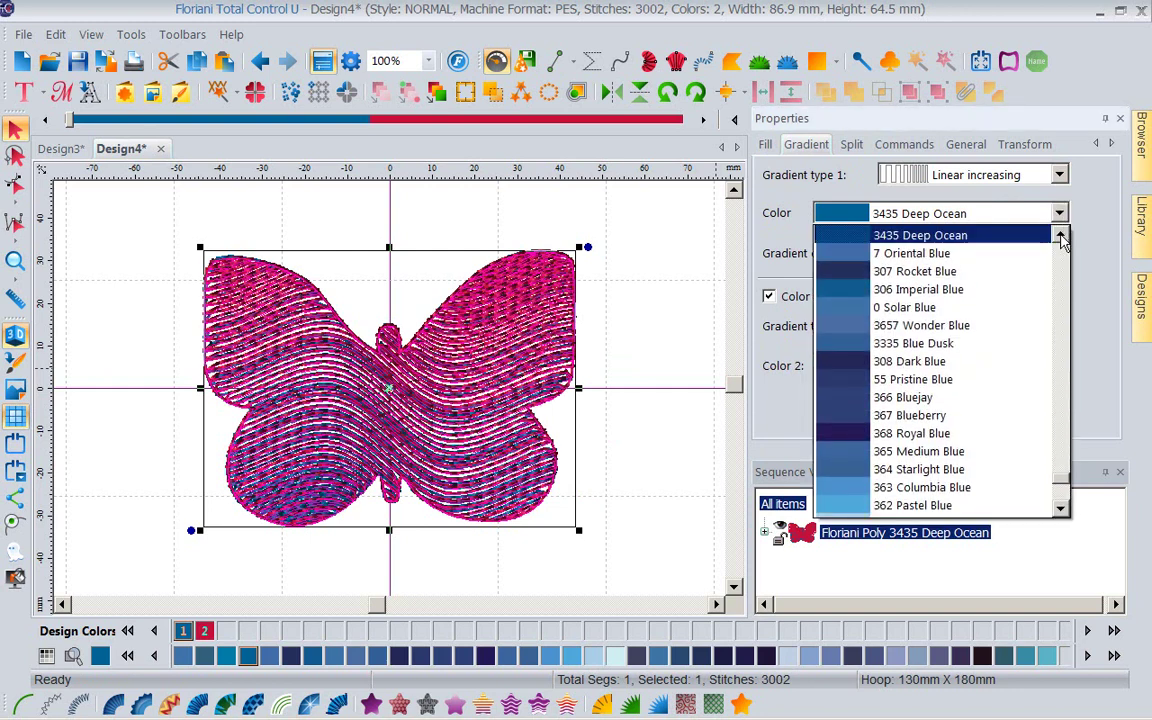
scroll(1056, 240, up, 1)
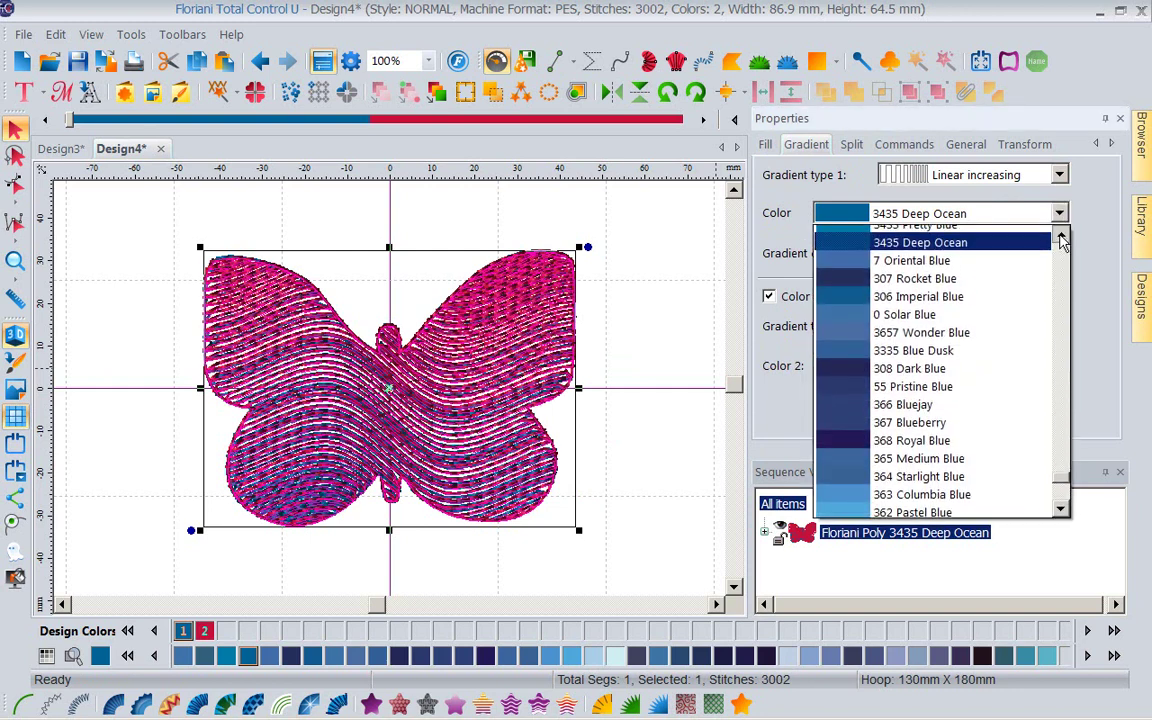
click(1064, 507)
scroll(1066, 500, down, 5)
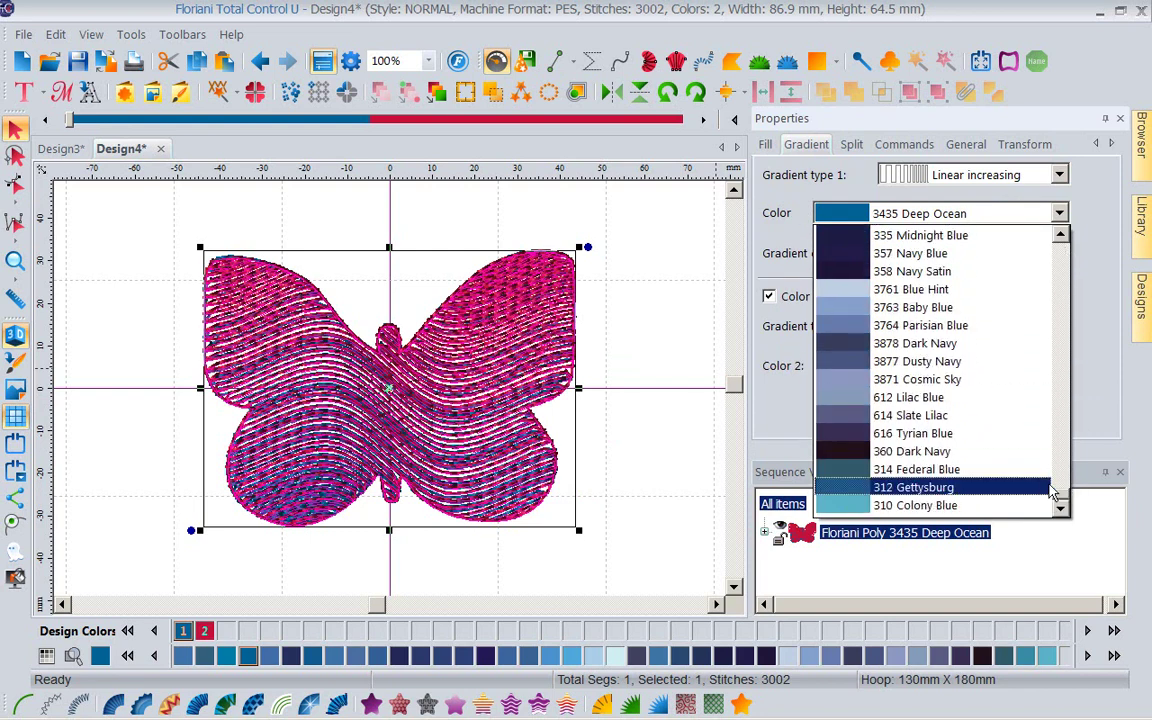
drag(1062, 495, 1052, 272)
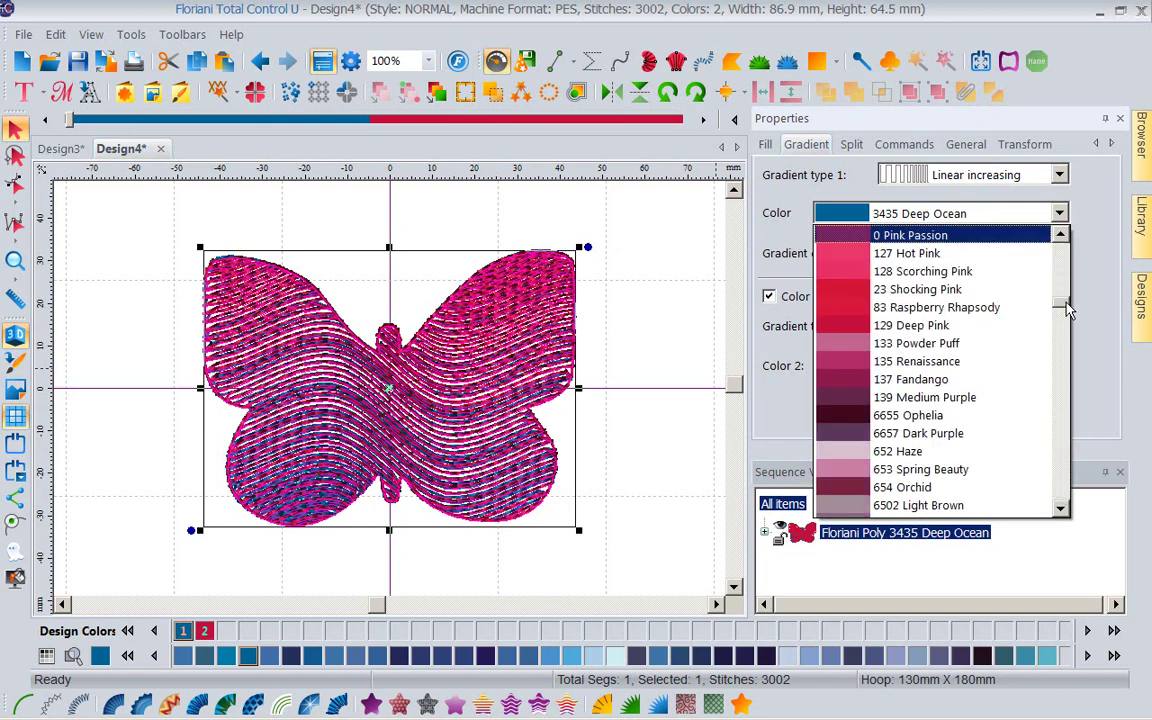
drag(1066, 308, 1068, 345)
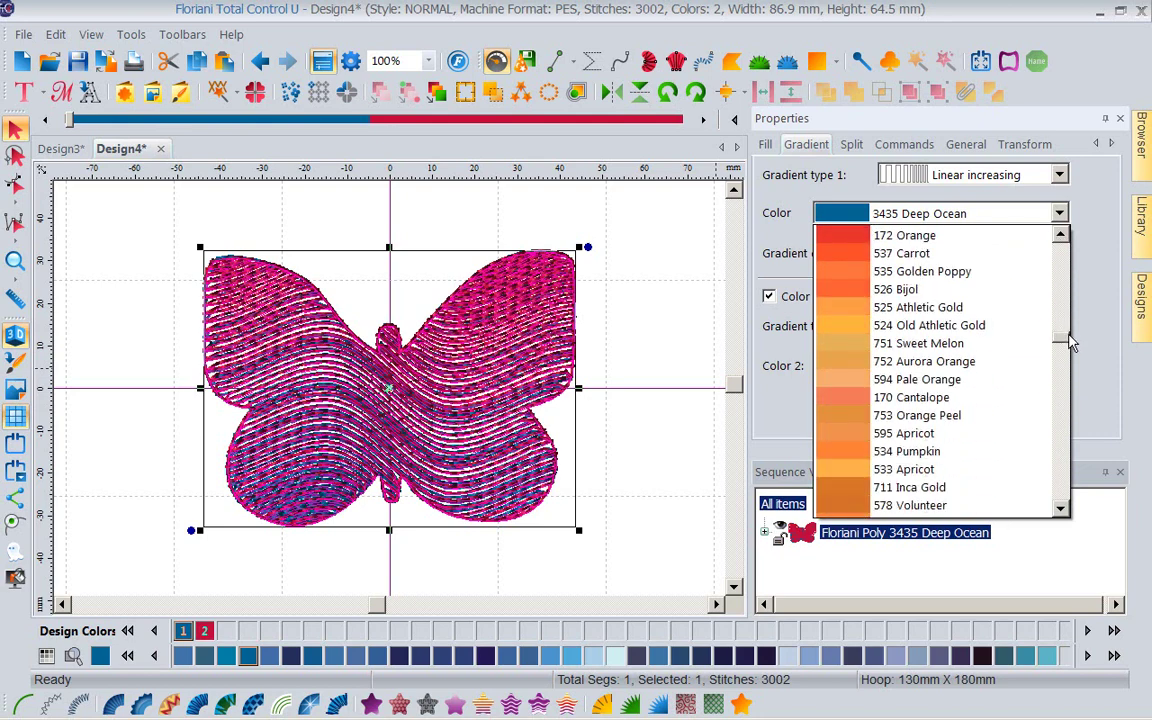
click(862, 326)
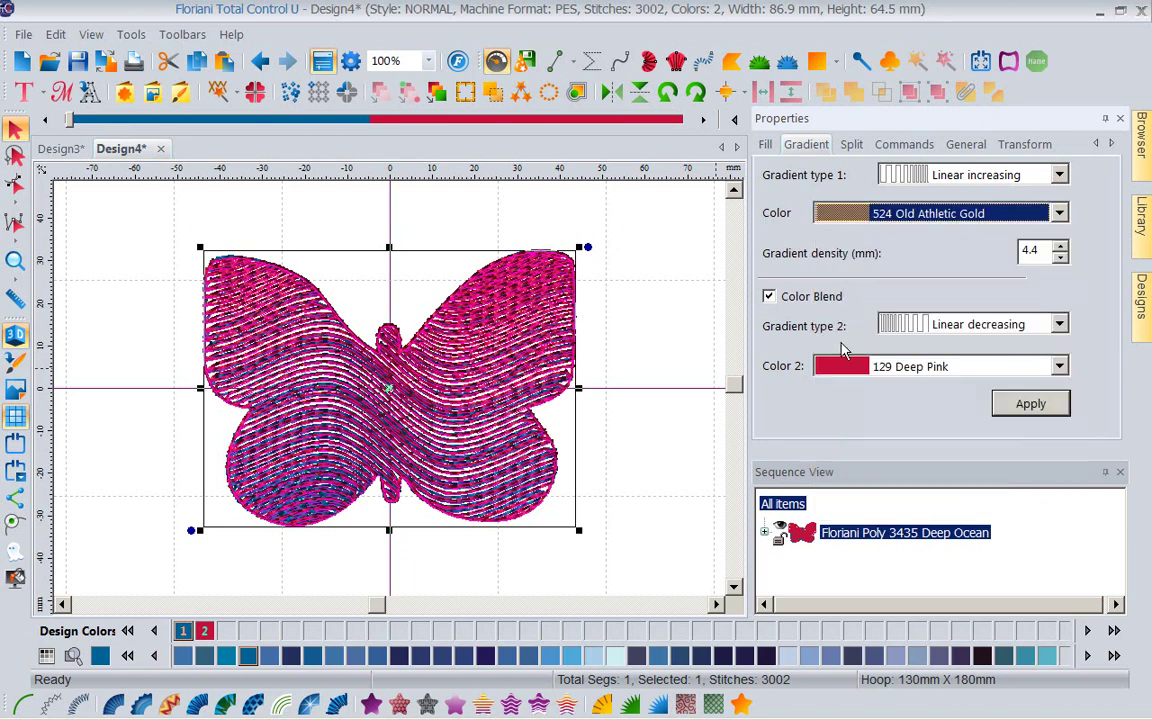
click(1030, 404)
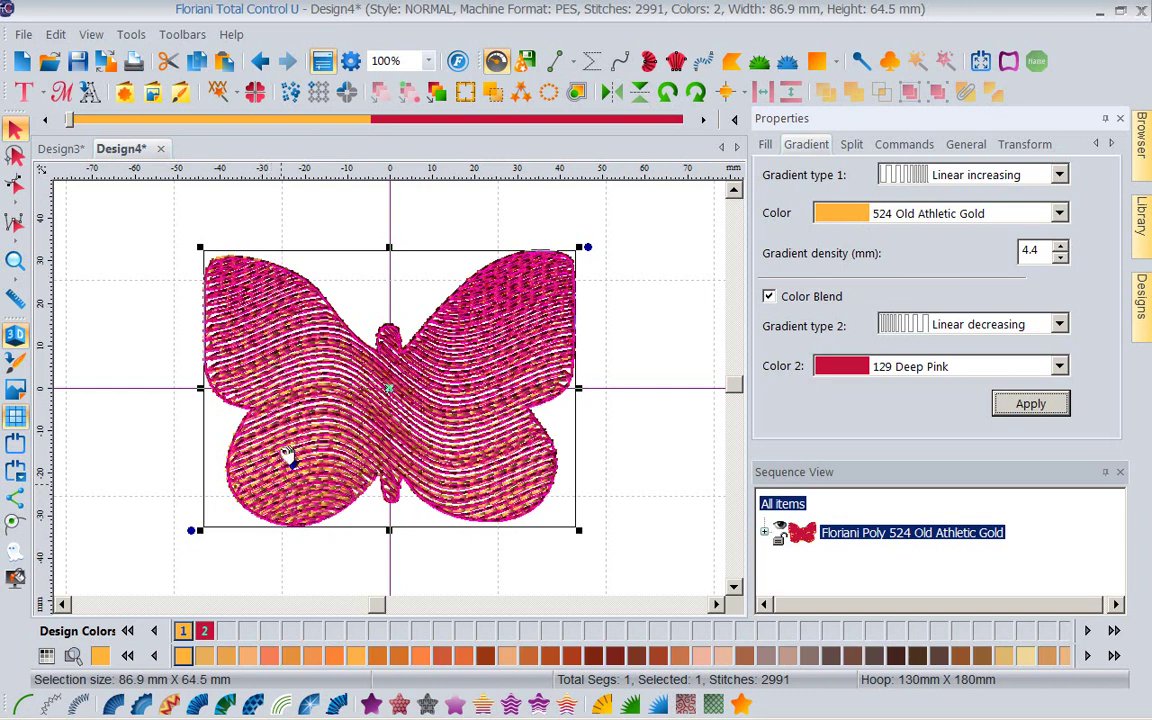
- Set gradient type 1 to Linear decreasing and type 2 to Linear increasing, then apply
click(1058, 175)
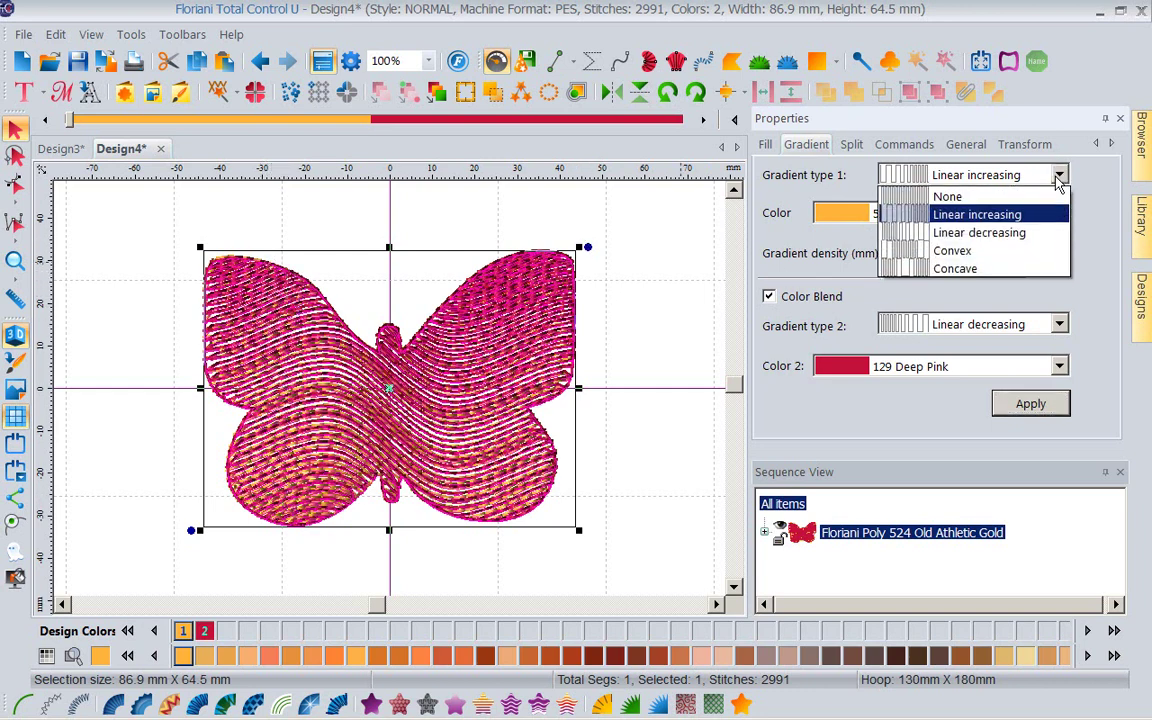
click(1022, 233)
click(1058, 324)
click(1022, 366)
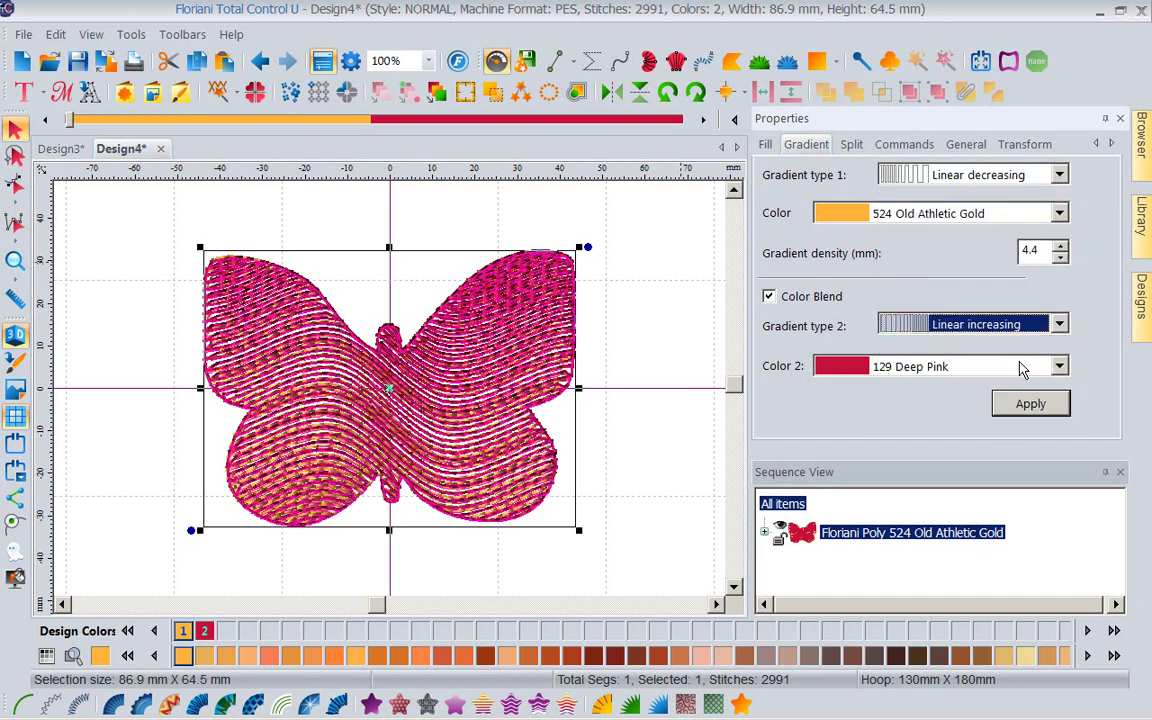
click(1025, 410)
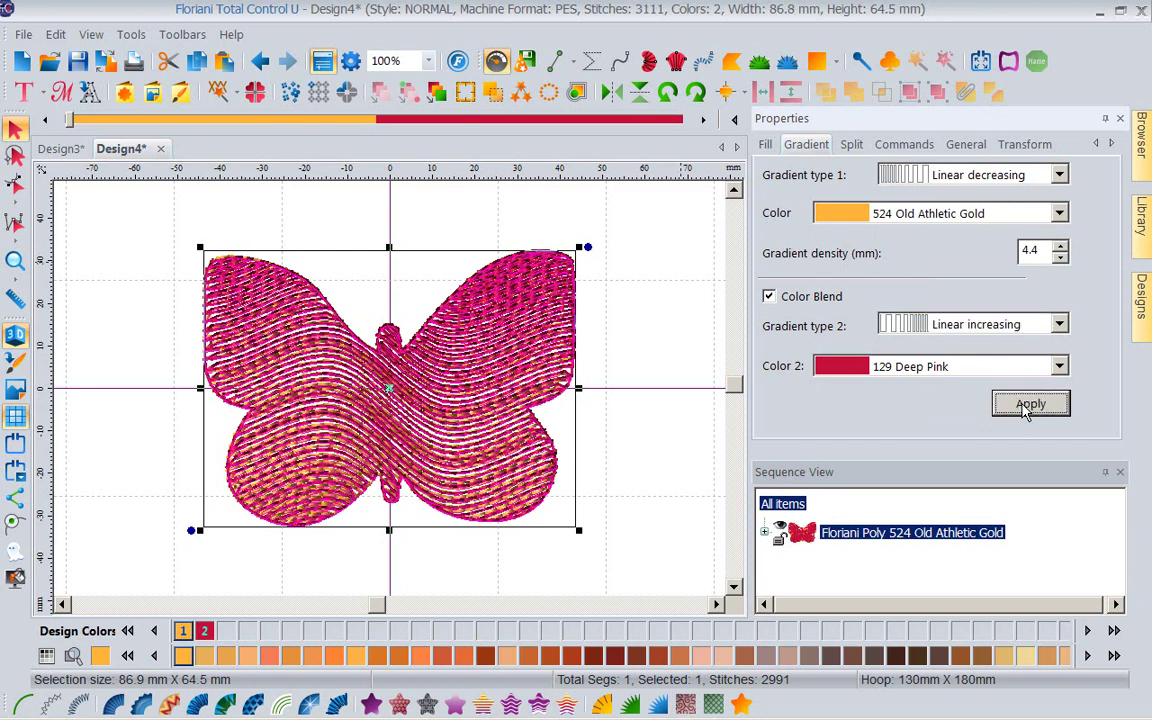
click(1025, 410)
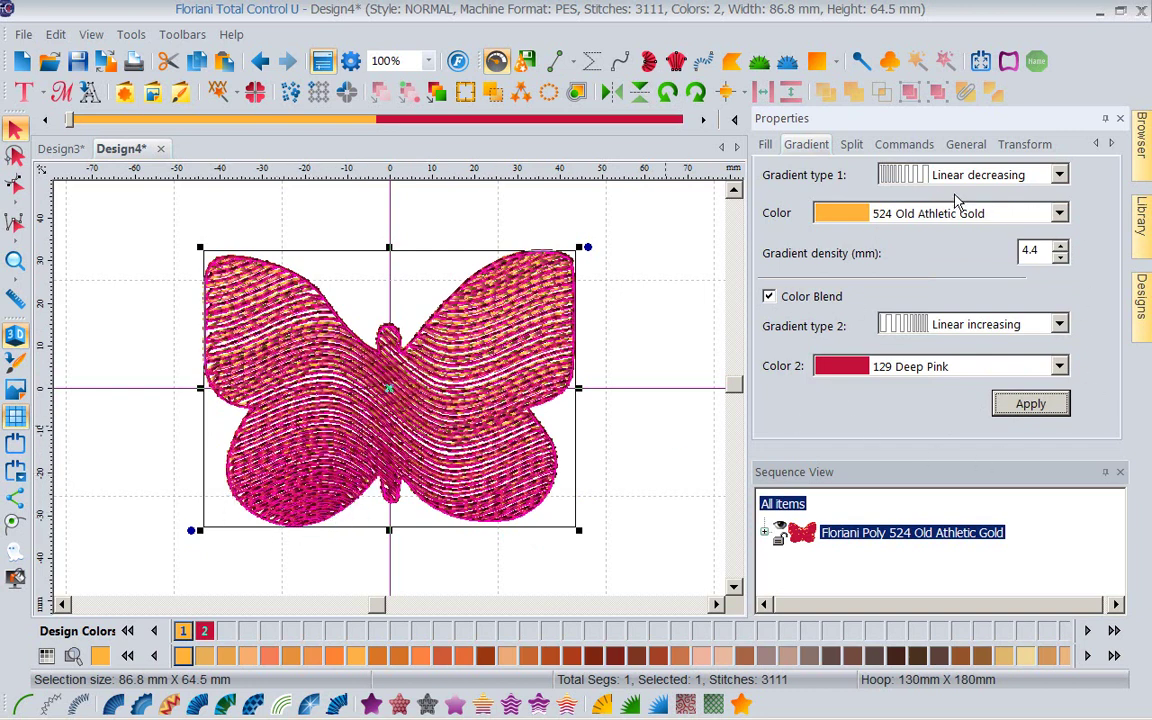
- Set the gradient density to 6.0 mm and apply it
double_click(1042, 252)
text(6)
click(1012, 407)
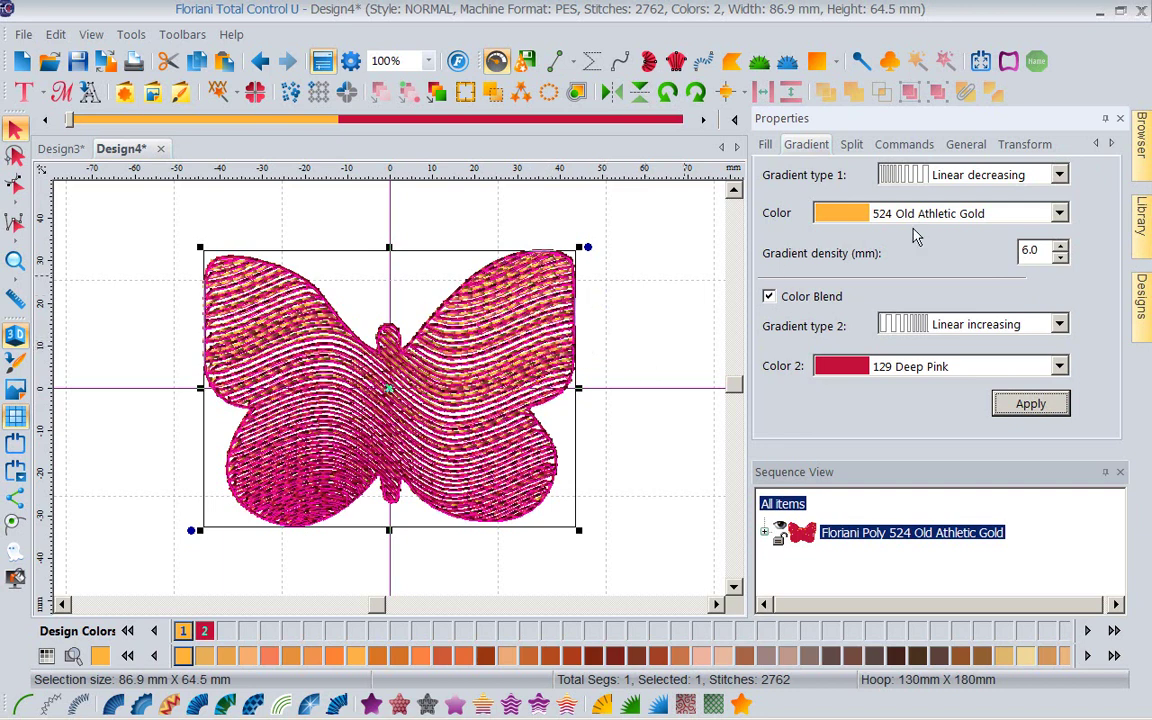
- Set both gradient types to Convex and apply them
click(1059, 175)
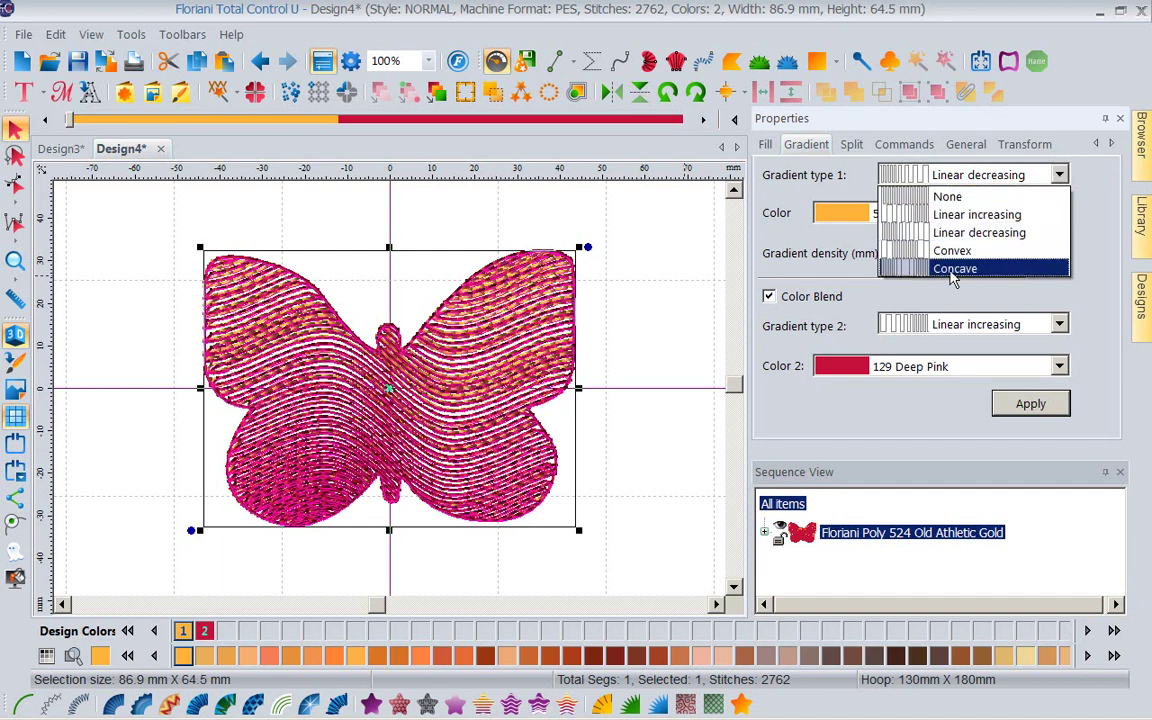
click(948, 251)
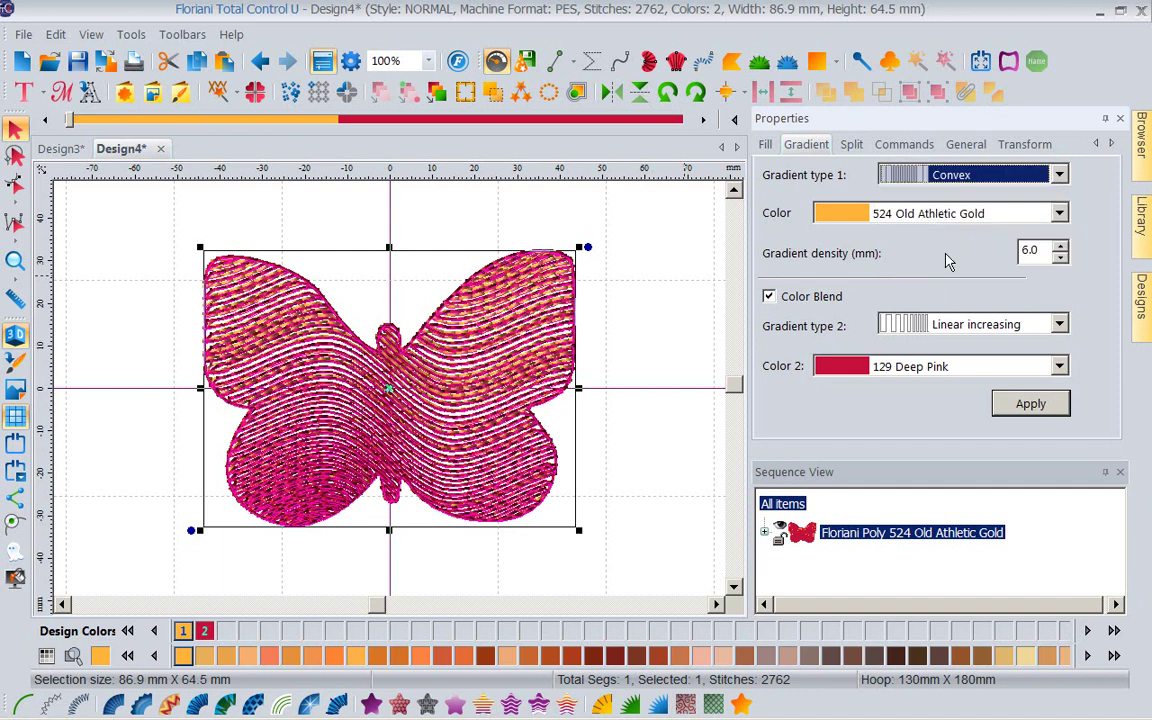
click(1059, 325)
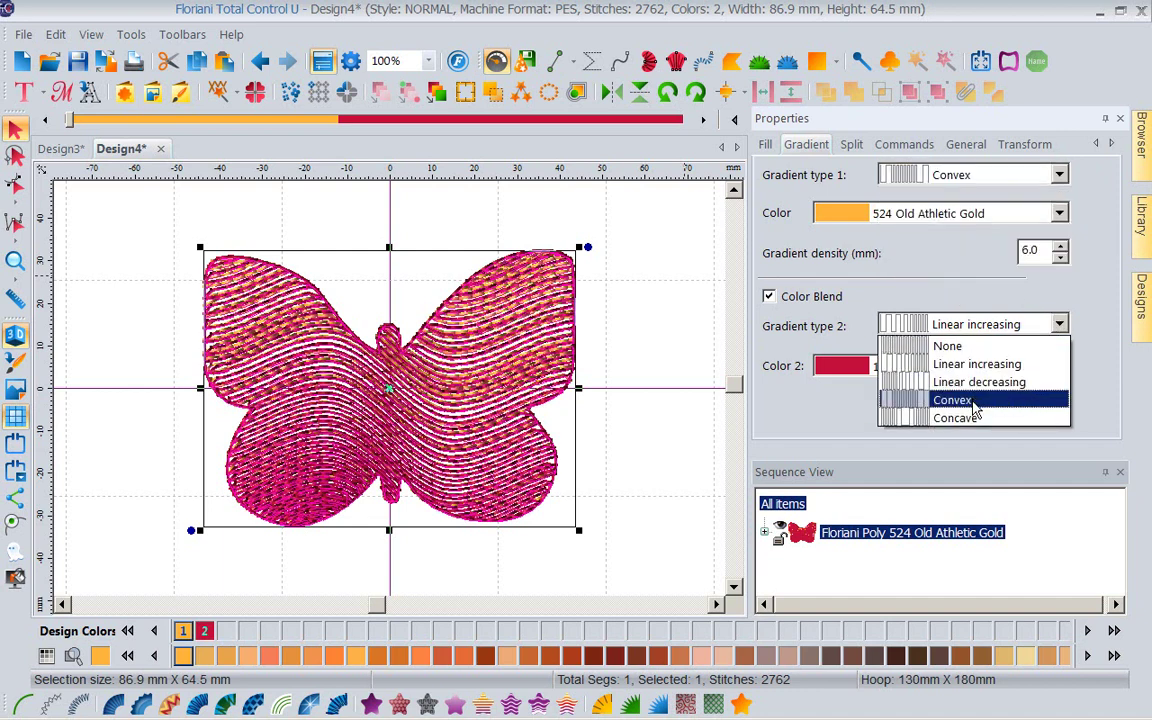
click(1028, 405)
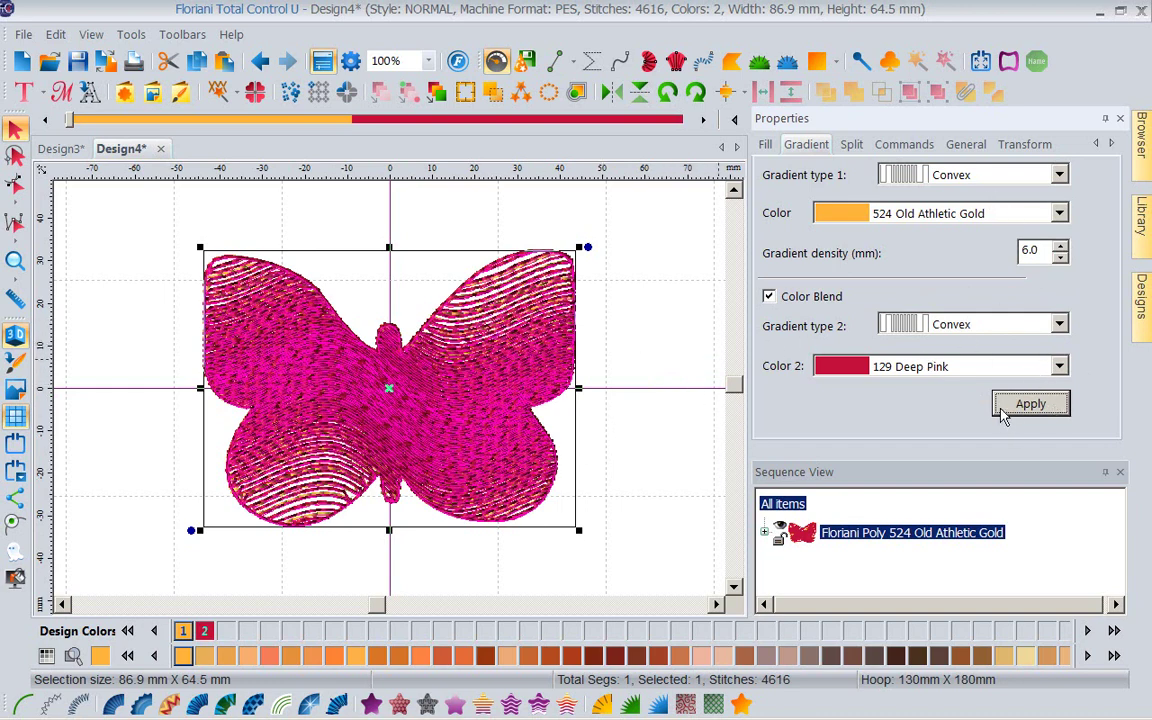
- Turn off Color Blend and apply a Linear decreasing first gradient
click(768, 297)
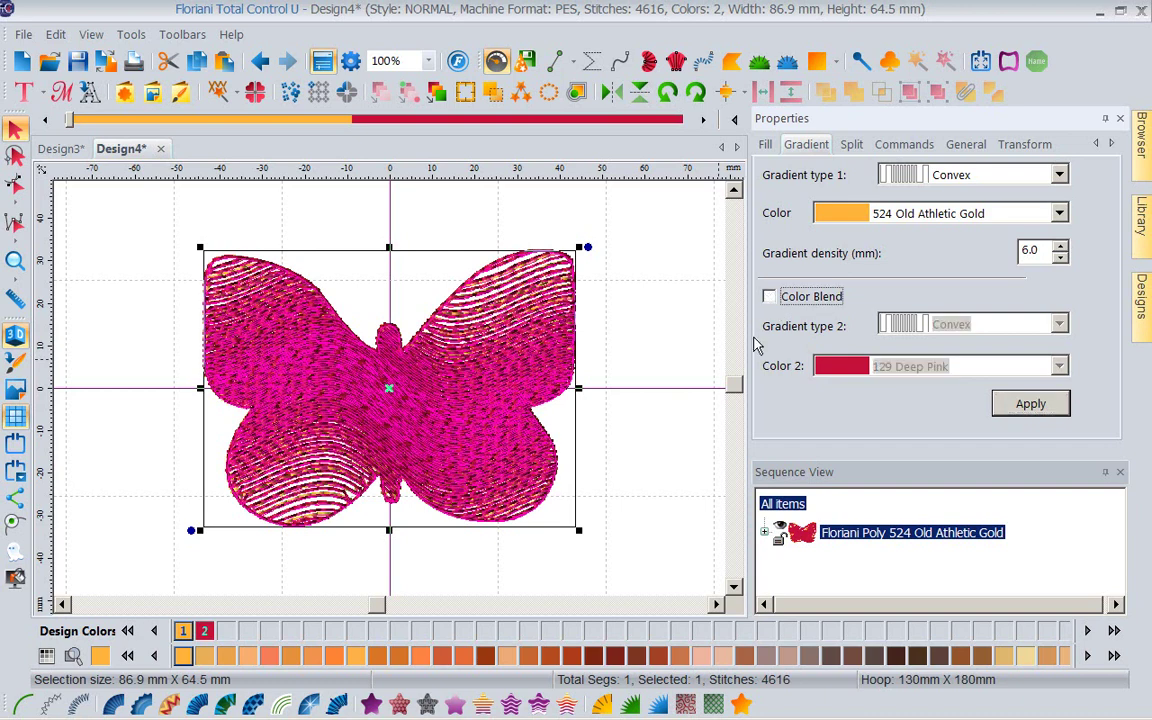
click(1014, 404)
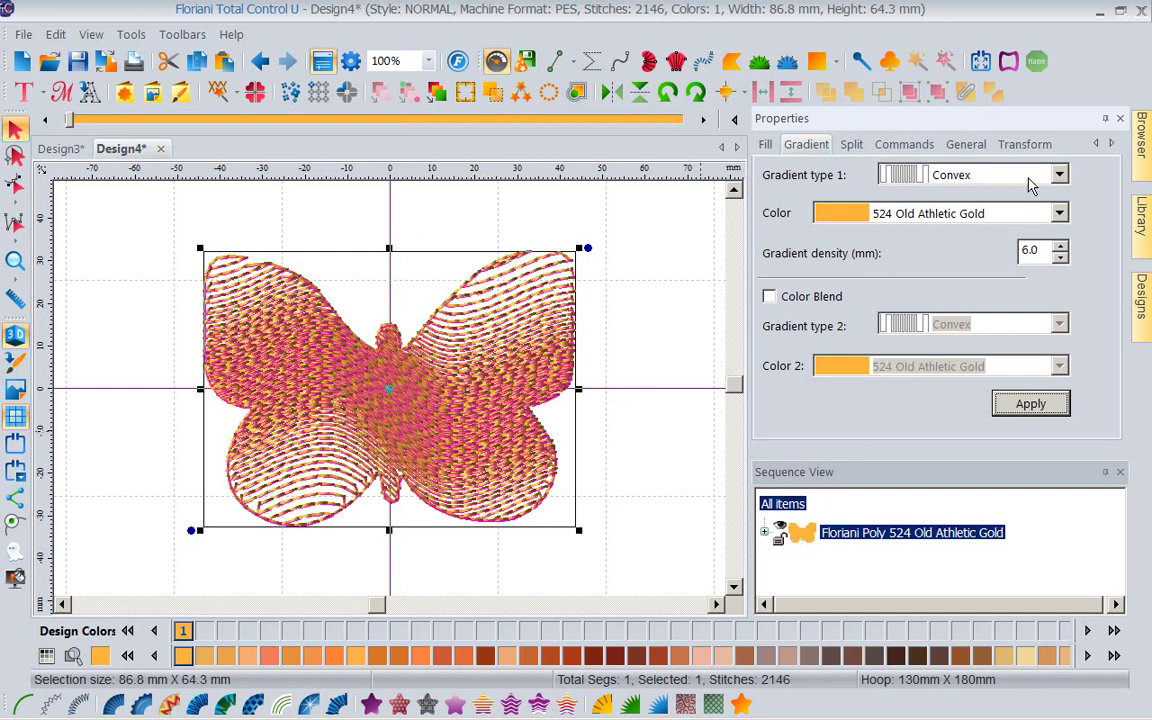
click(1060, 175)
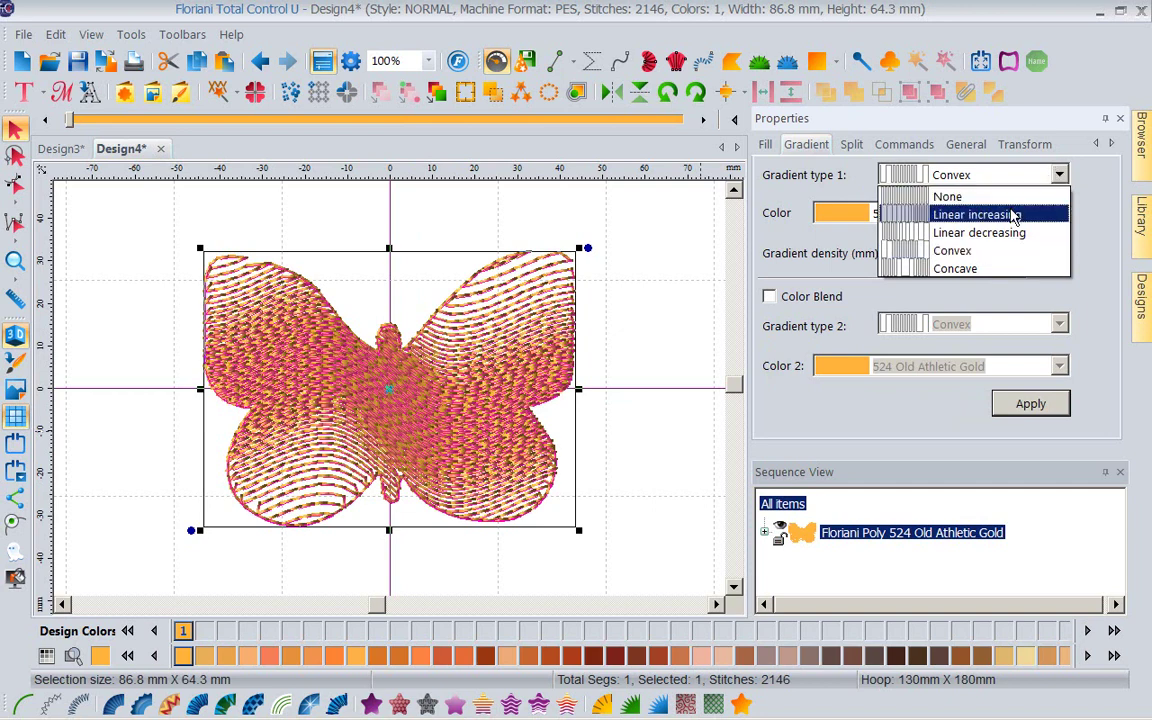
click(945, 232)
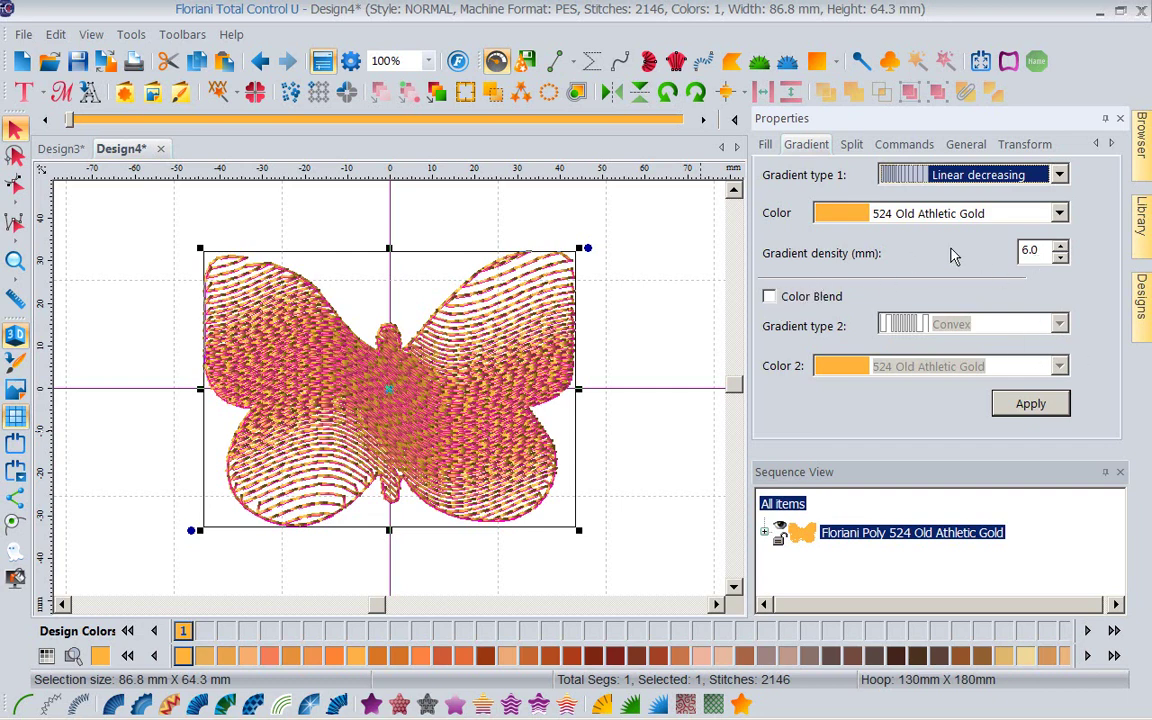
click(1016, 410)
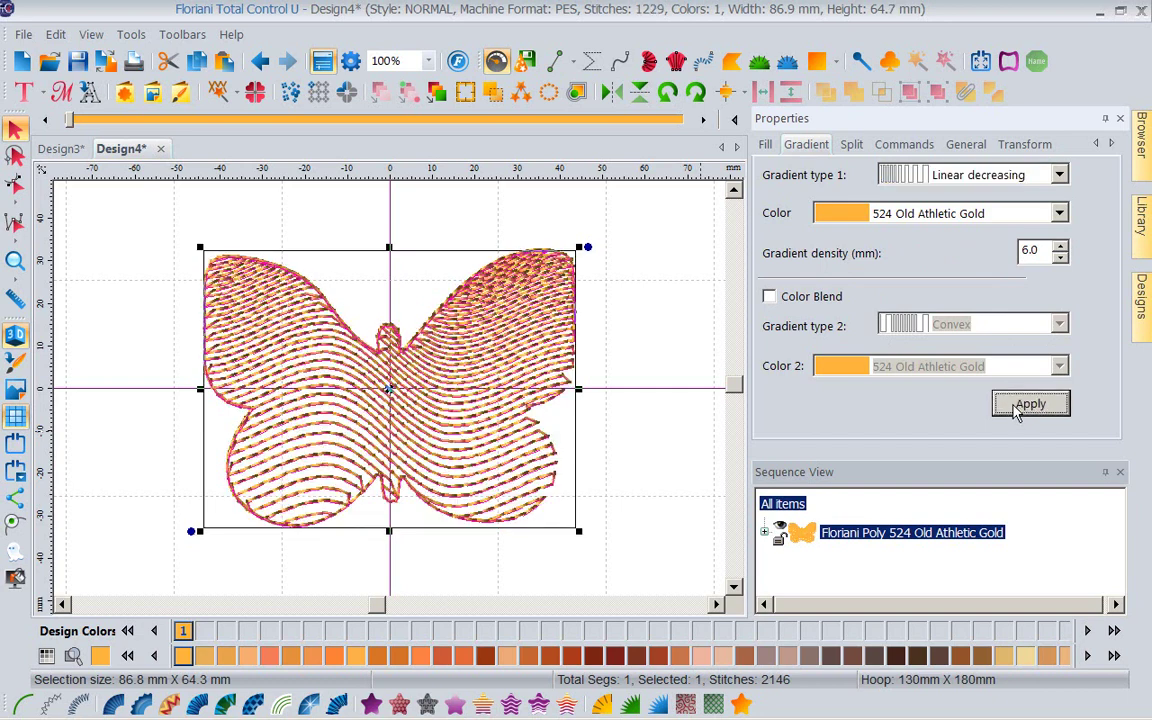
- Switch the first gradient type to Linear increasing and apply it
click(1060, 176)
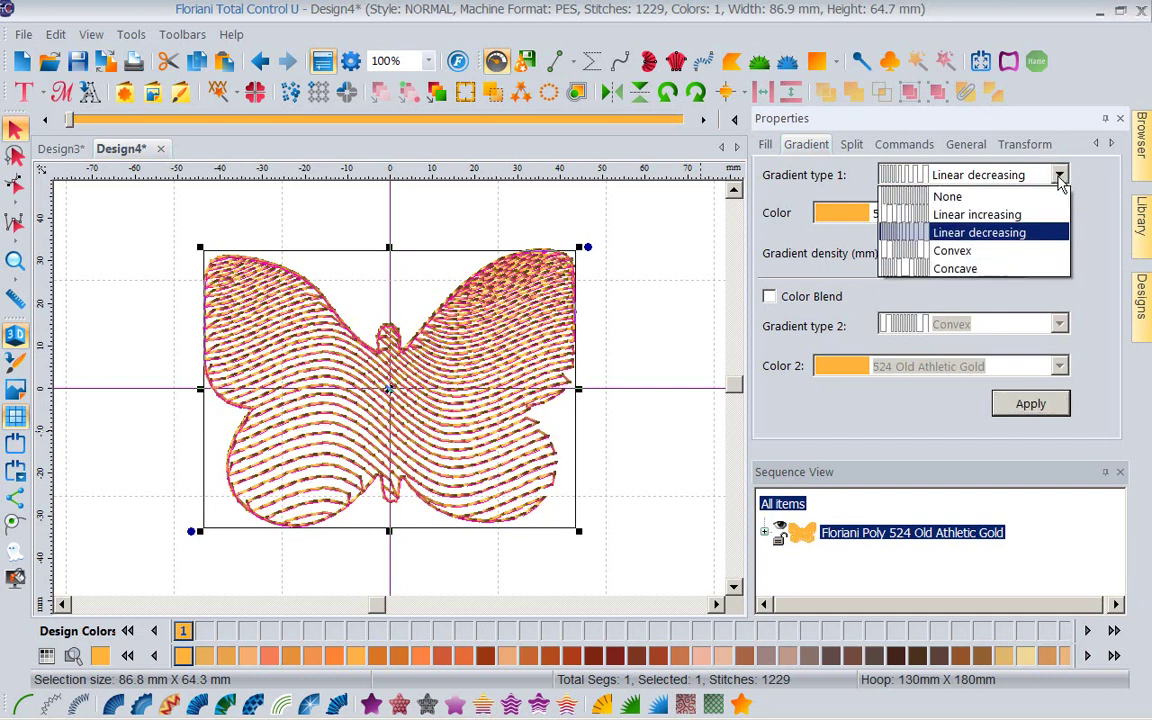
click(1012, 215)
click(1036, 405)
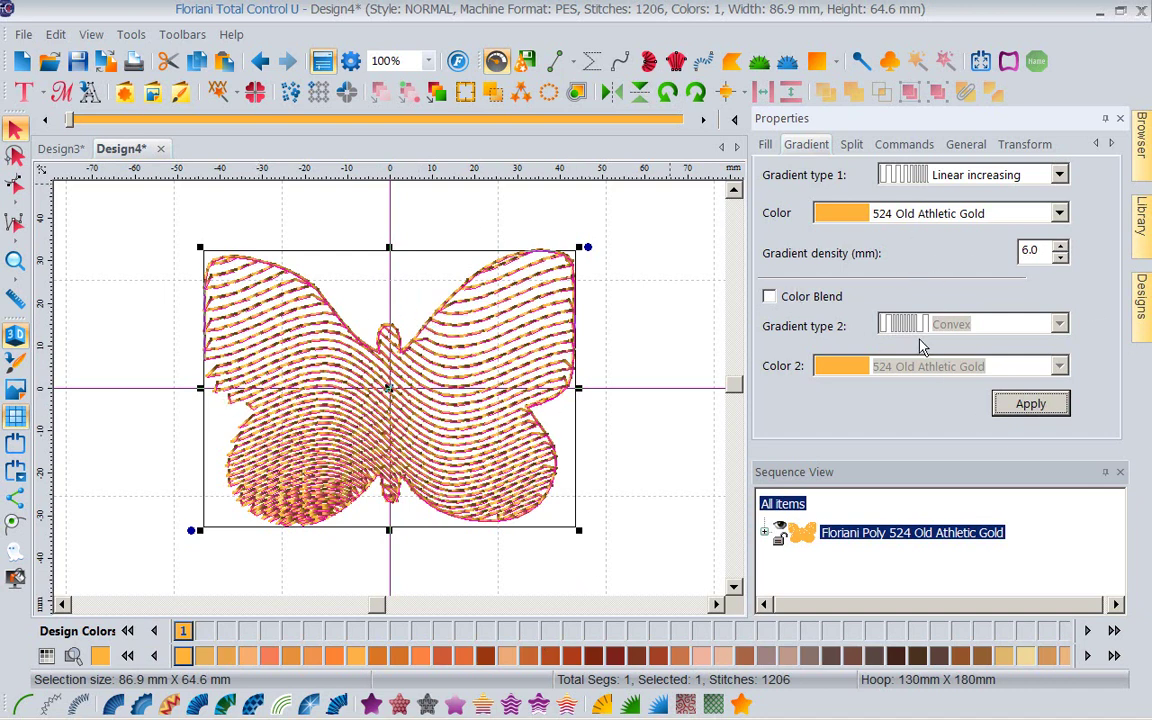
- Turn Color Blend back on with 595 Apricot as the second colour and apply
click(769, 296)
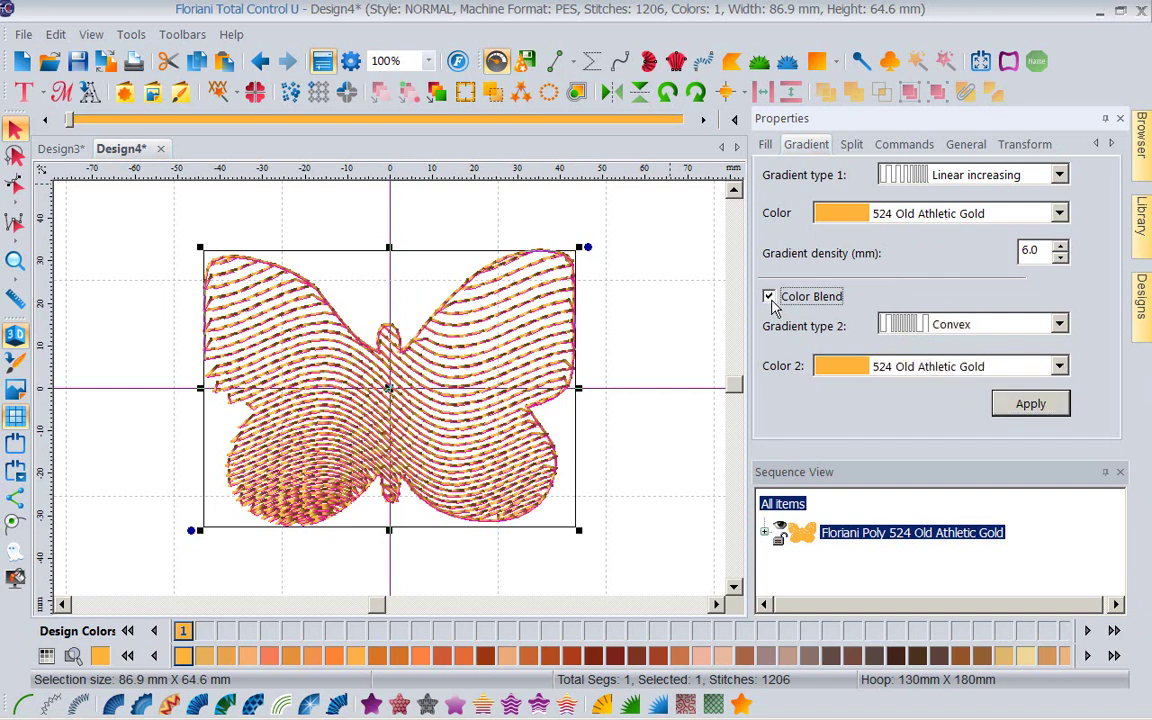
click(1059, 367)
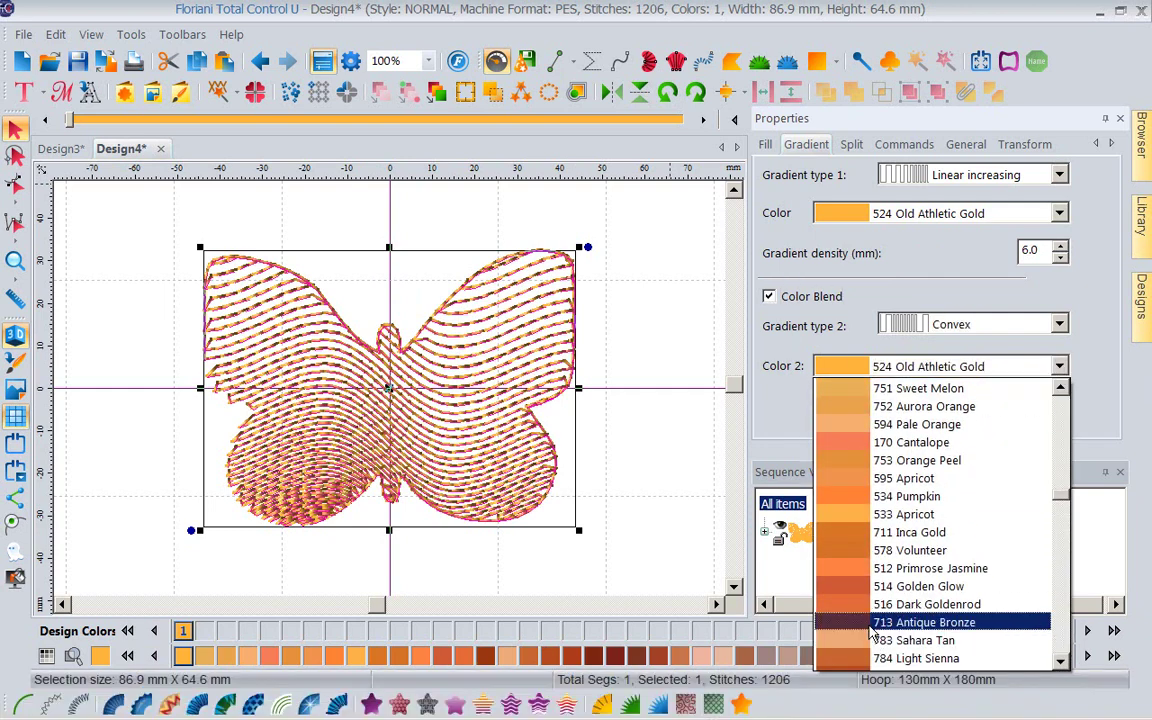
click(895, 478)
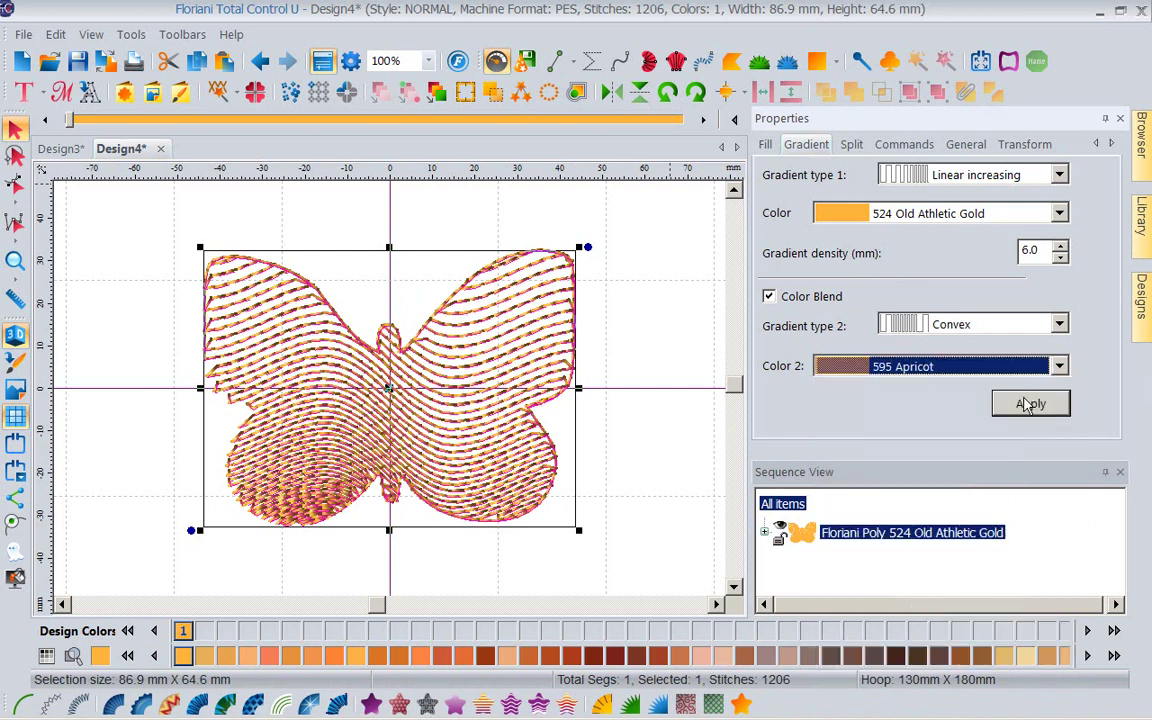
click(1032, 406)
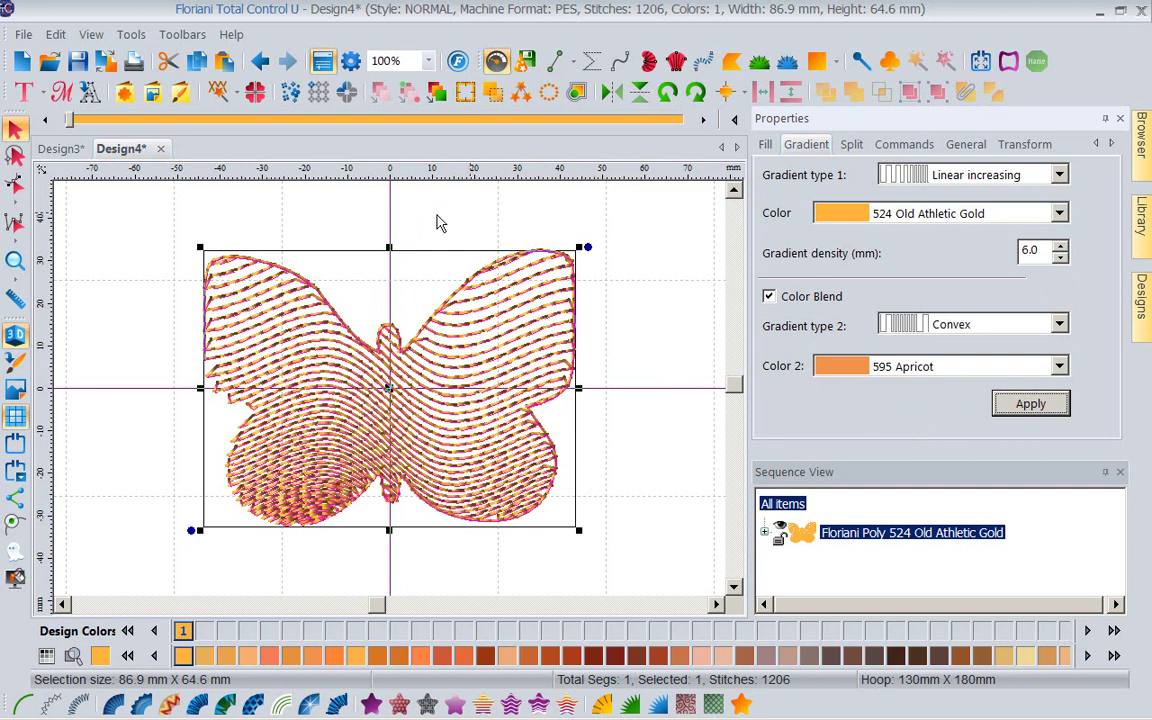
- Create four cascading outline ripples at 1.5 spacing around the butterfly
click(575, 97)
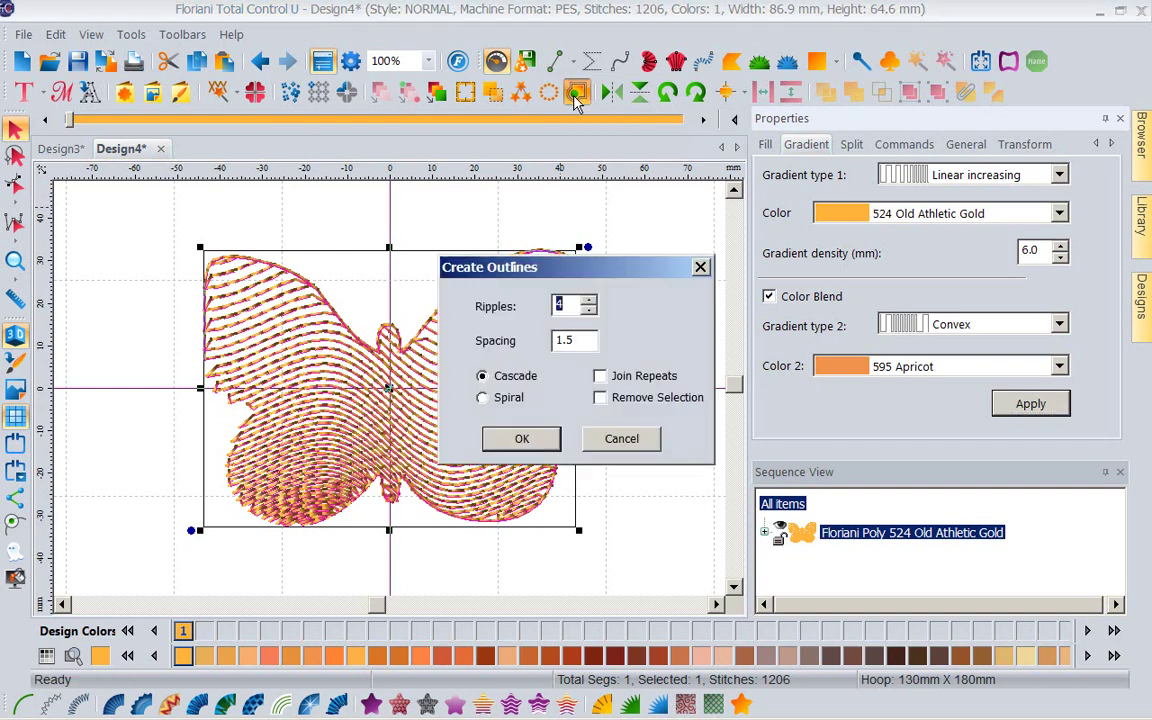
click(528, 440)
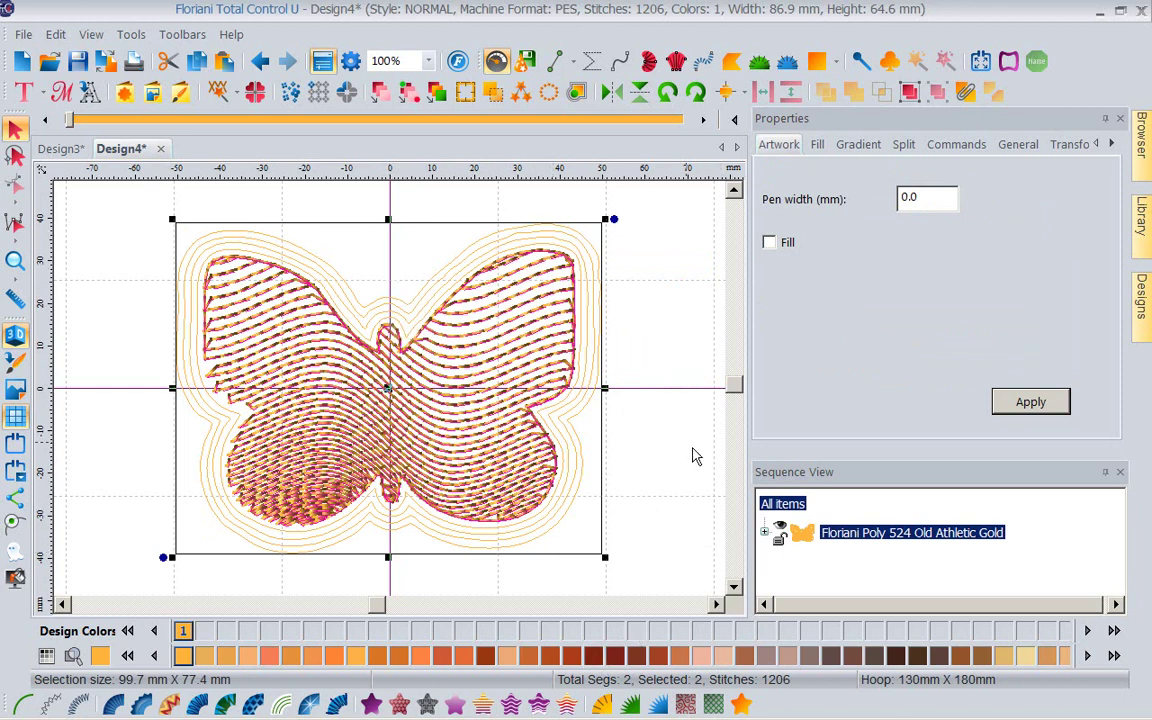
- Select the outline artwork in the sequence list and convert it to run stitches
click(766, 534)
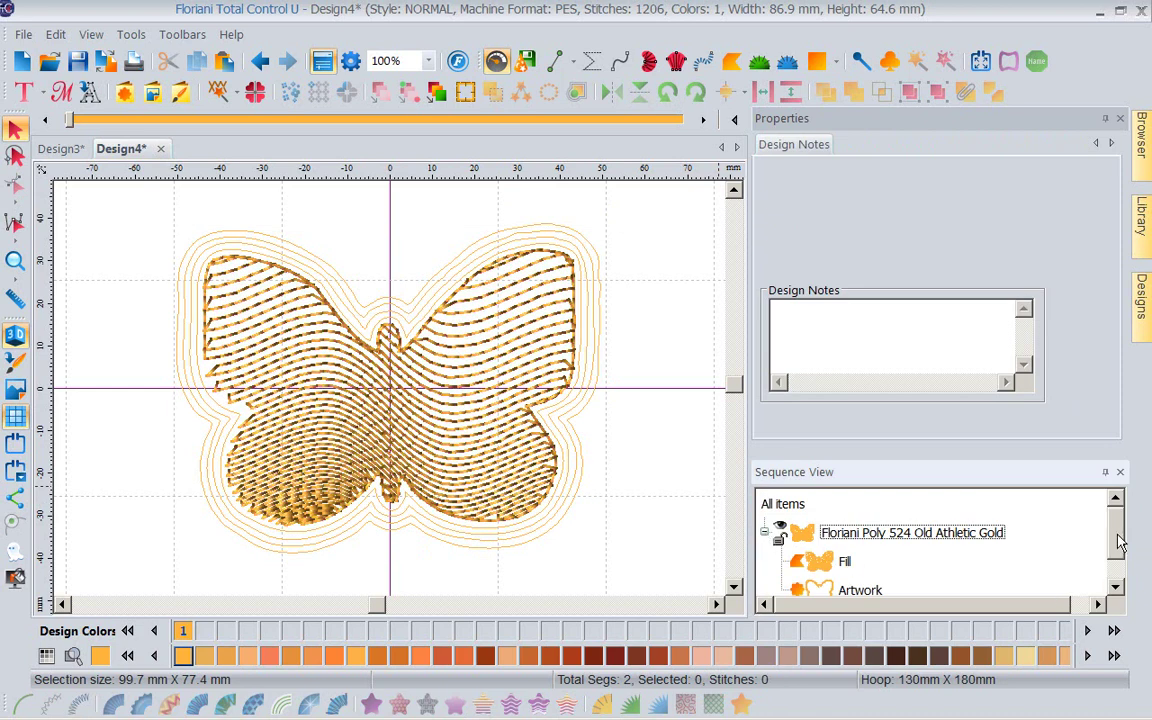
scroll(1118, 541, down, 1)
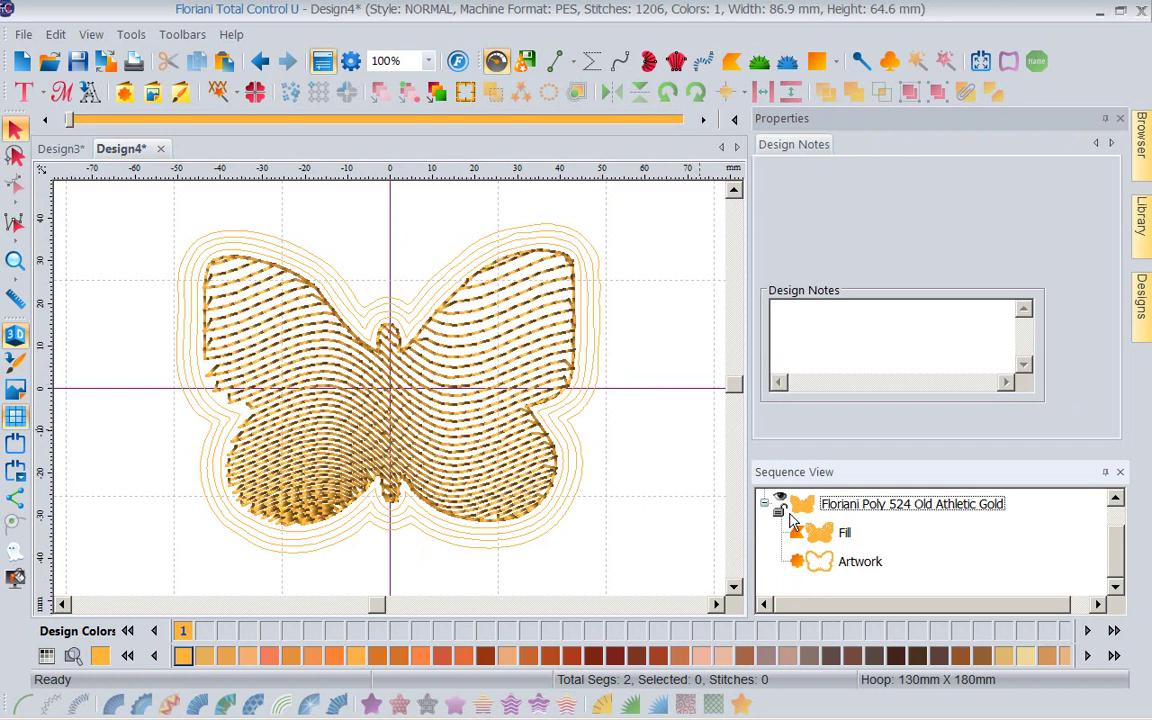
click(800, 565)
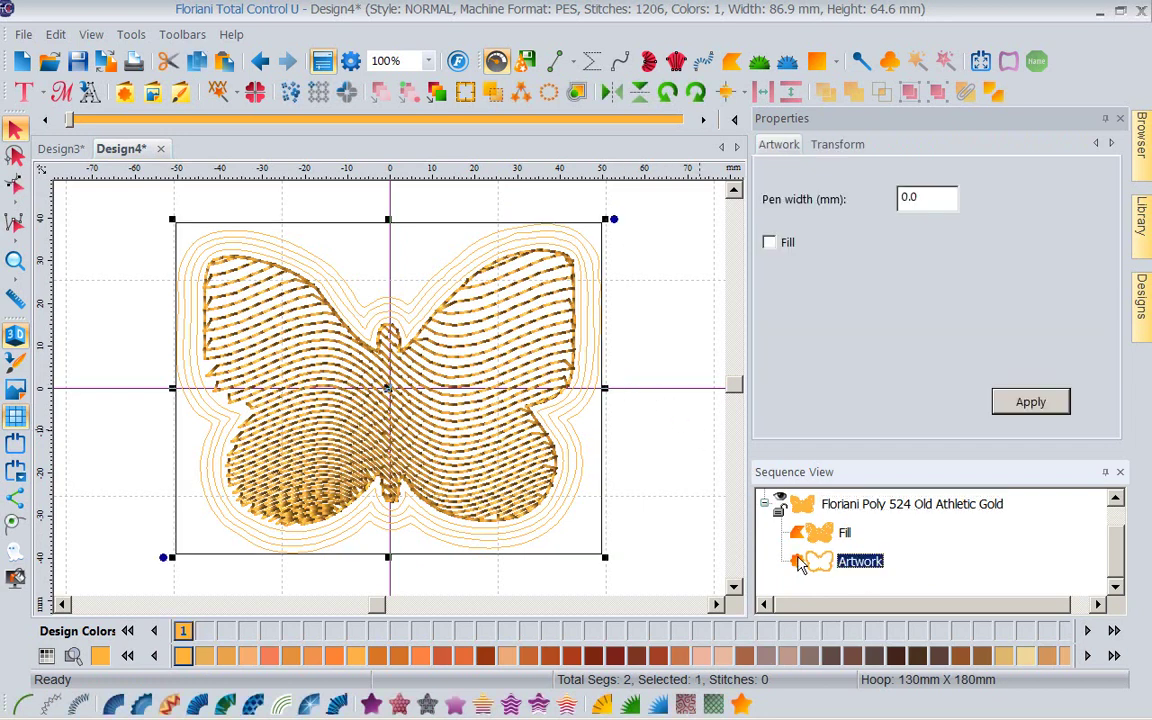
click(20, 705)
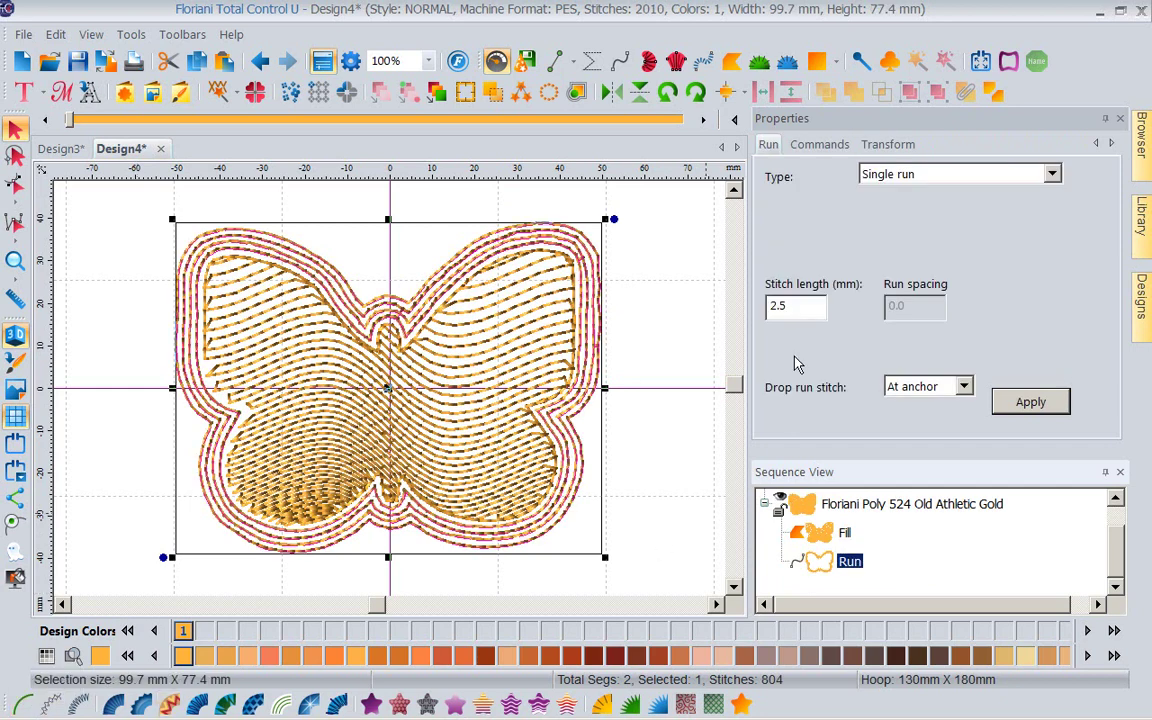
- Set the run to Bean with 5 repeats and 3.5 mm stitch length, and apply it
click(1051, 175)
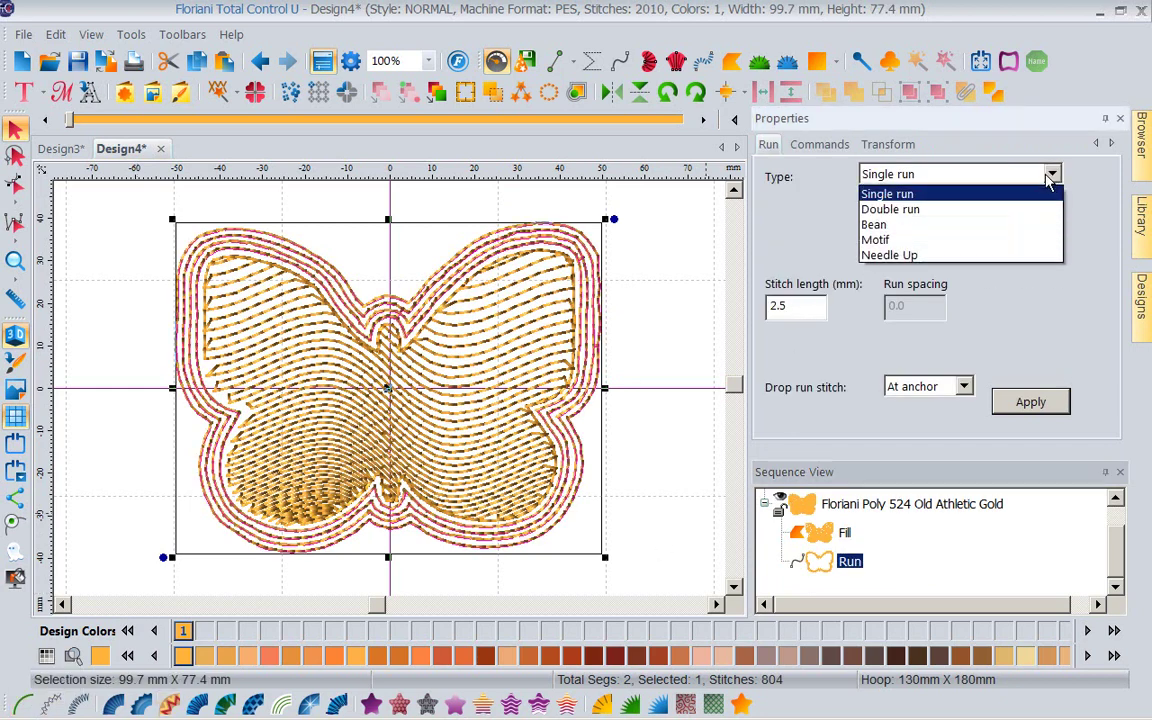
click(900, 225)
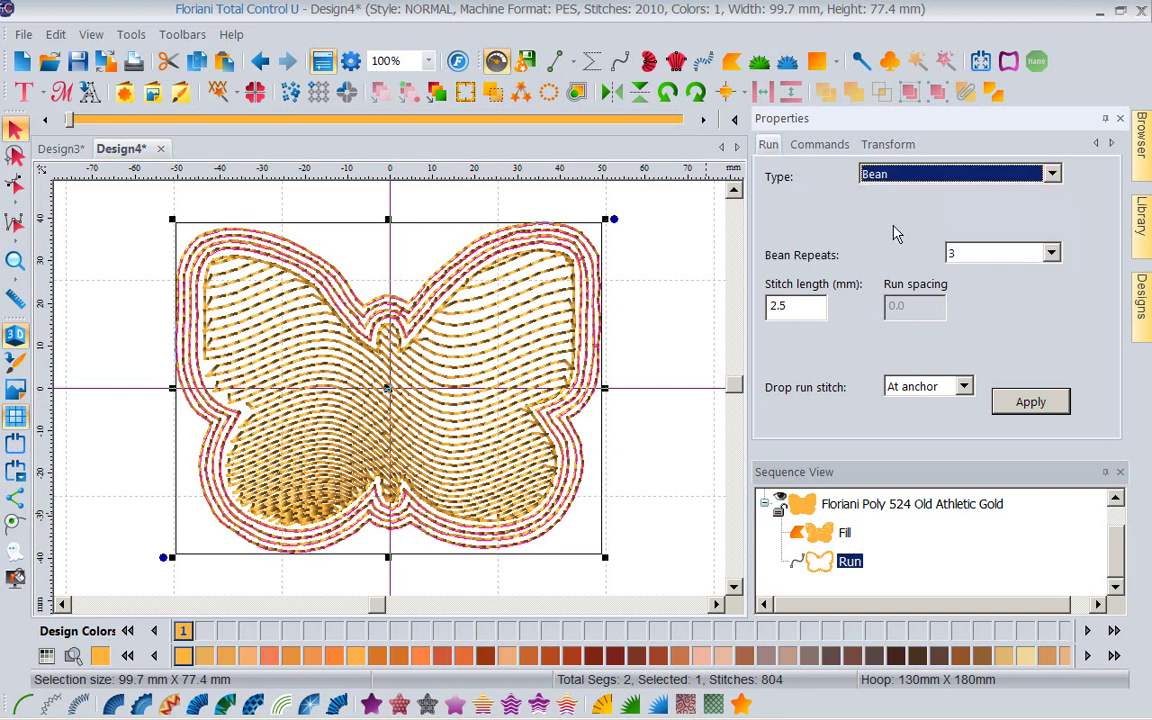
click(1050, 254)
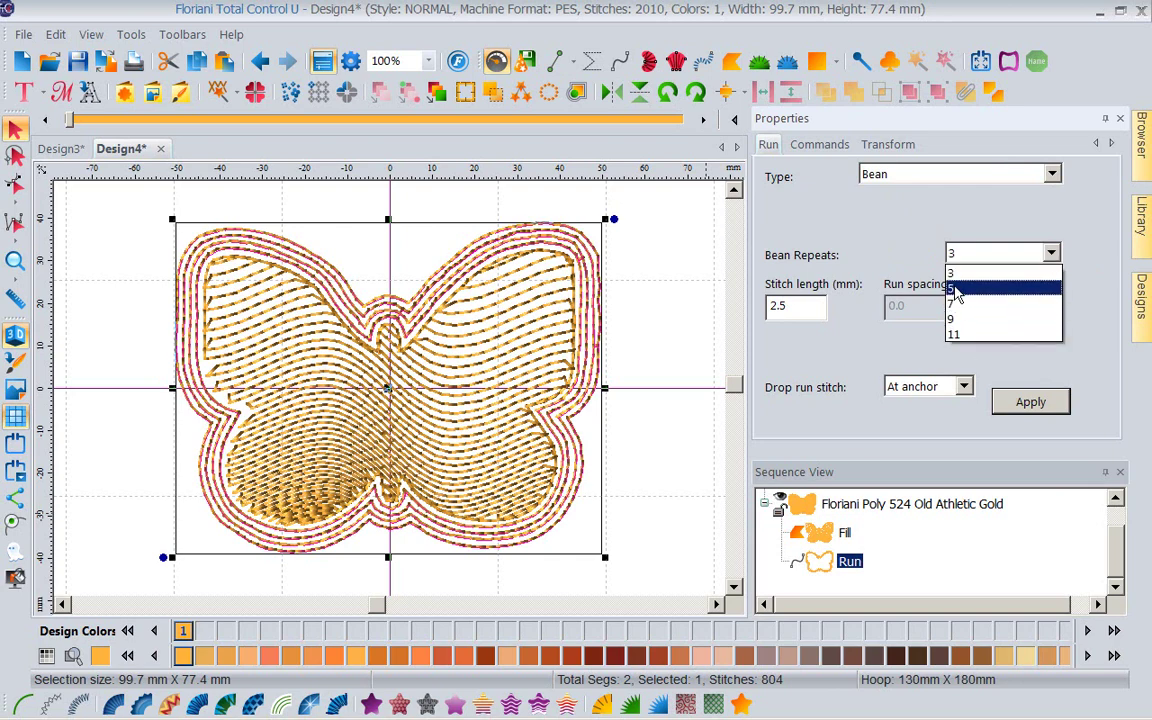
click(955, 289)
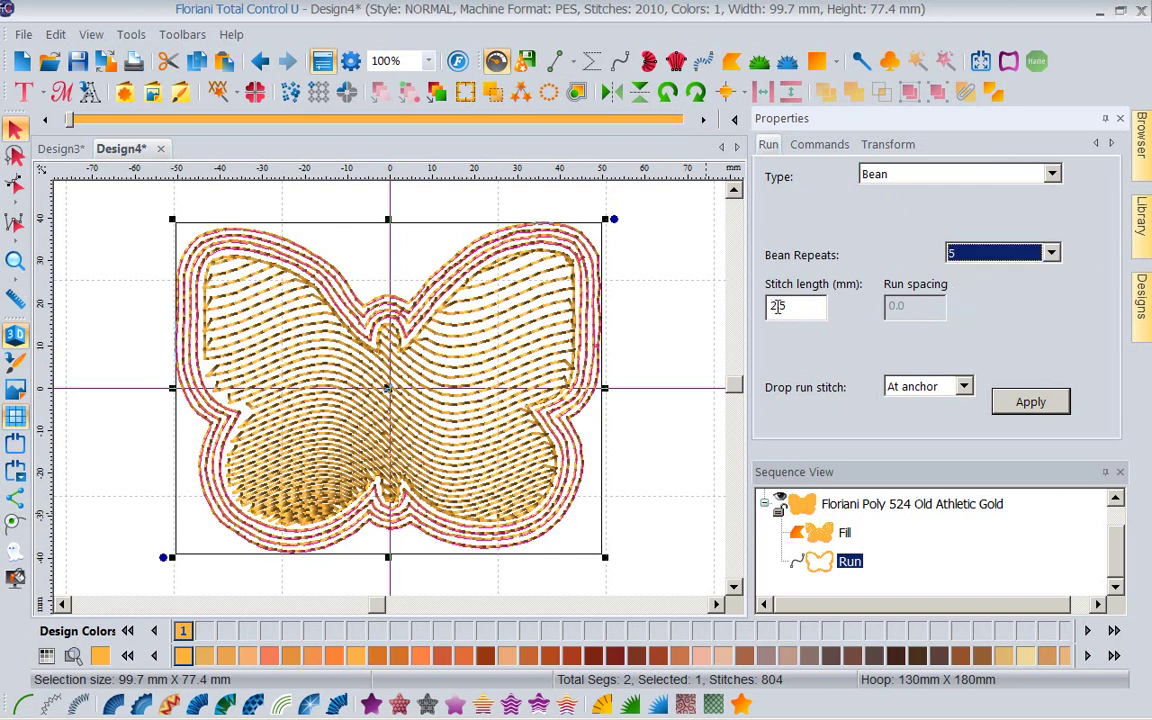
double_click(801, 307)
text(3.5)
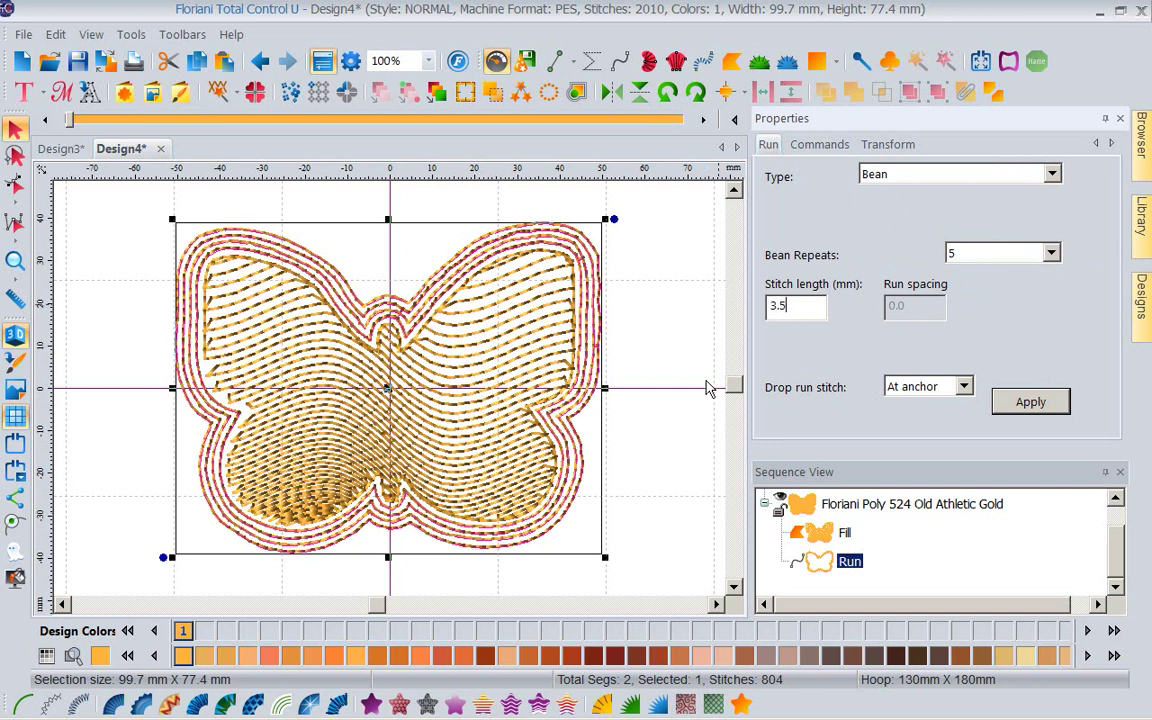
click(1030, 405)
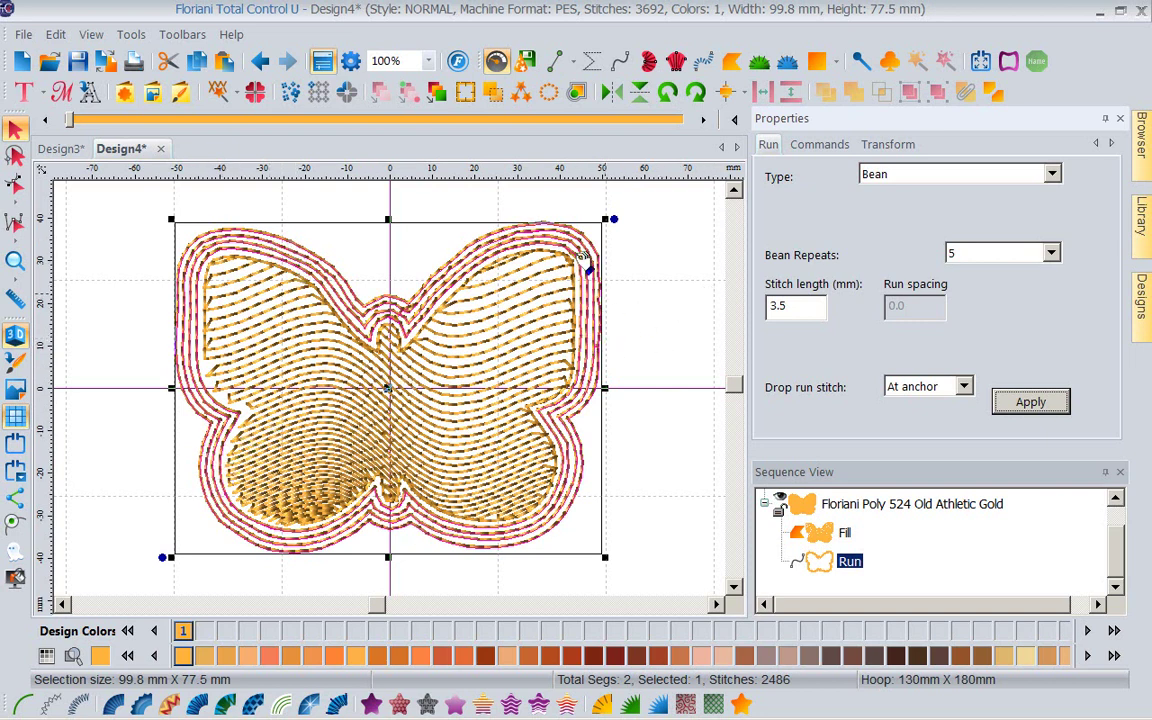
click(616, 388)
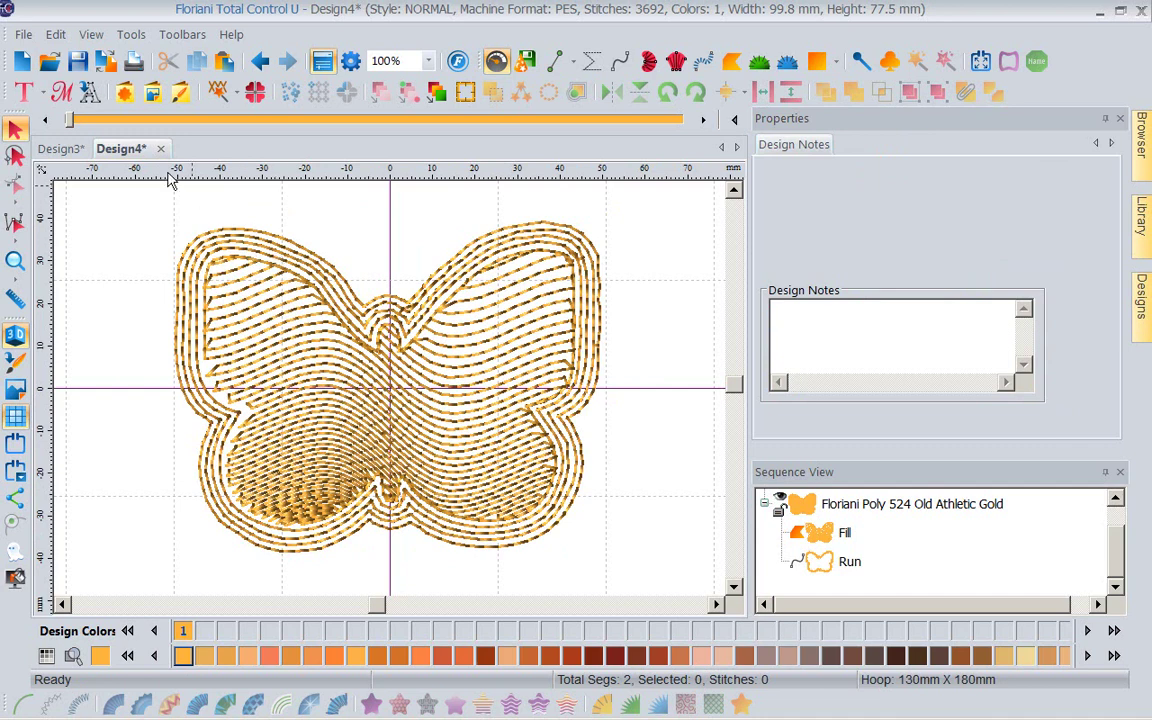
- Undo the bean run, run conversion and outline creation, then select the wave-filled butterfly
click(265, 68)
click(265, 68)
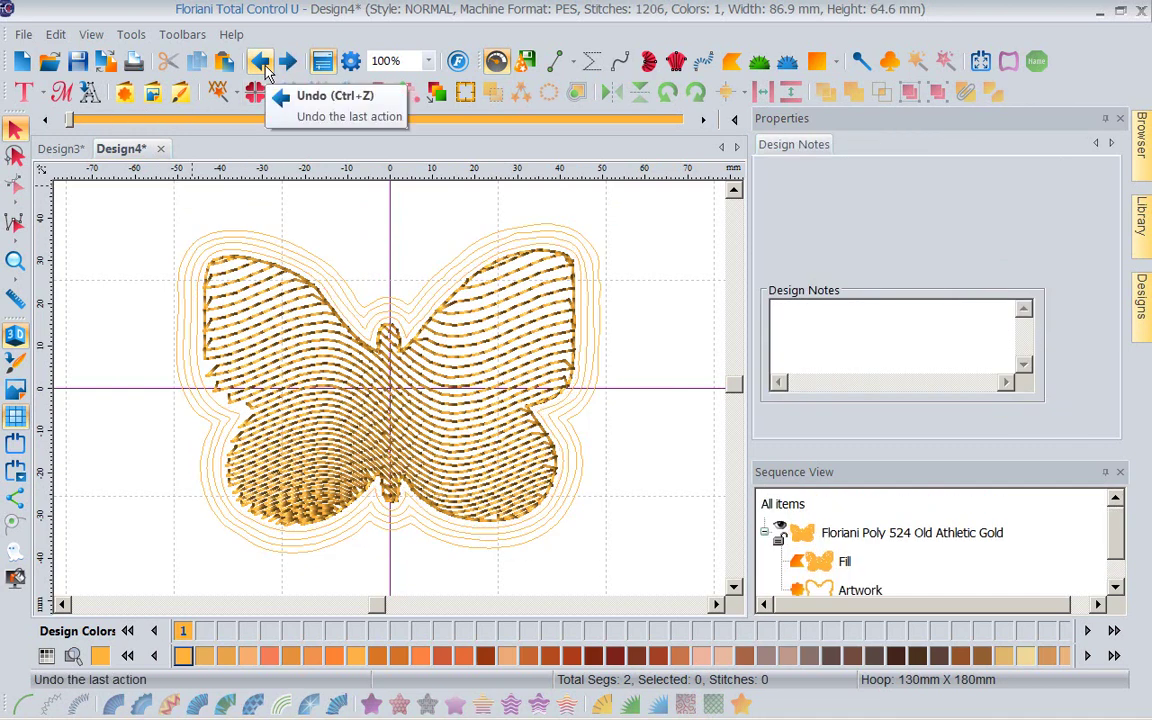
click(265, 68)
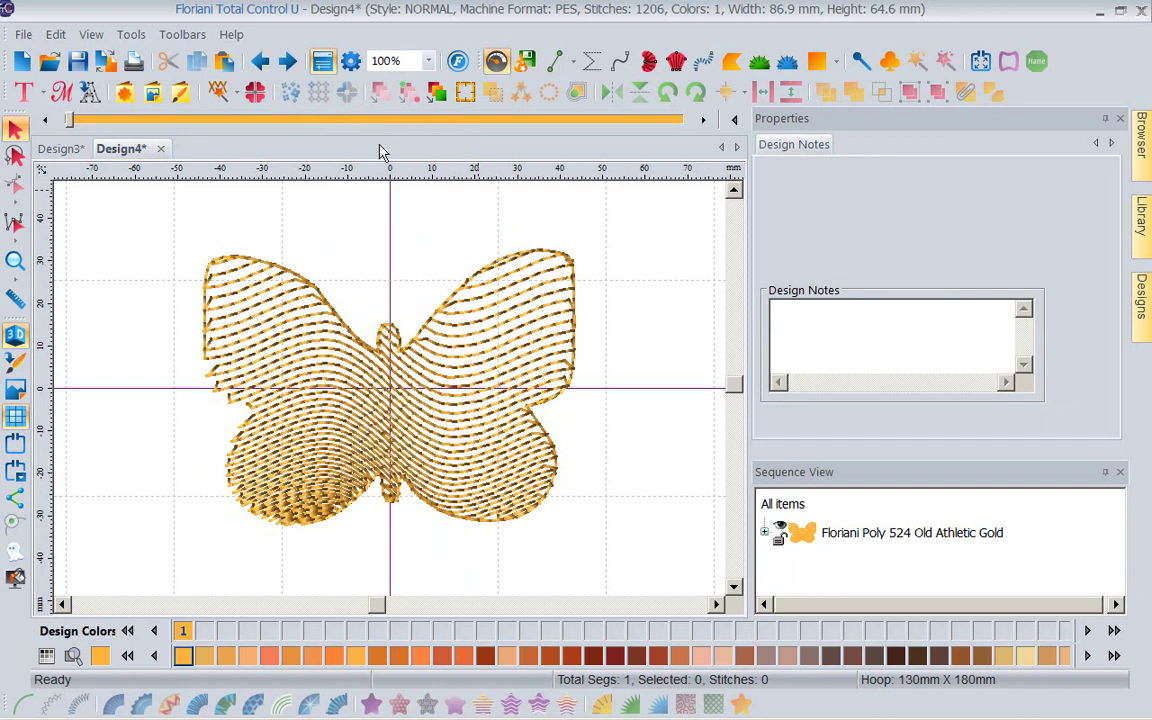
click(513, 336)
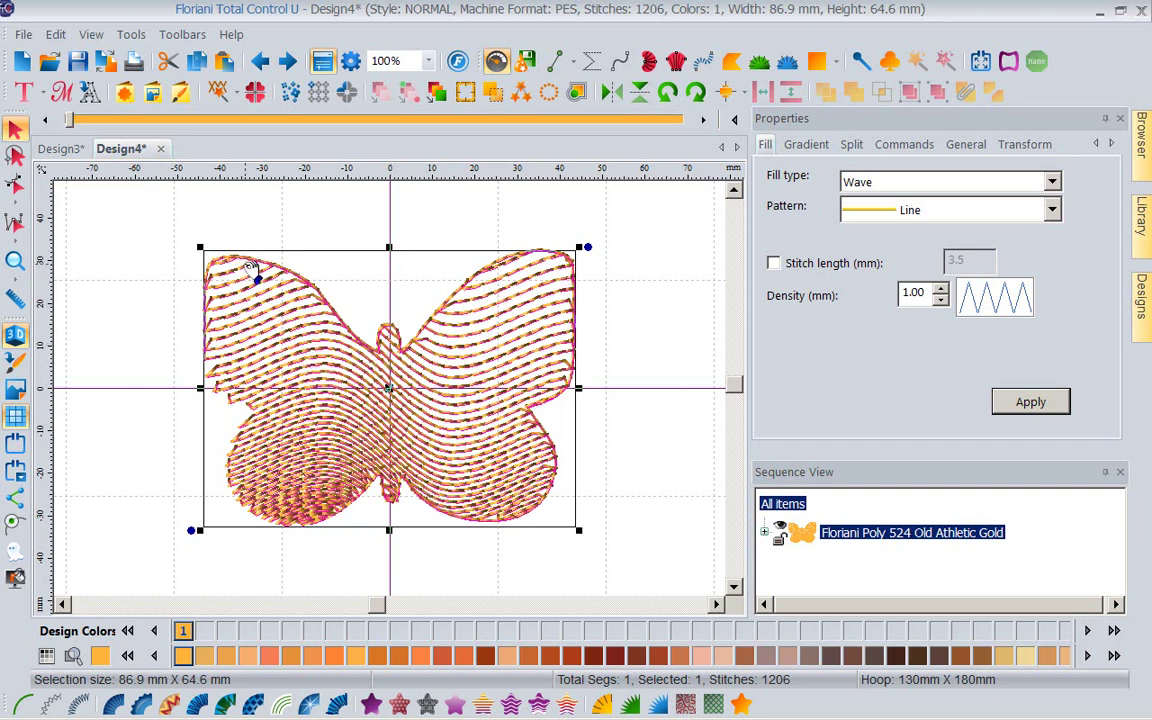
- Copy and paste the butterfly fill, then convert the pasted copy into a single run outline
right_click(305, 350)
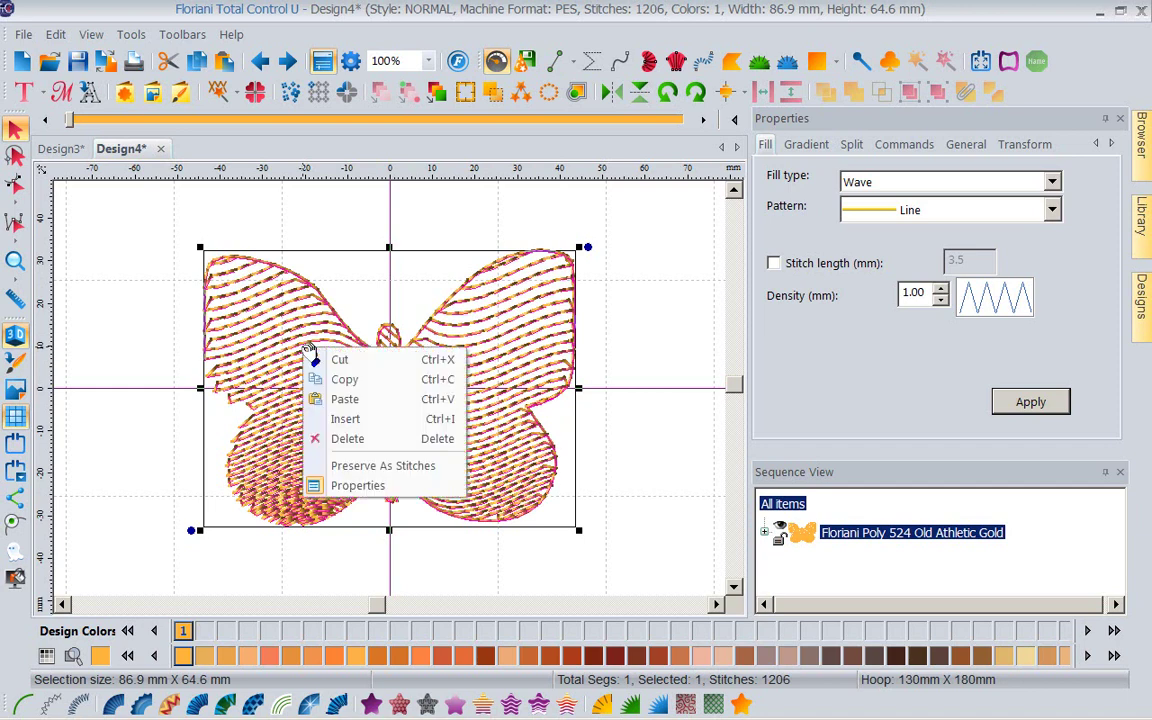
click(342, 380)
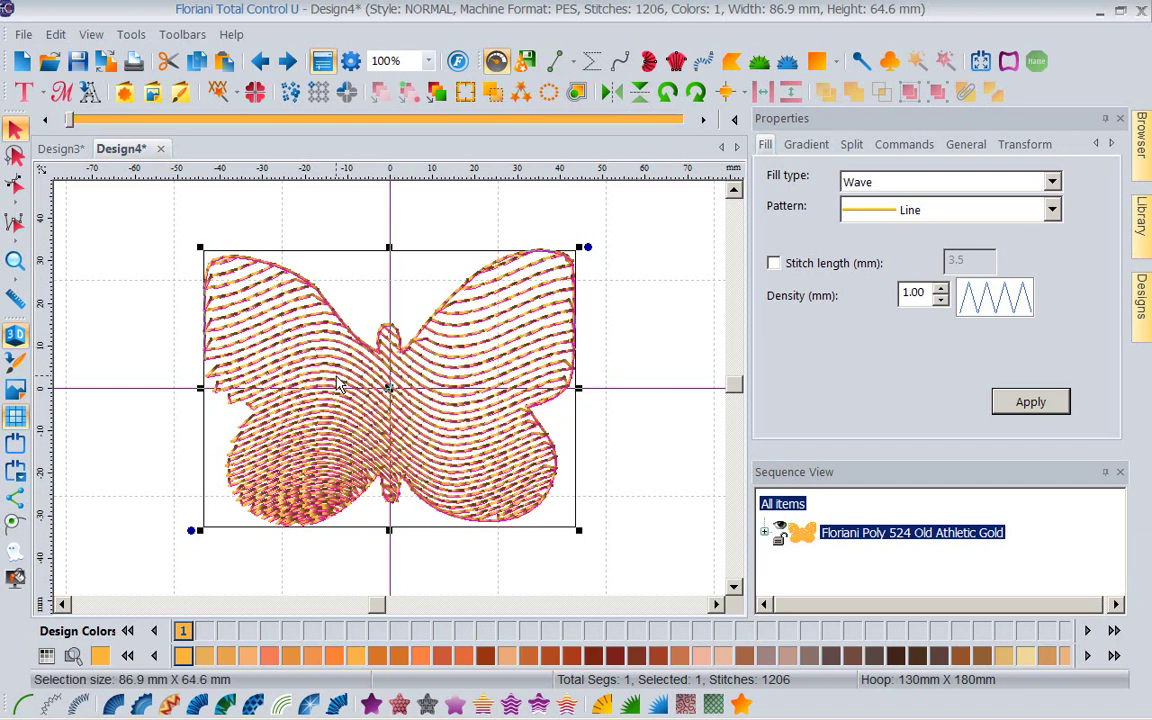
right_click(338, 384)
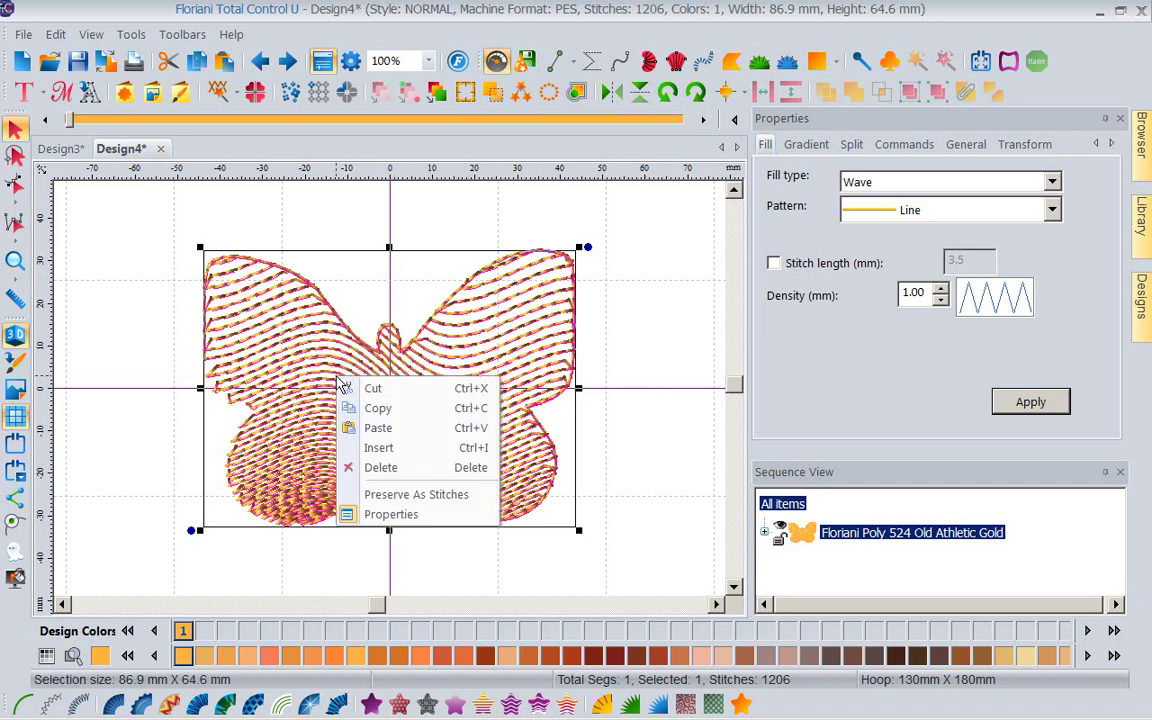
click(373, 432)
right_click(812, 527)
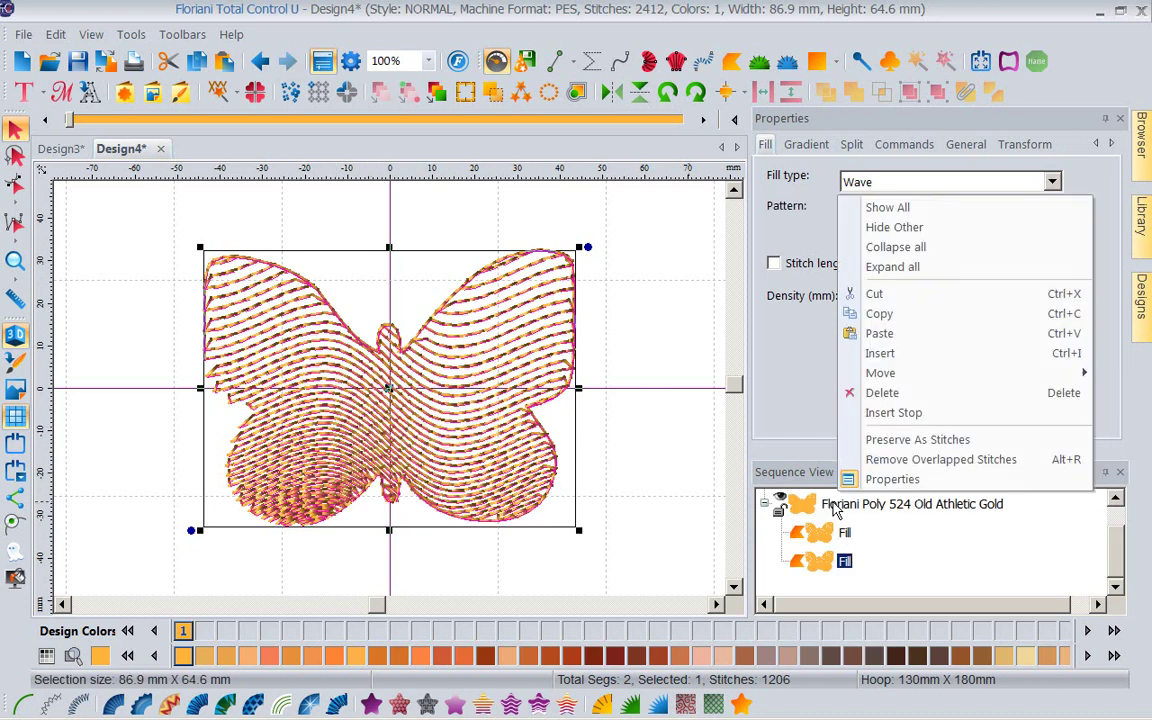
click(816, 561)
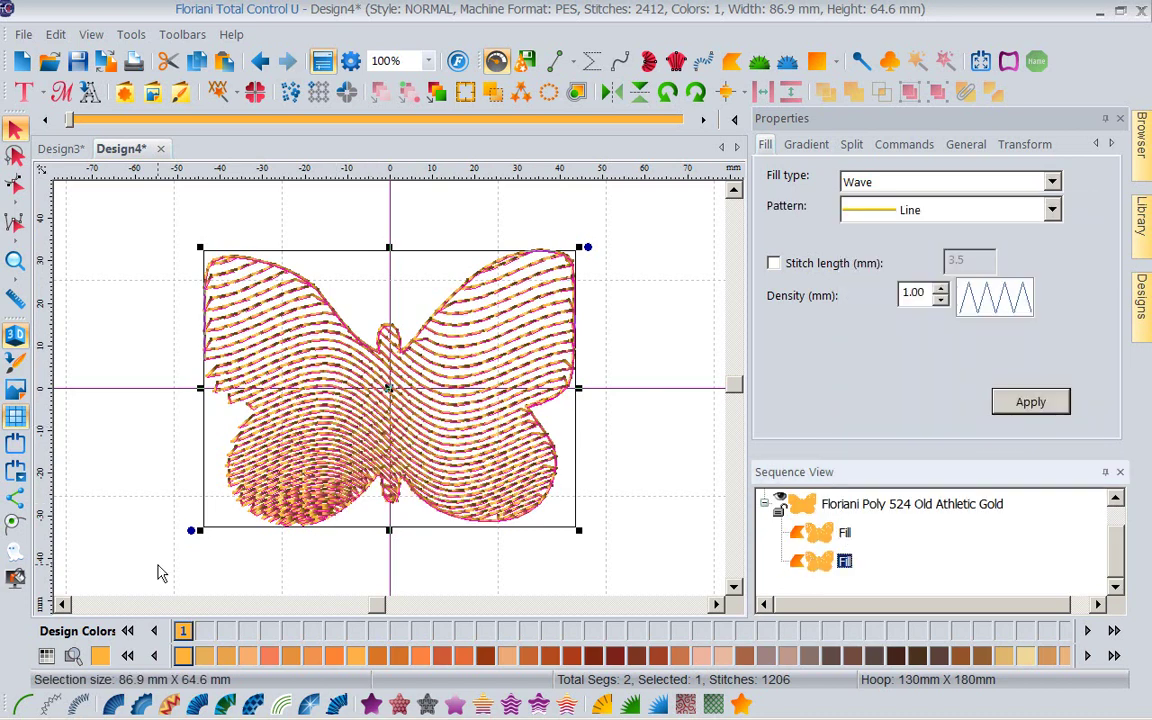
click(28, 703)
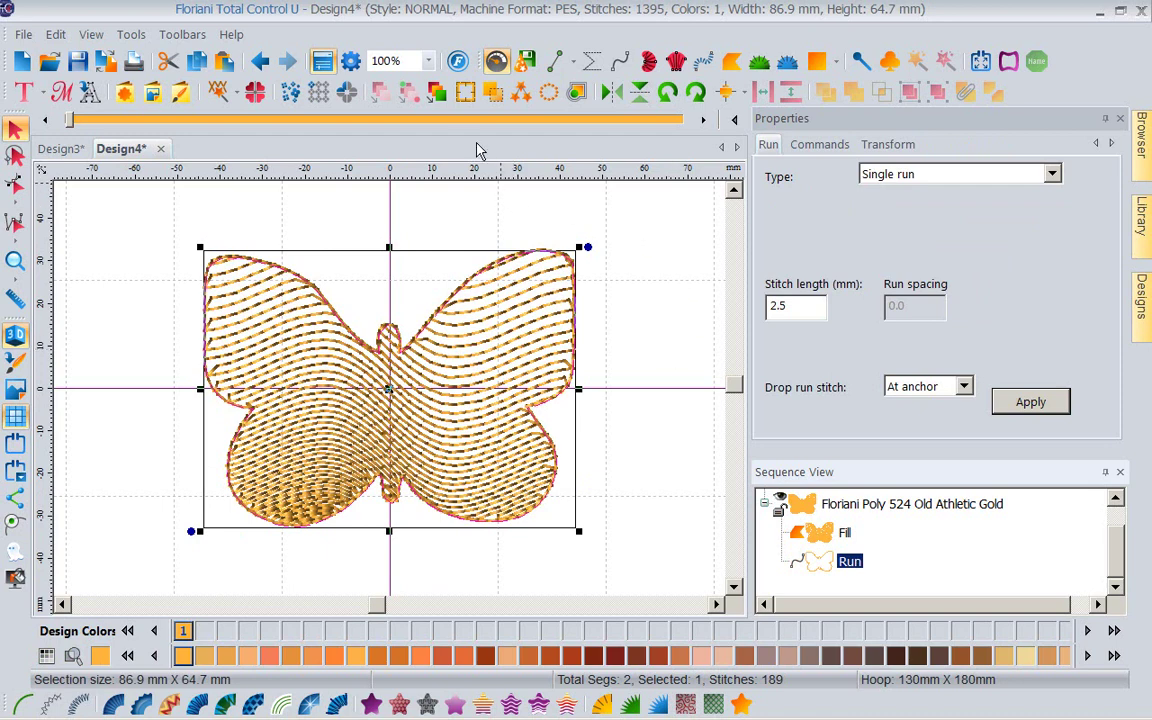
- Create one offset outline at spacing 6 around the butterfly and clear the selection
click(577, 93)
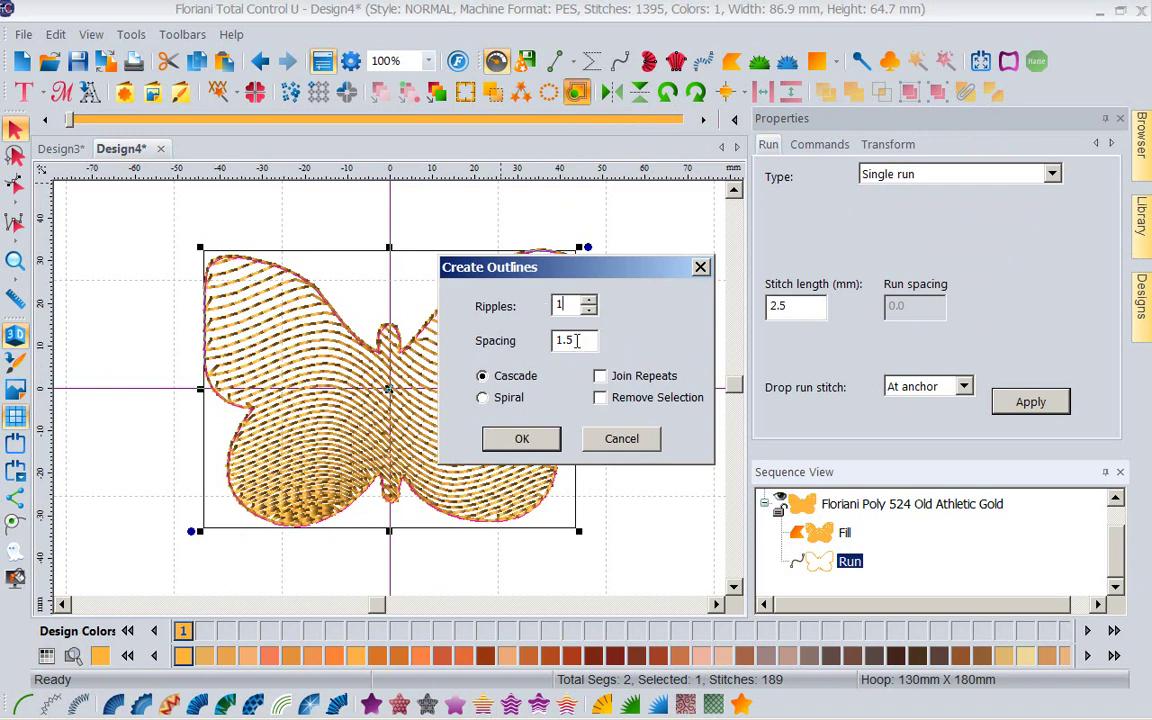
key(Tab)
text(6)
click(524, 442)
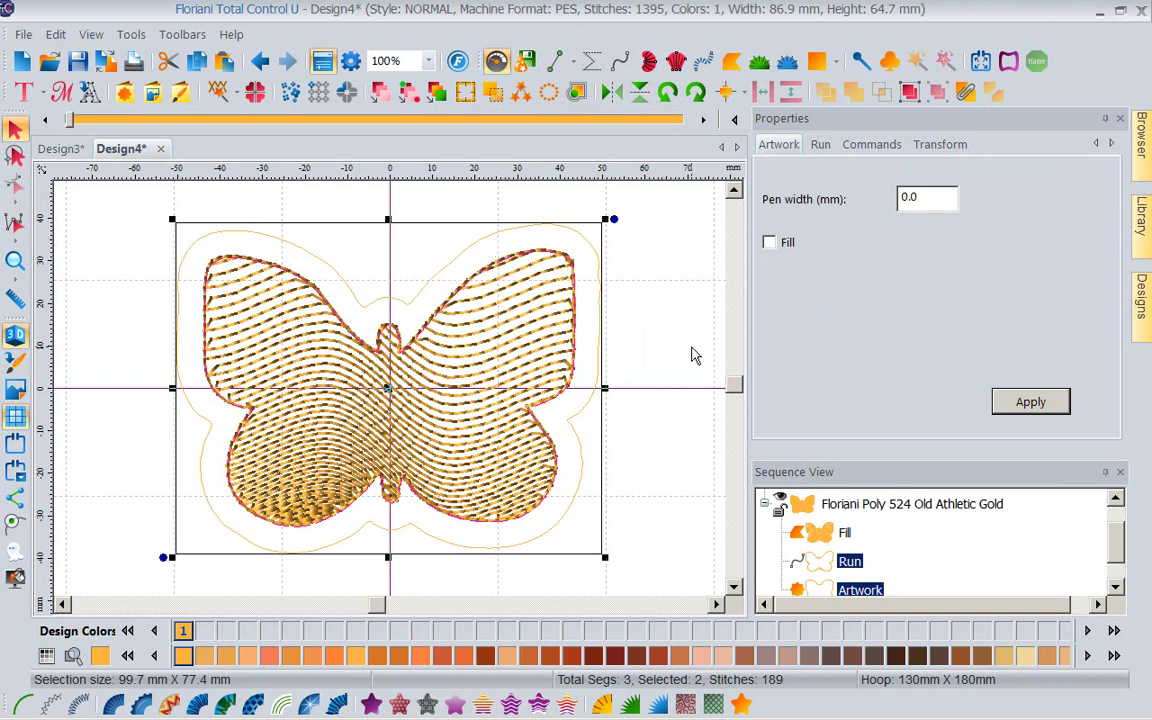
right_click(703, 206)
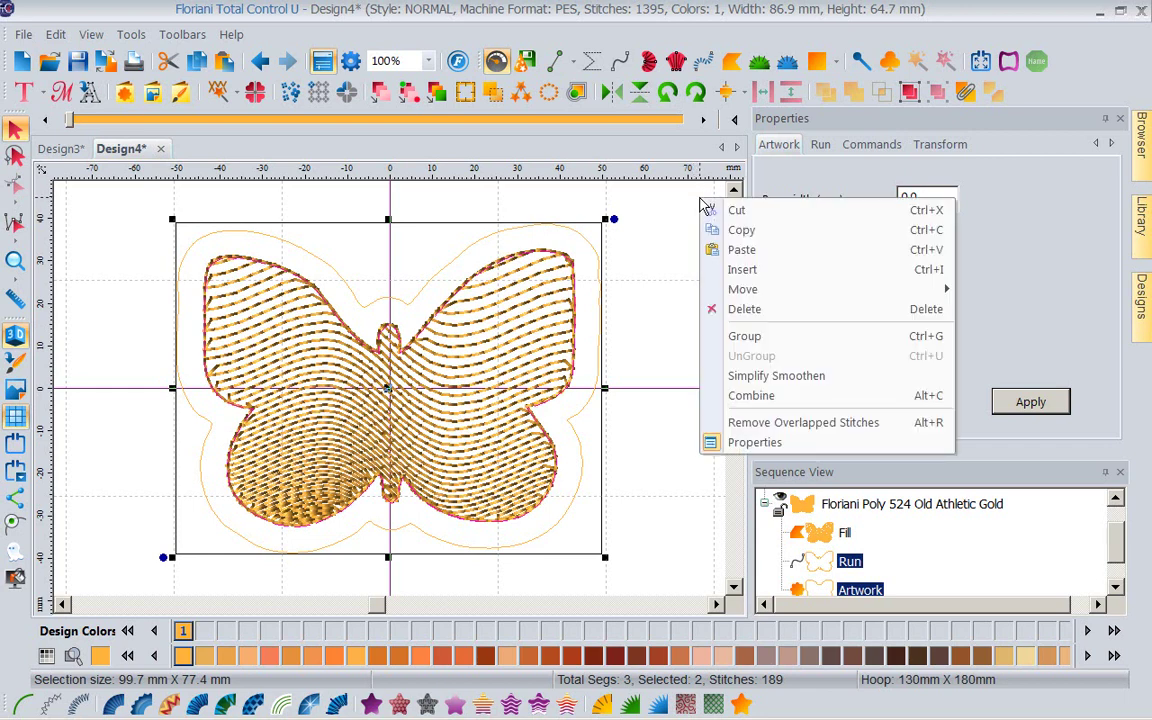
click(655, 205)
click(833, 63)
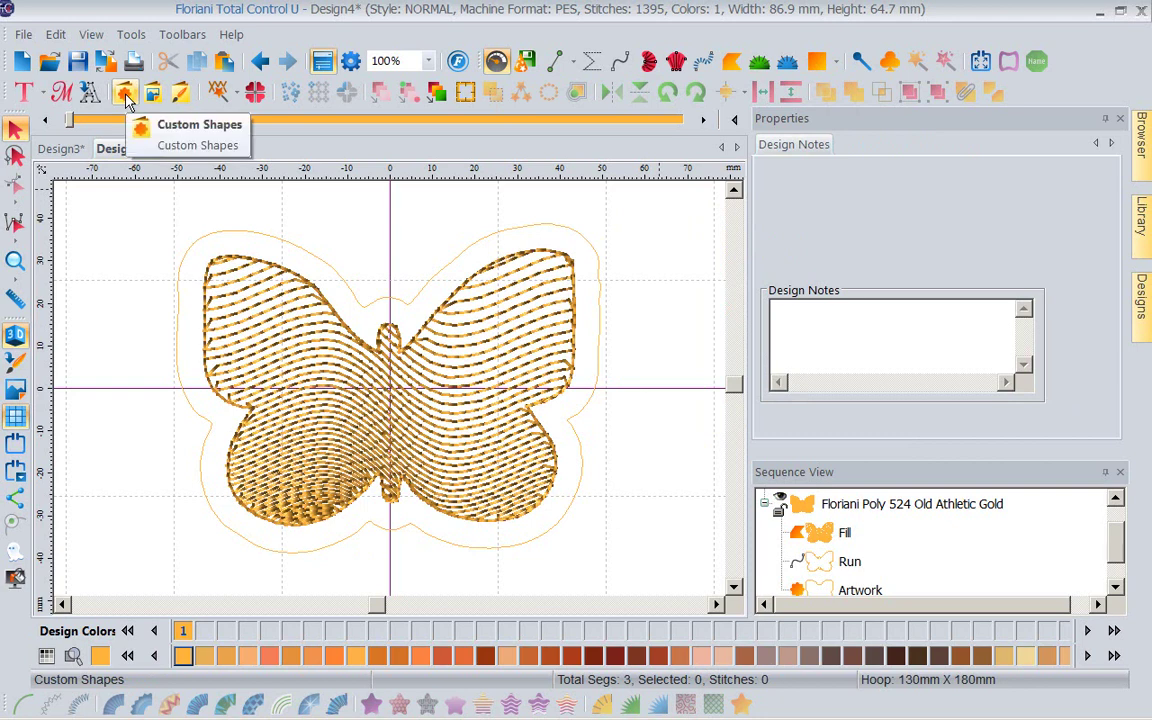
- Draw a rectangle around the butterfly with the Rectangle shape
click(835, 63)
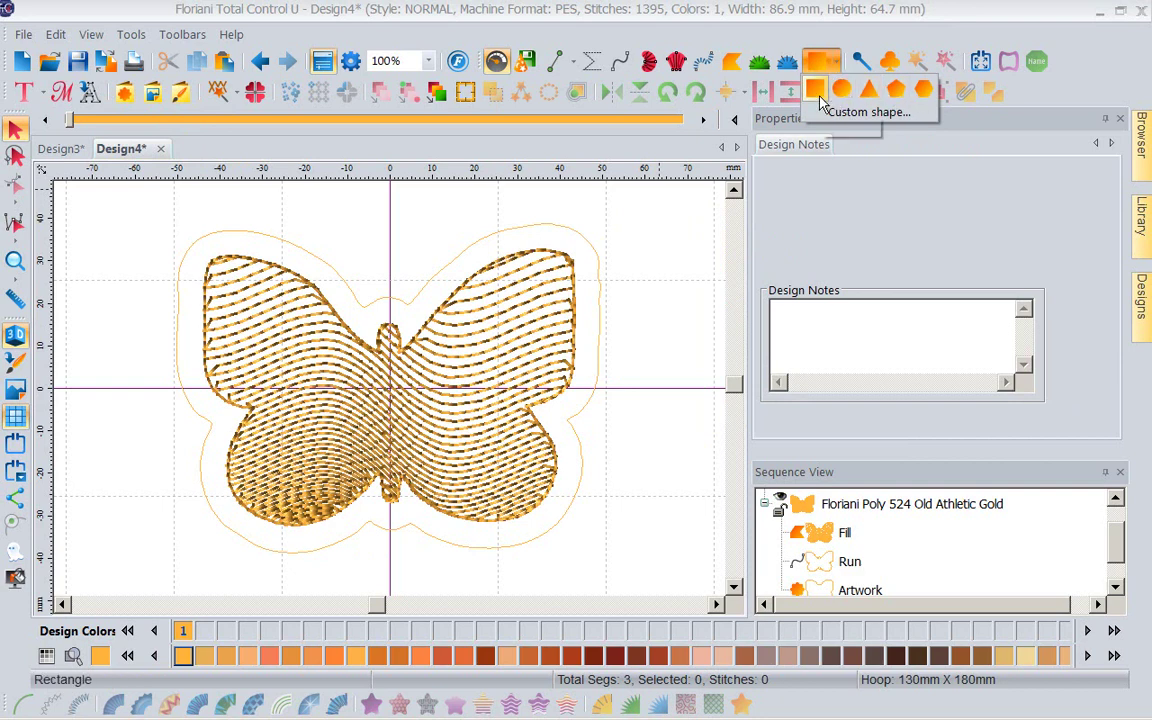
click(816, 94)
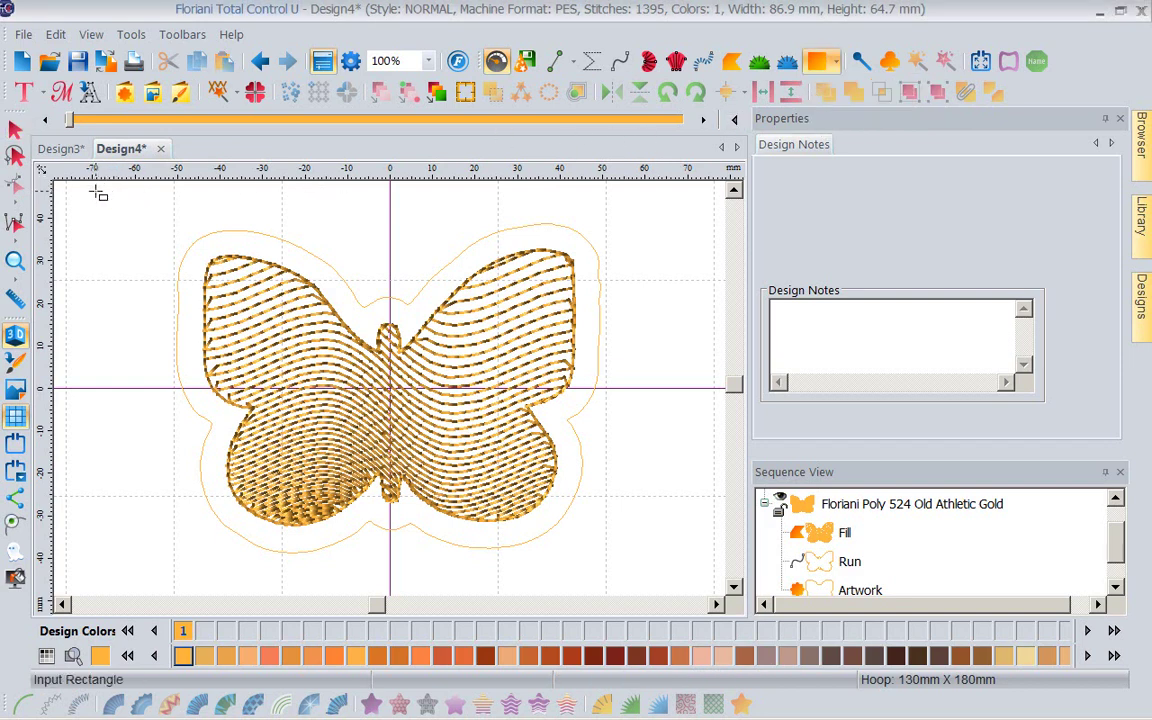
drag(95, 190, 672, 588)
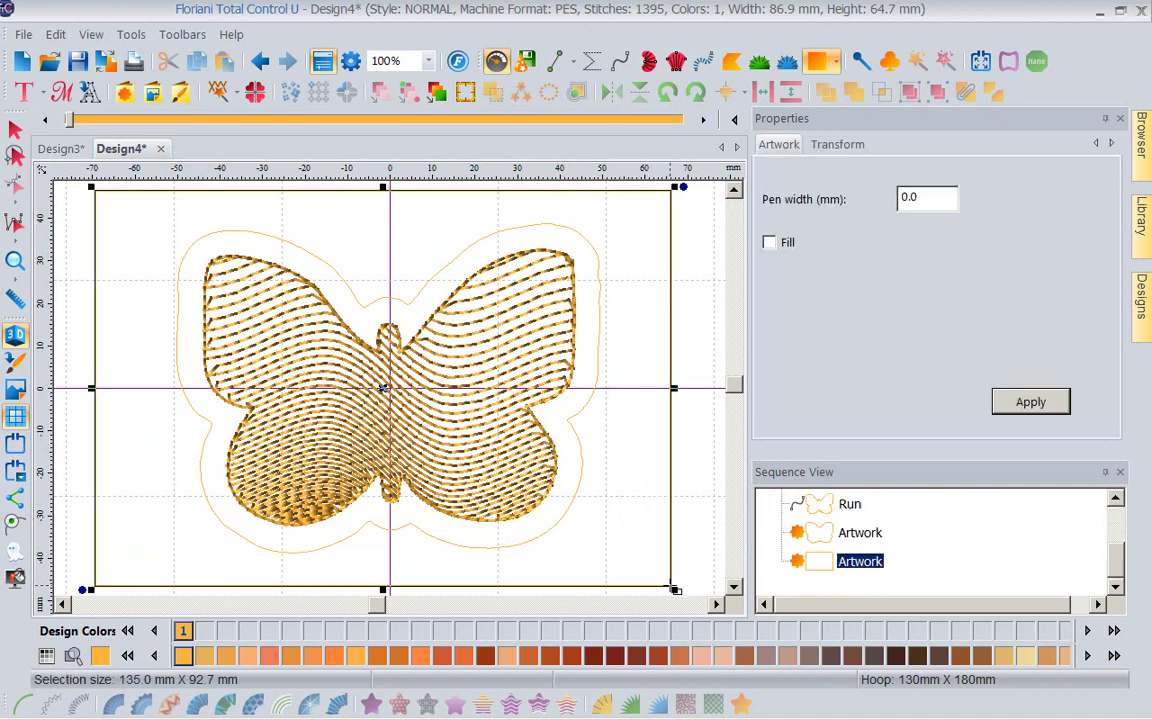
- Resize the rectangle to 5 × 5 inches and zoom to fit the square
click(830, 145)
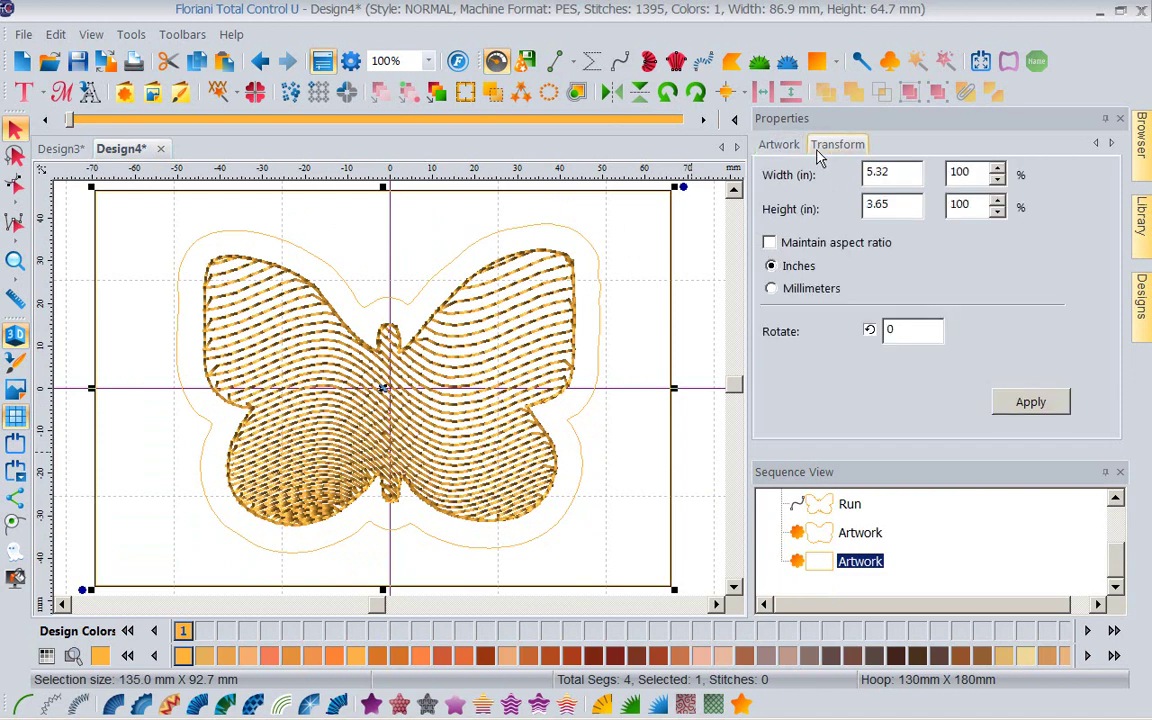
drag(900, 175, 835, 176)
text(5)
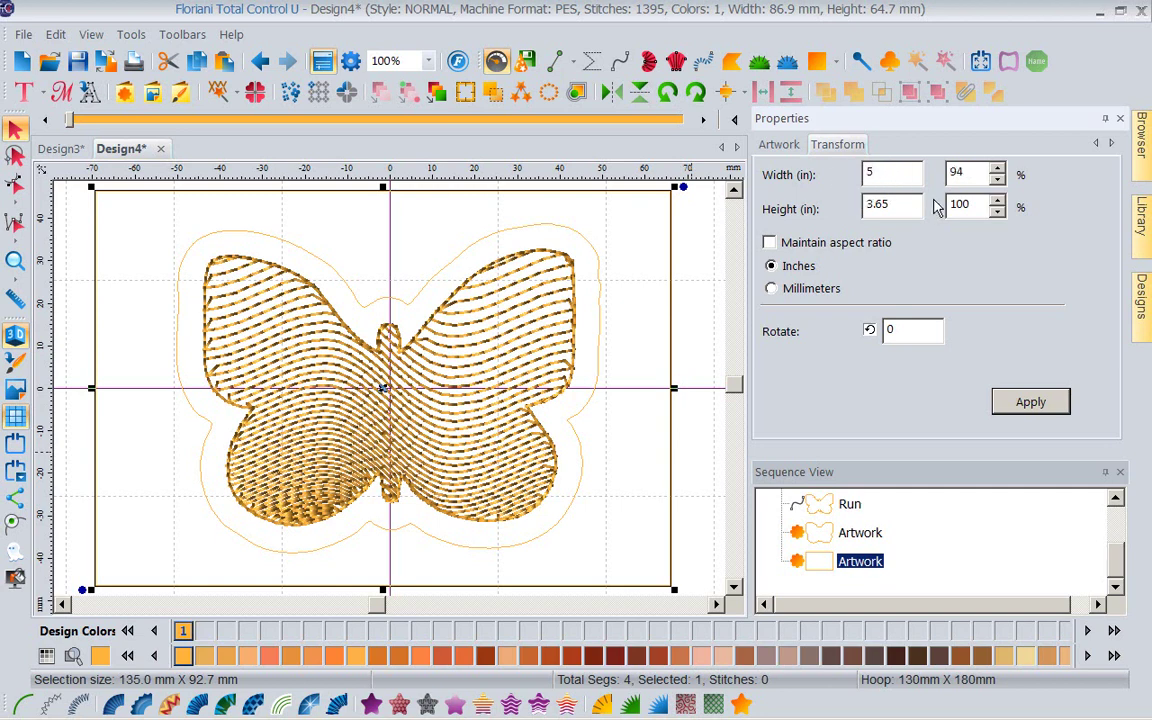
drag(904, 207, 803, 209)
text(5)
click(1012, 402)
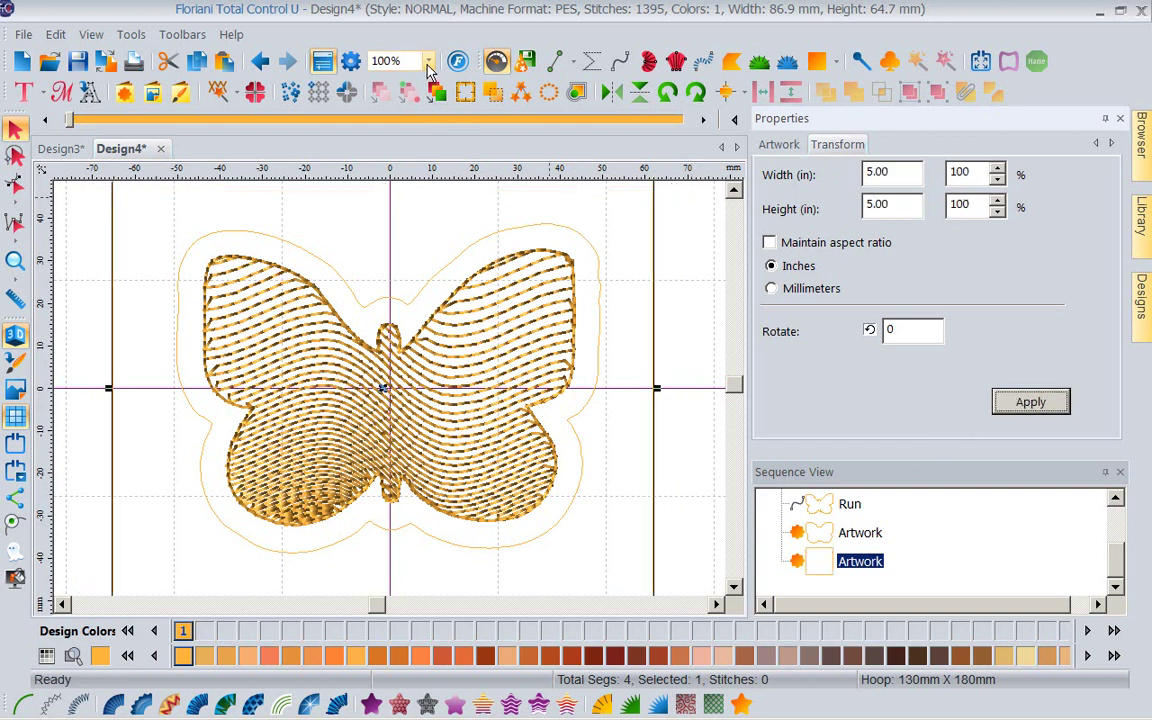
click(388, 62)
click(400, 112)
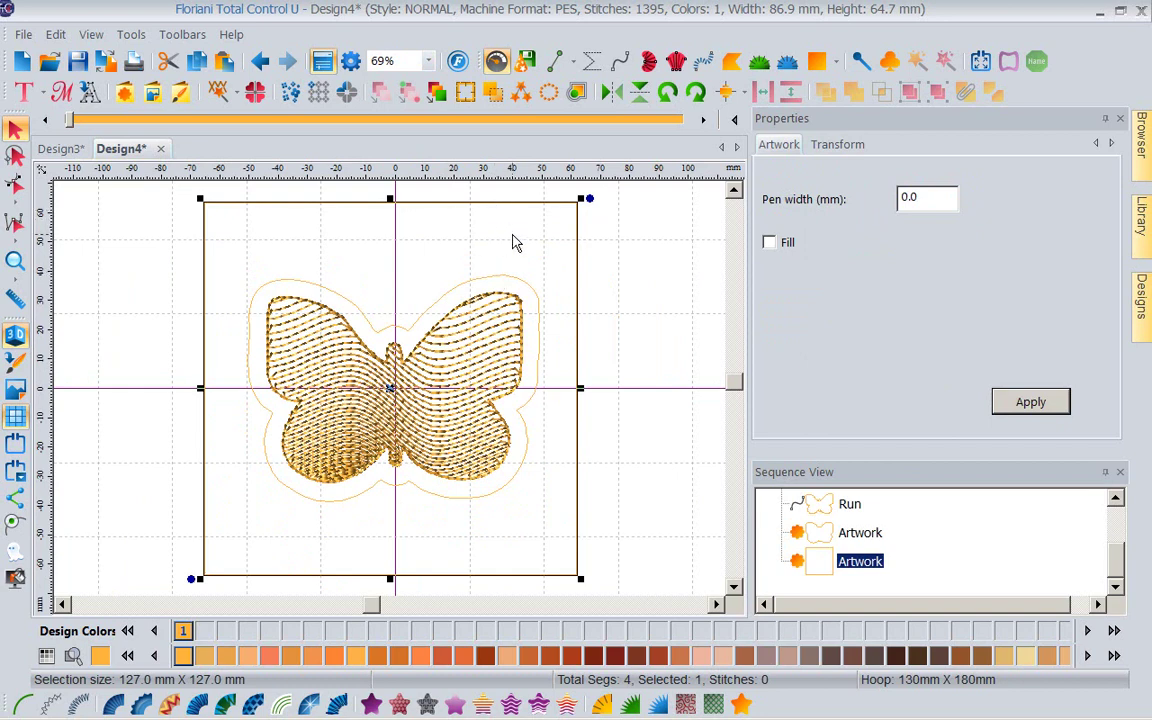
- Combine the square and offset outline, previewing Fill on then off to check the hole
click(858, 535)
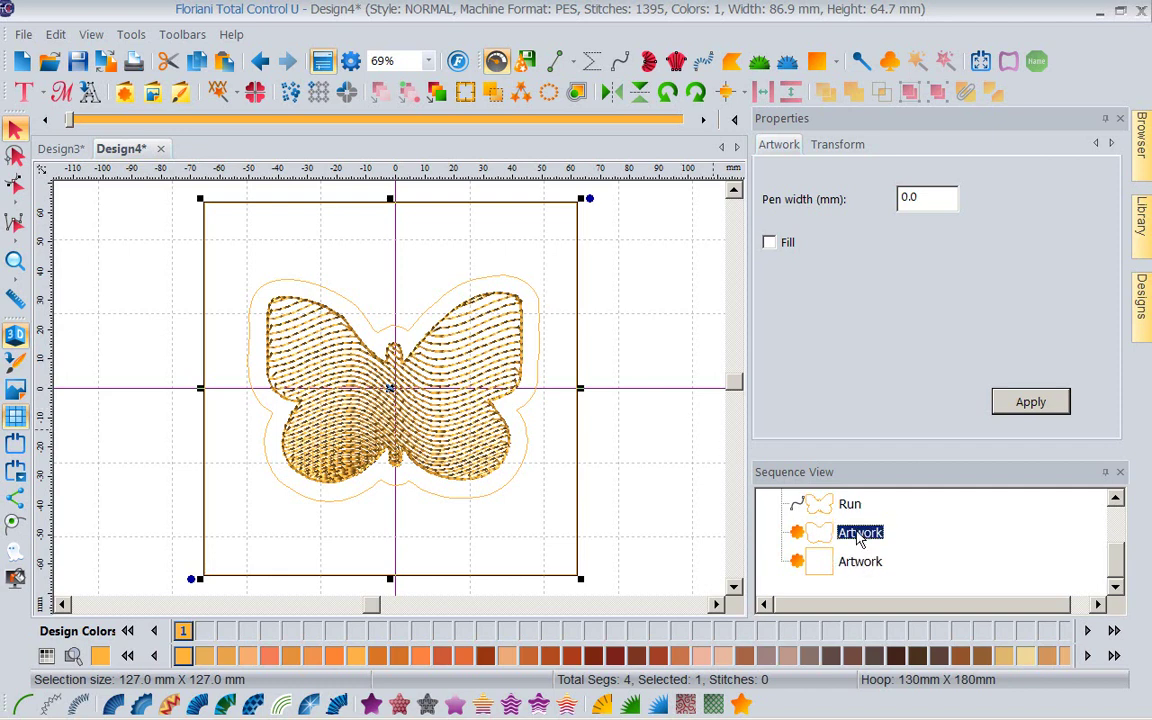
drag(858, 537, 912, 550)
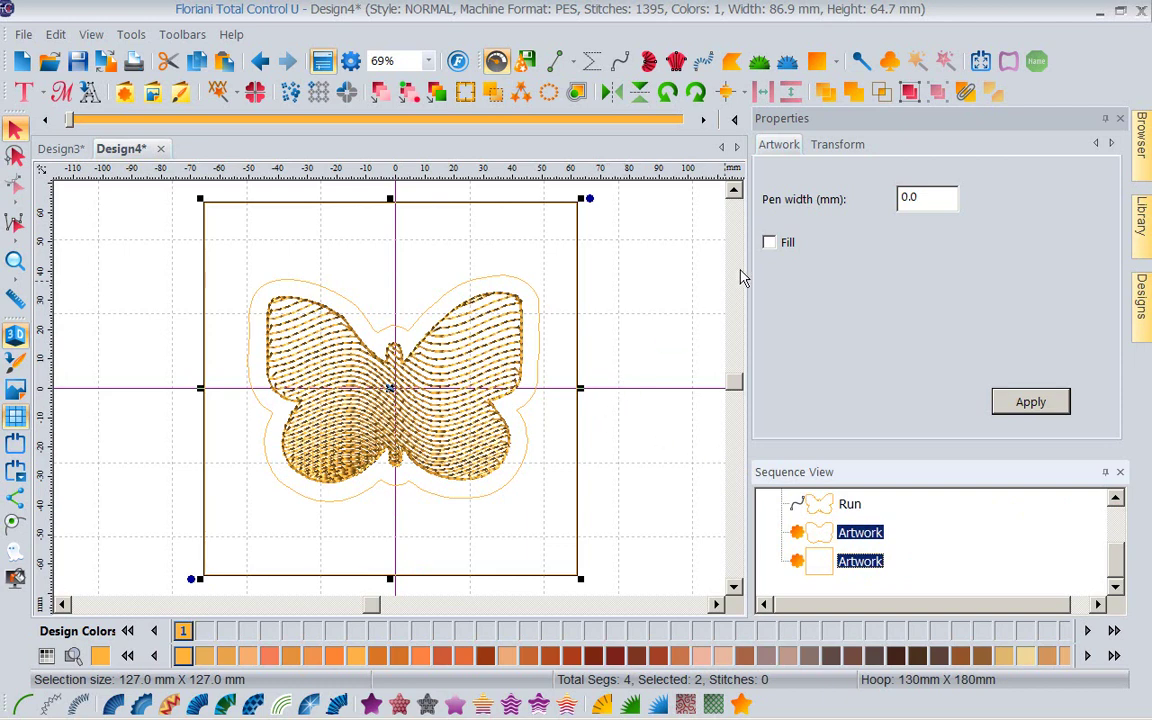
click(966, 93)
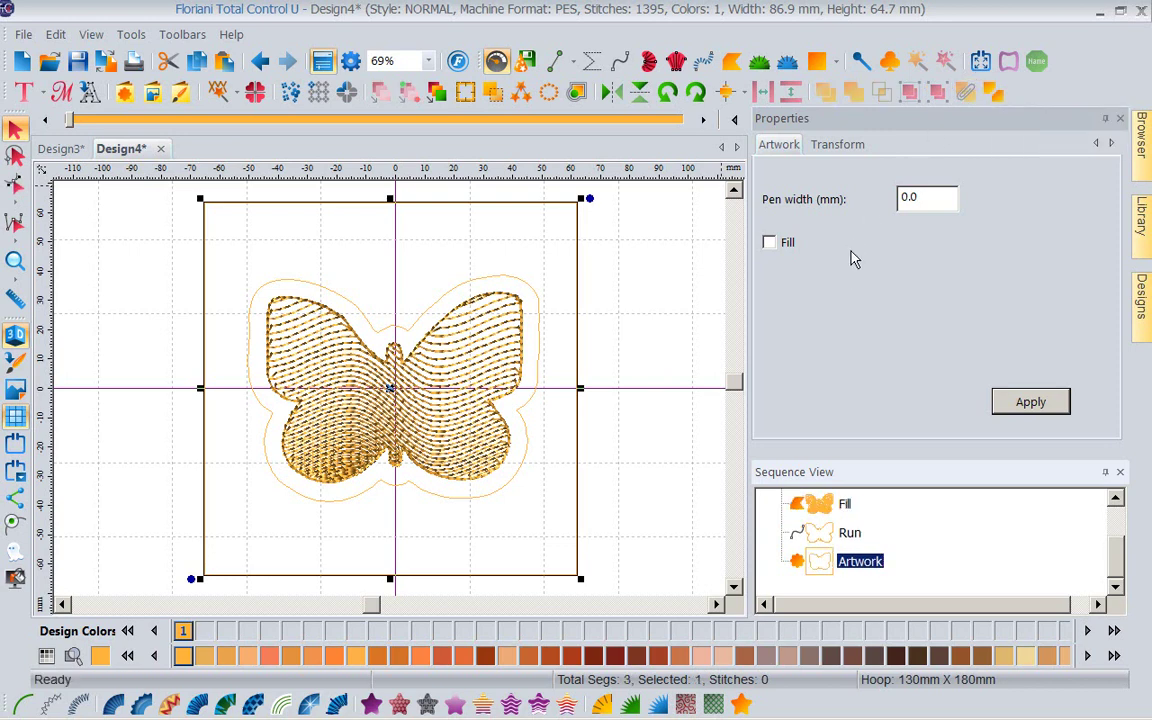
click(769, 242)
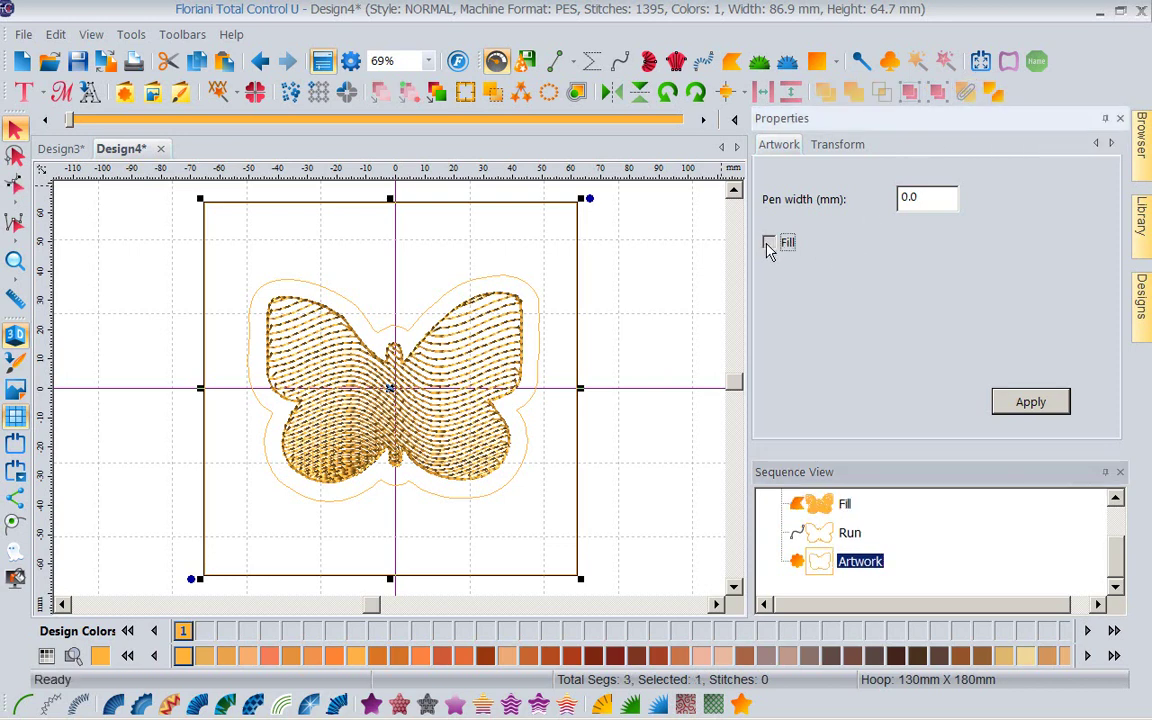
click(1020, 403)
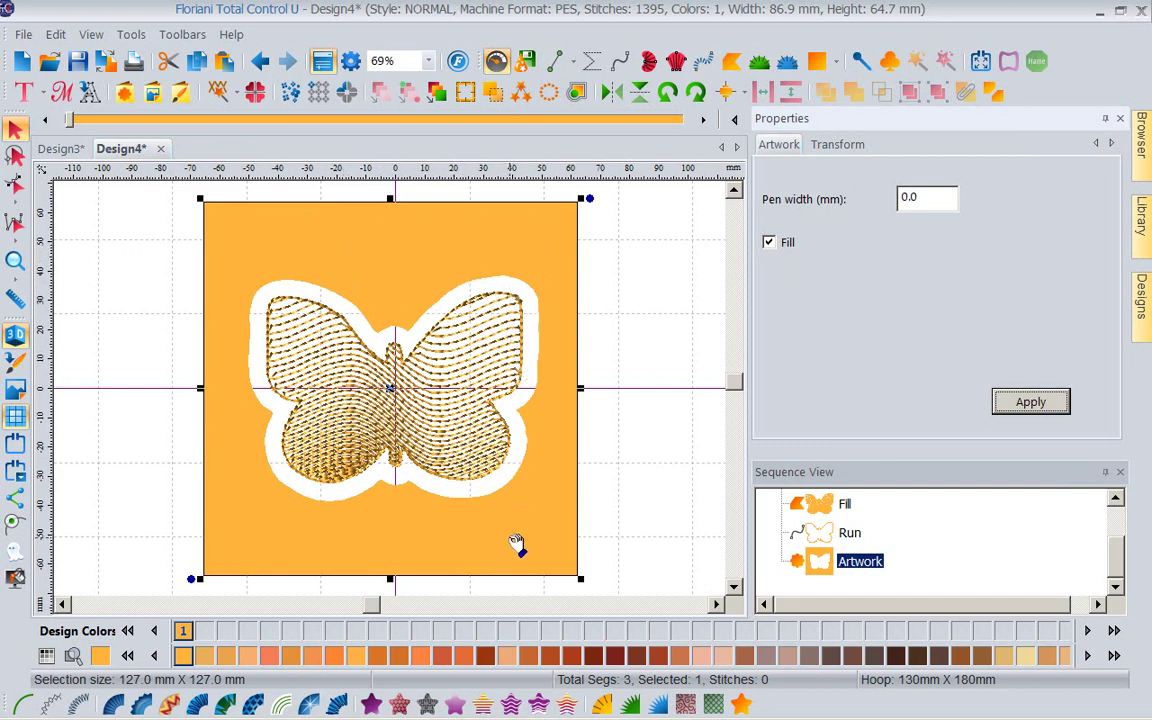
click(769, 242)
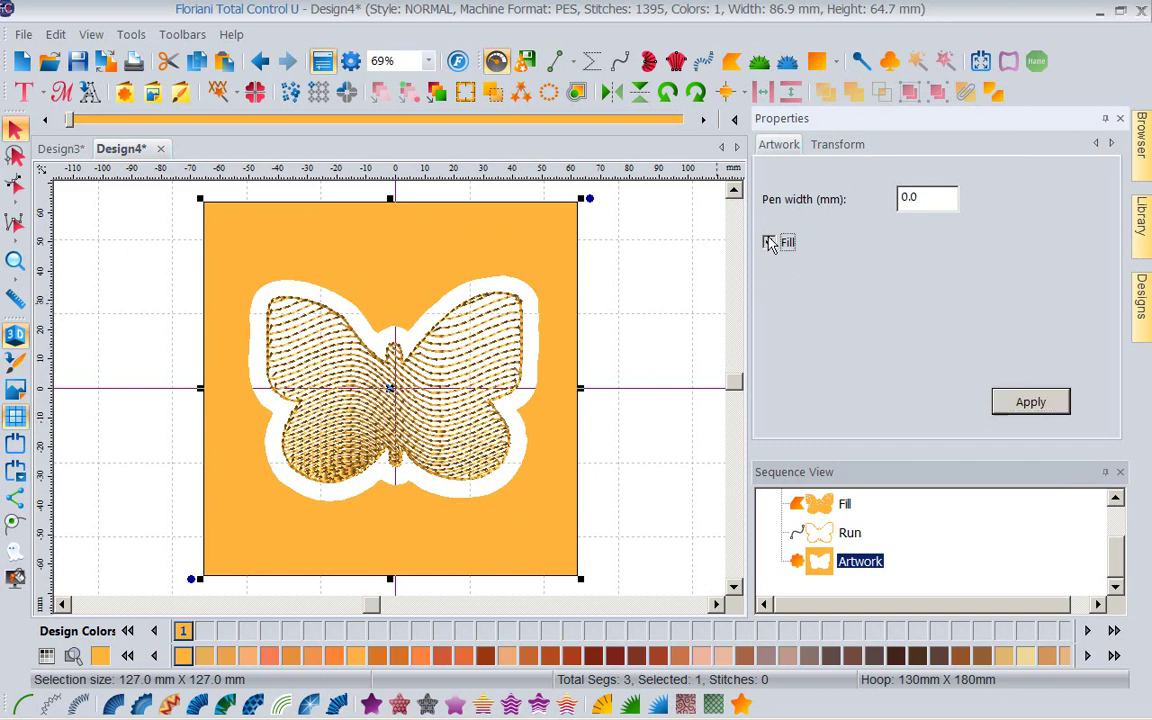
click(1022, 403)
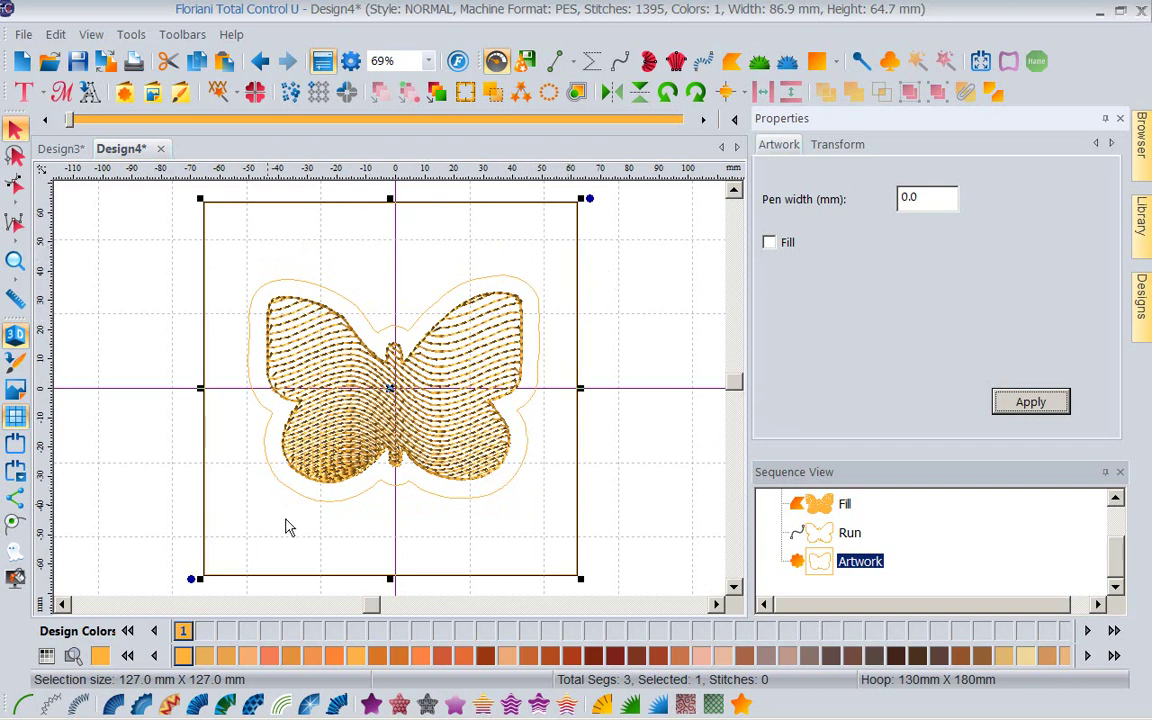
- Apply Auto Stipple to the square with Automatically Close and 4.00 mm density
click(686, 705)
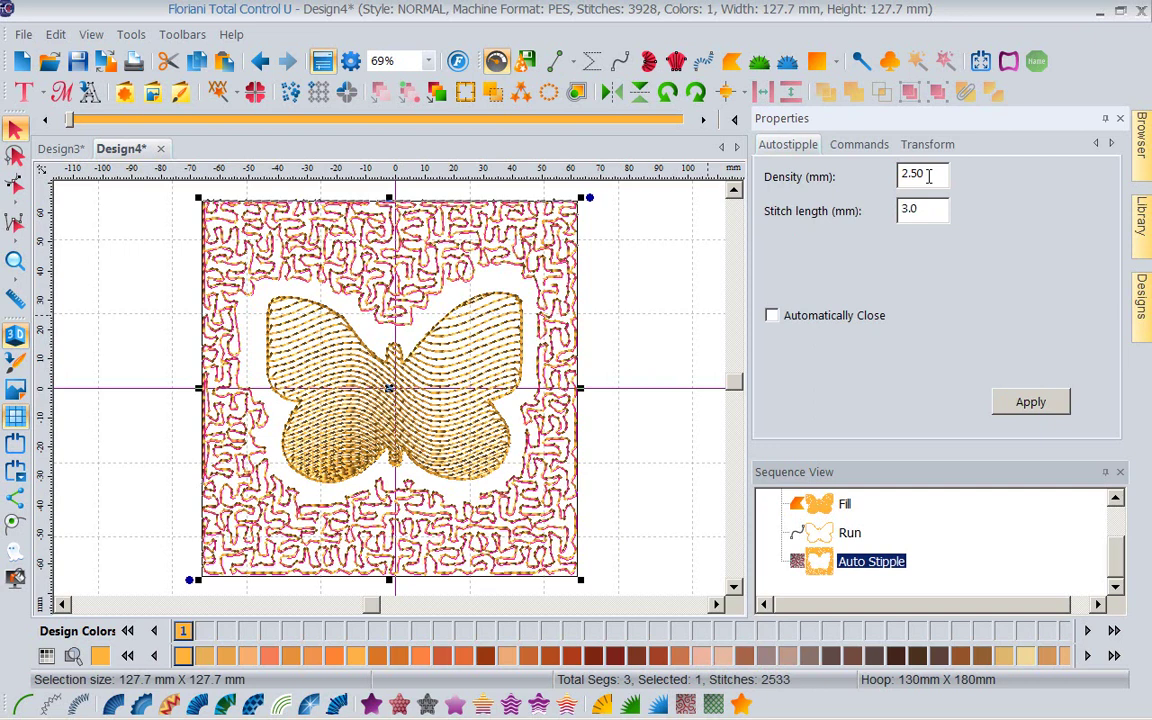
click(771, 316)
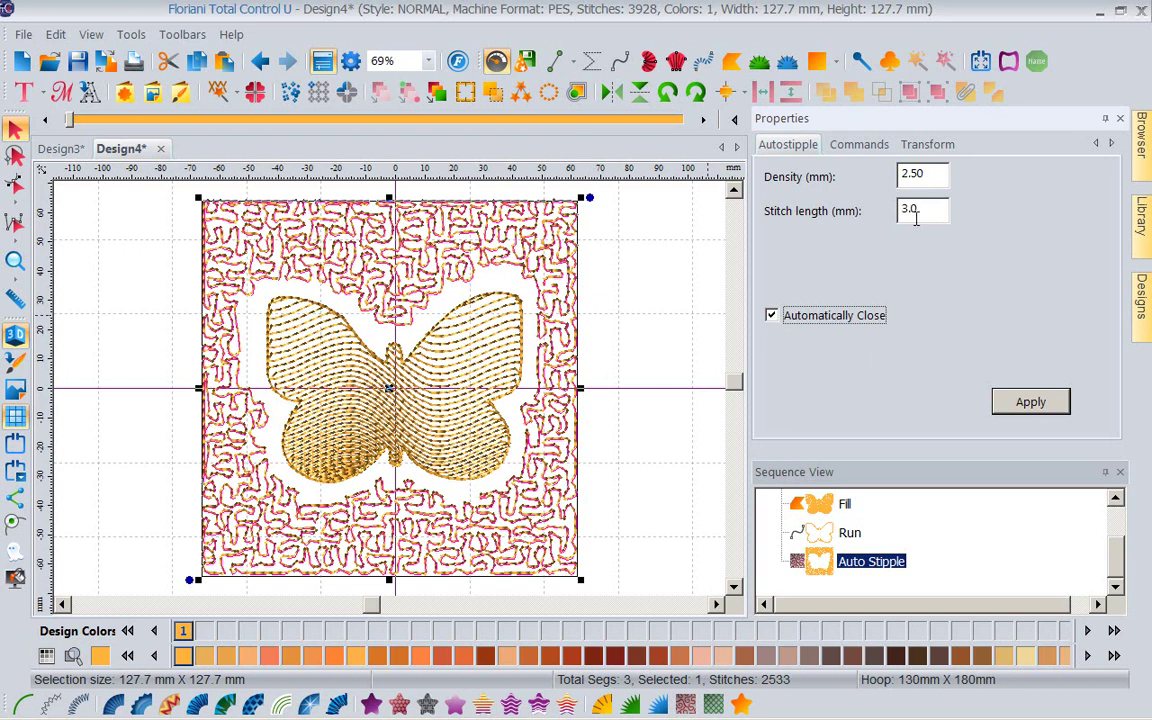
drag(933, 172, 851, 182)
text(4)
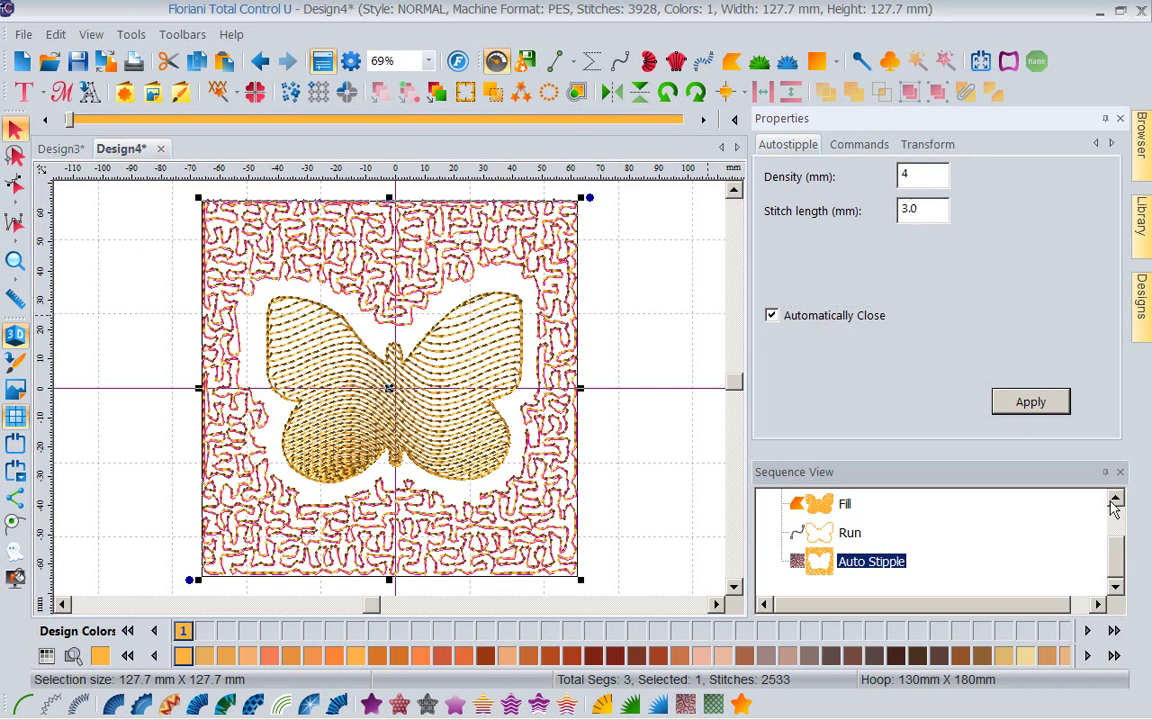
click(1040, 404)
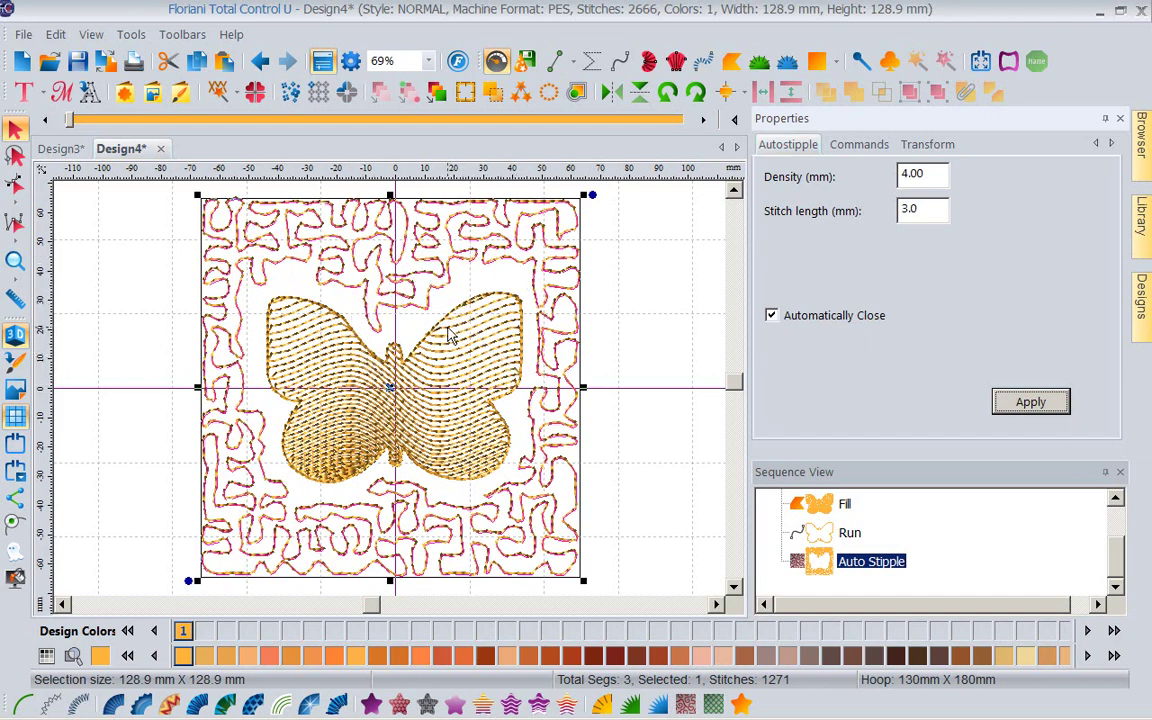
- Add a one-ripple offset outline at spacing 6 to the butterfly fill and convert both to single runs
click(452, 334)
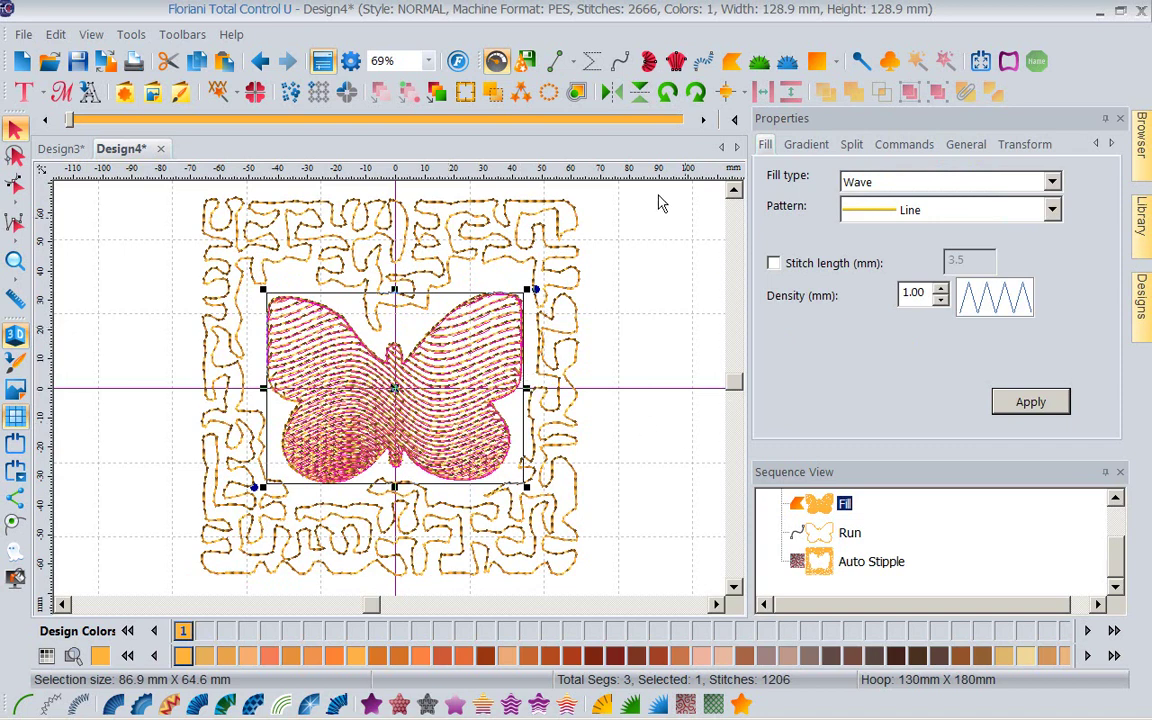
click(577, 93)
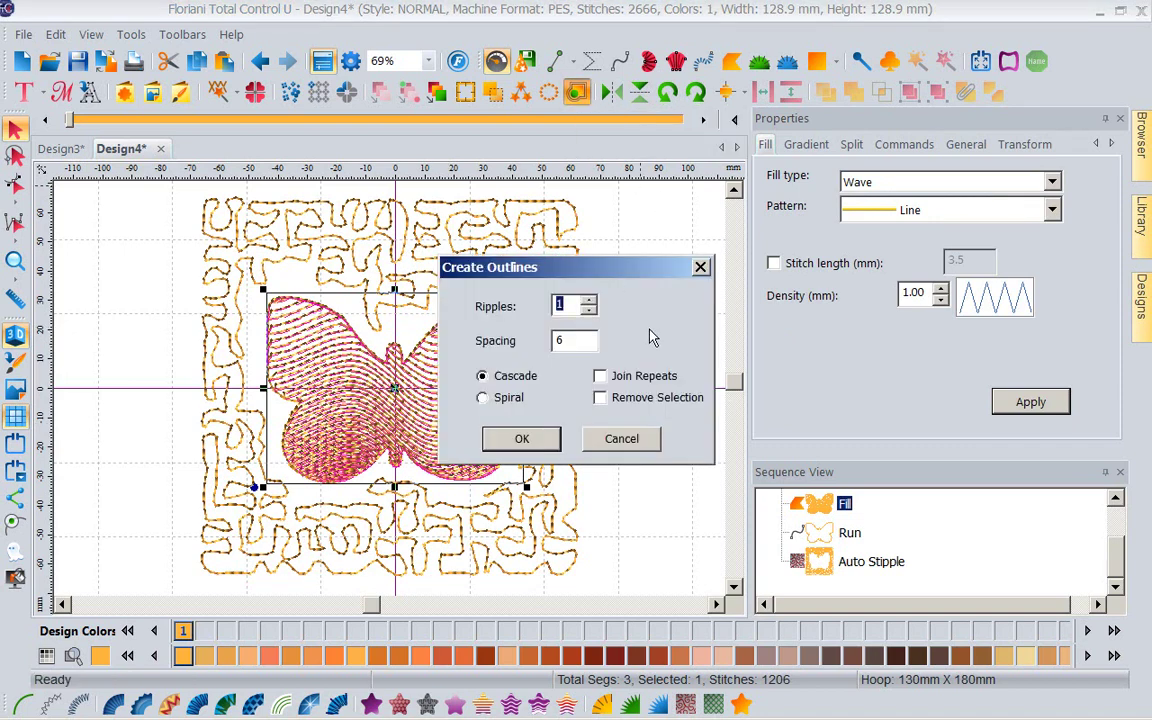
click(515, 445)
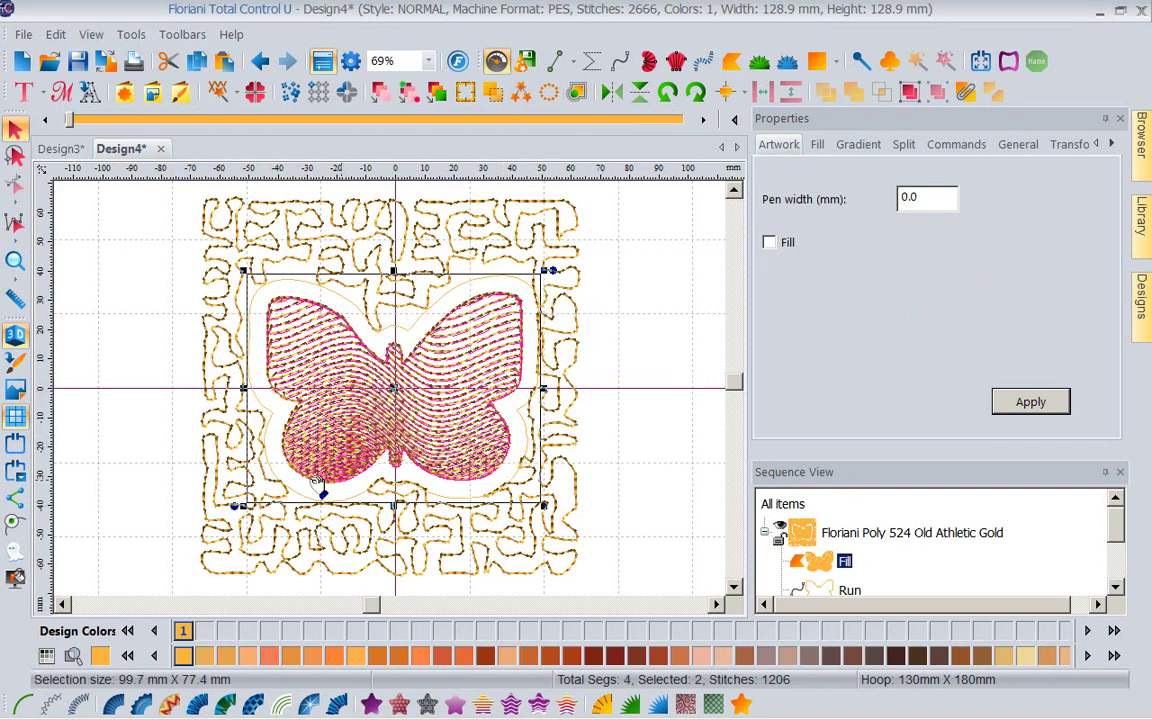
click(27, 705)
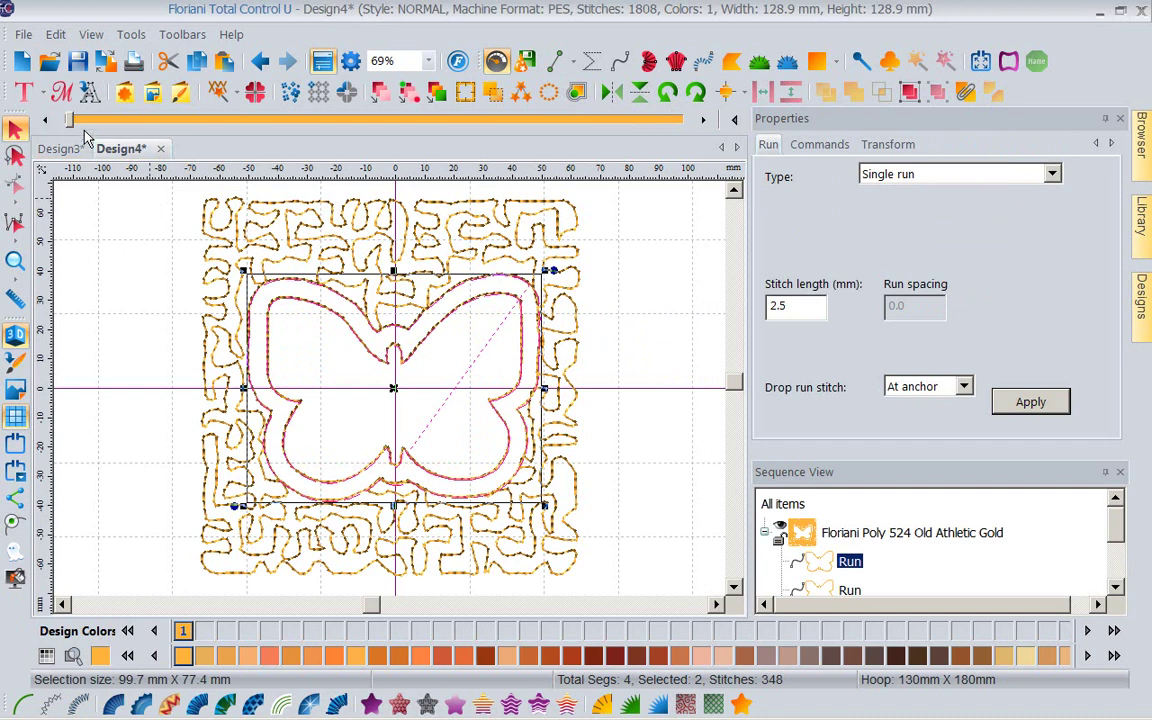
- Undo the butterfly's run conversion, turn only the new offset outline into a run, and deselect
click(262, 62)
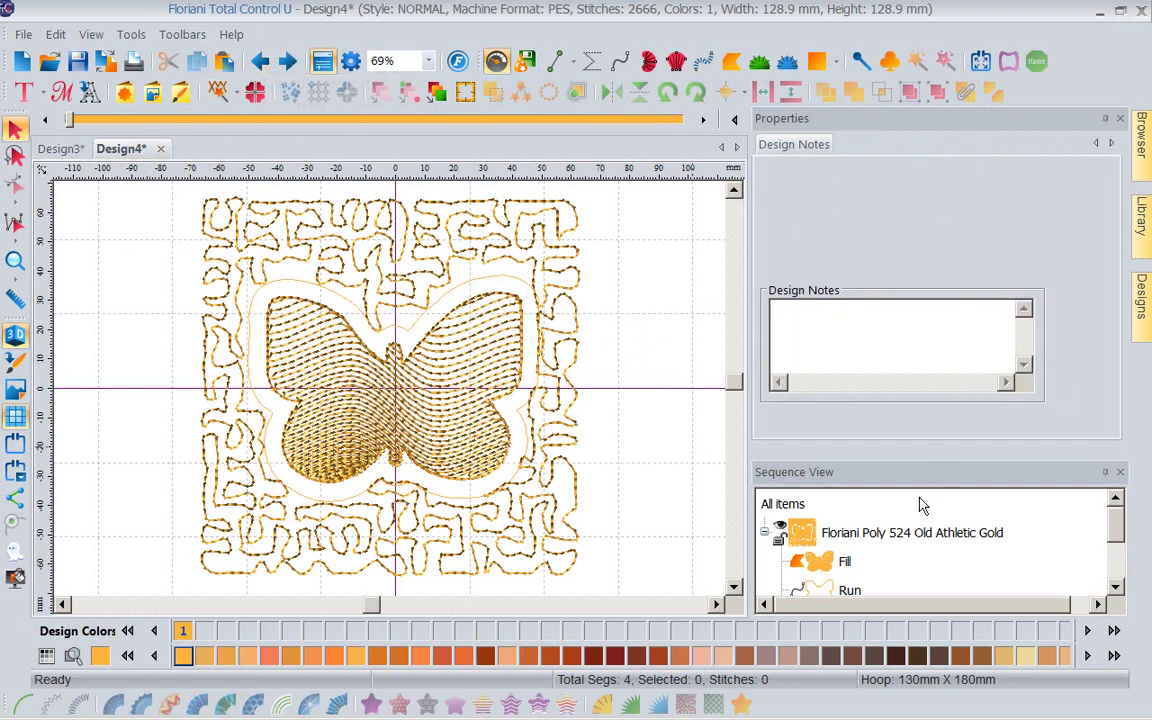
drag(1120, 533, 1117, 586)
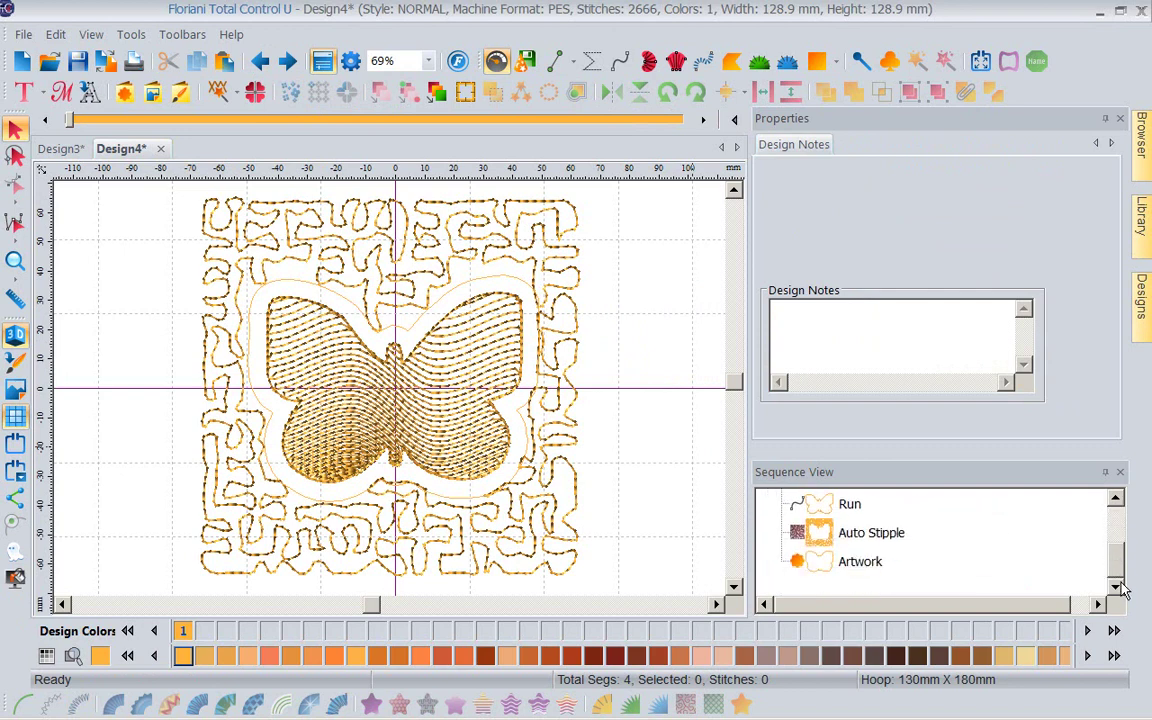
click(826, 566)
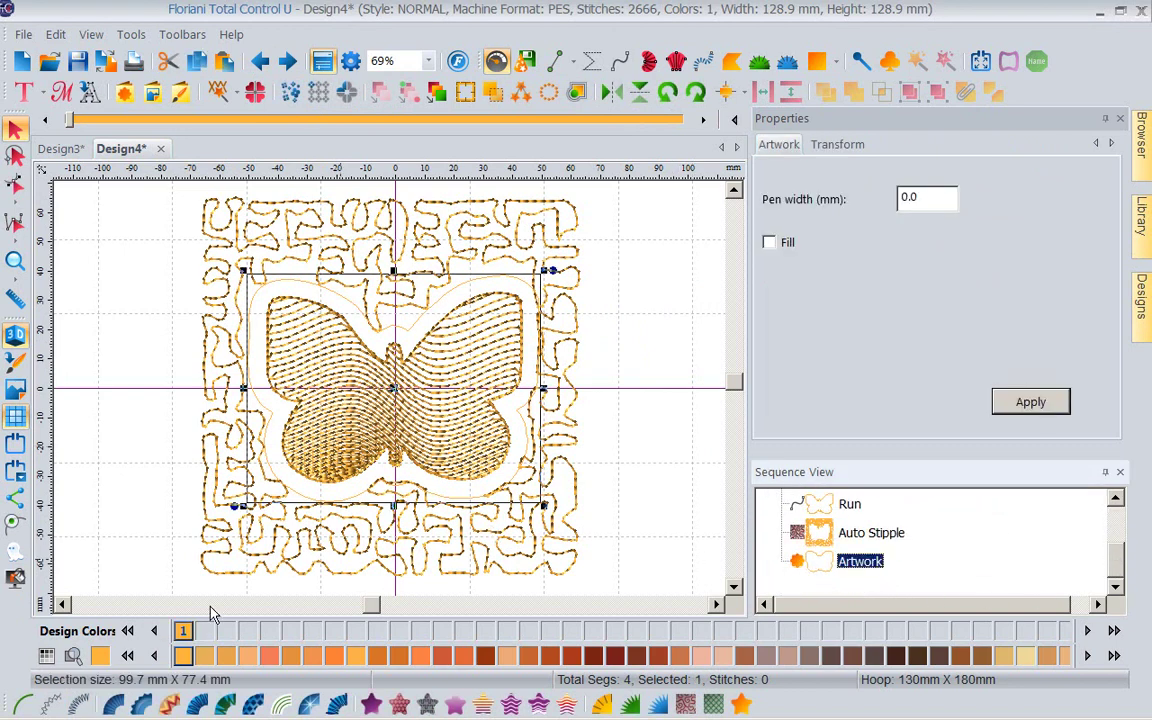
click(22, 705)
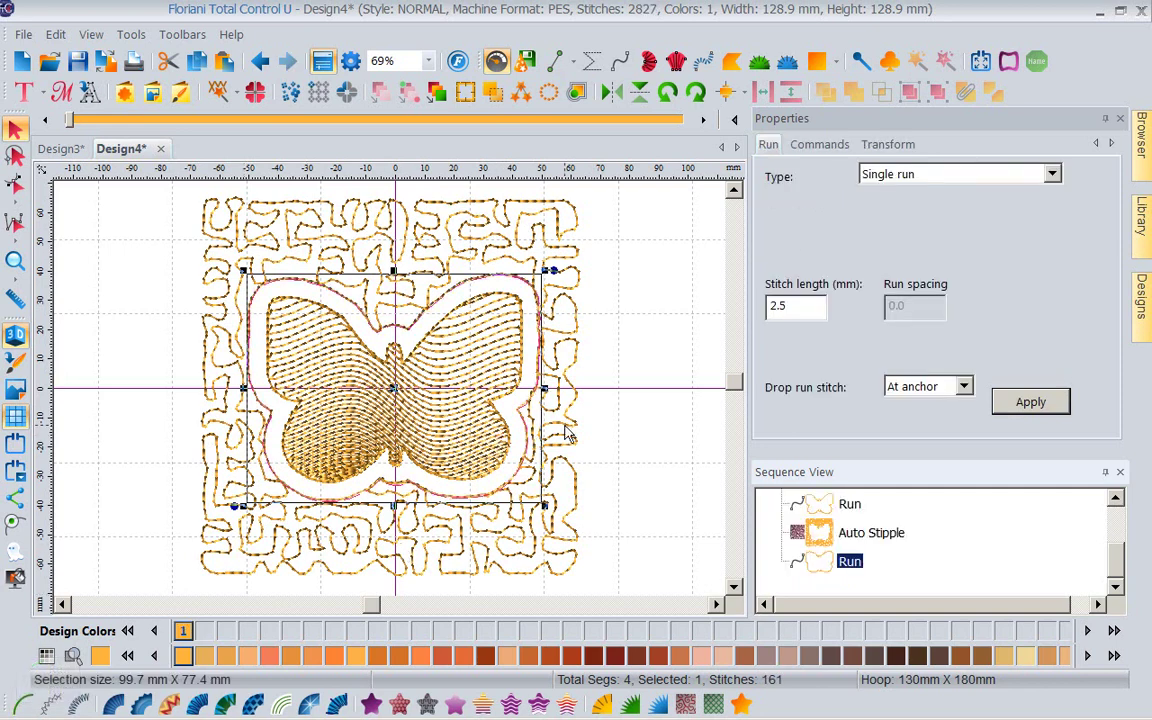
click(643, 409)
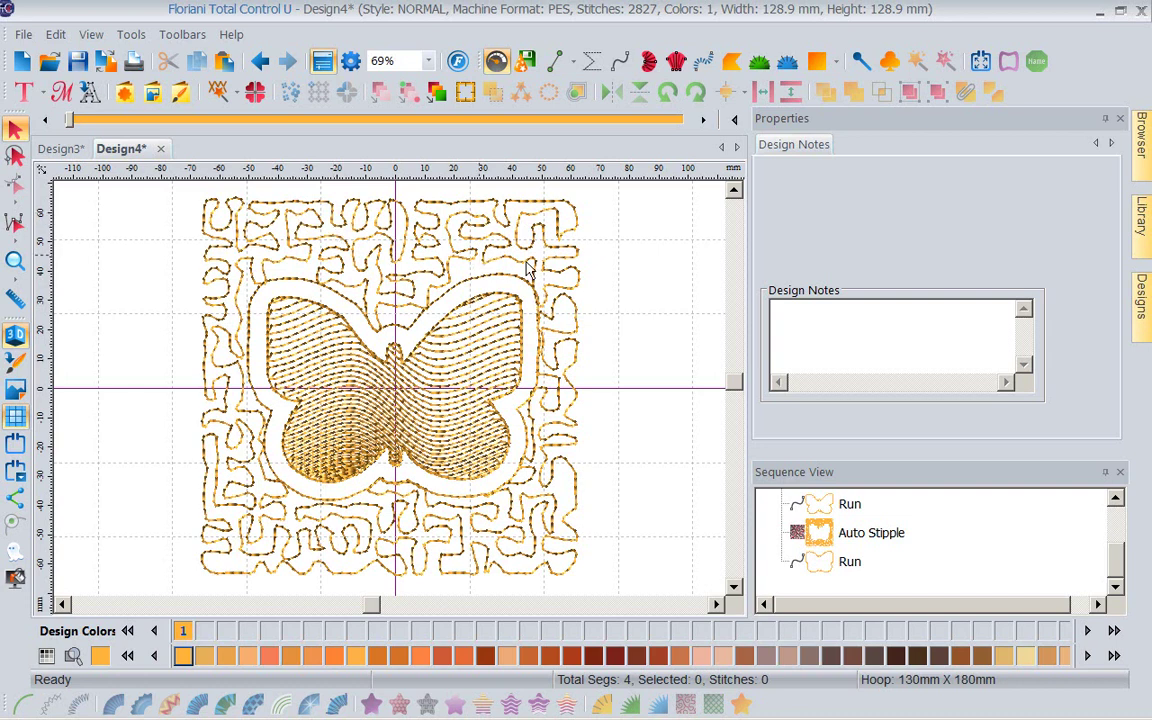
- Draw a rectangle over the stippled block, fit its top edge, and convert it to a run stitch
click(836, 62)
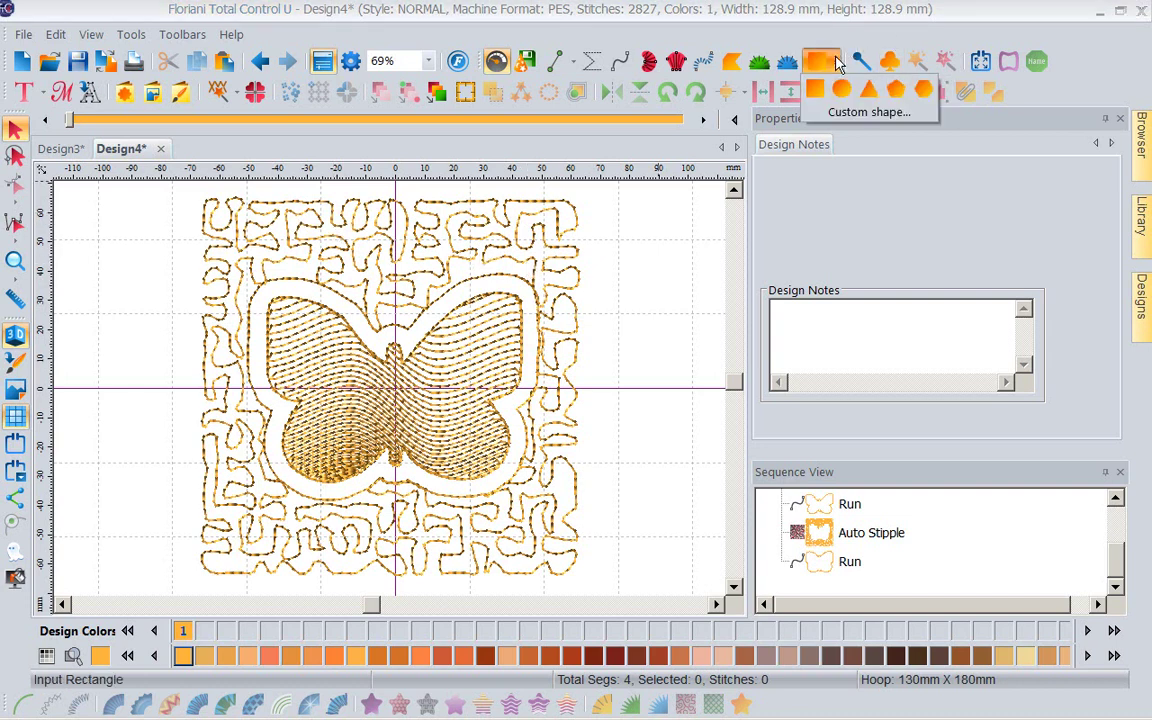
click(815, 89)
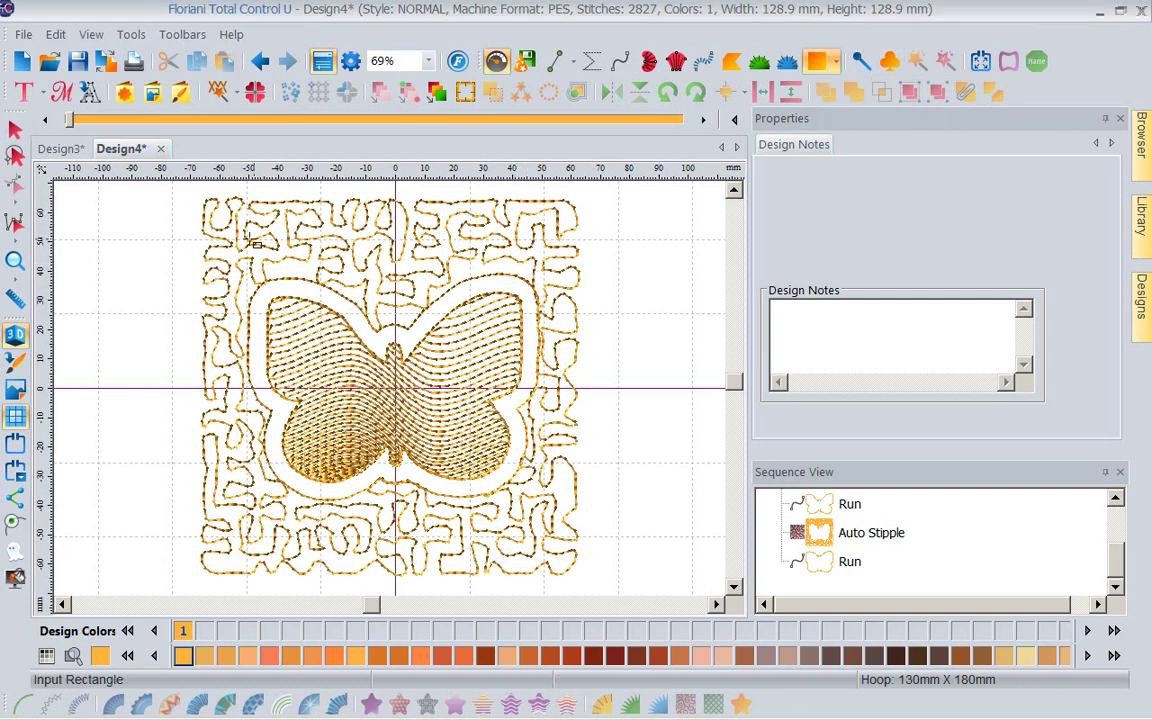
drag(206, 201, 585, 576)
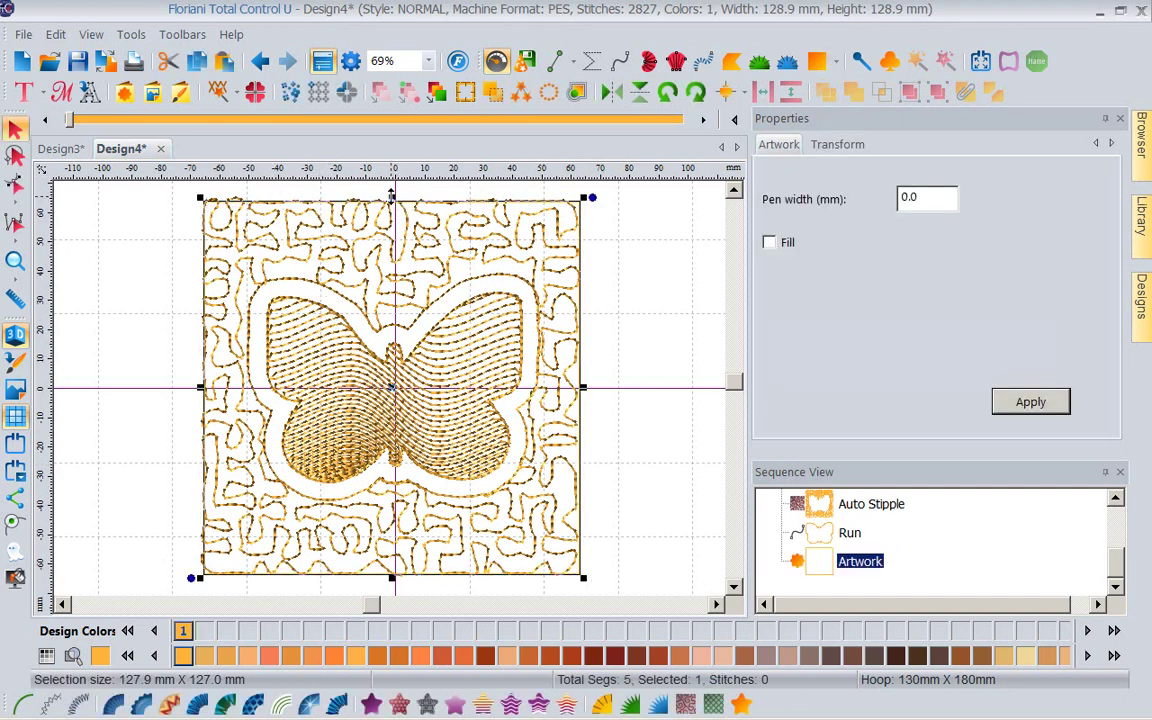
drag(391, 195, 392, 191)
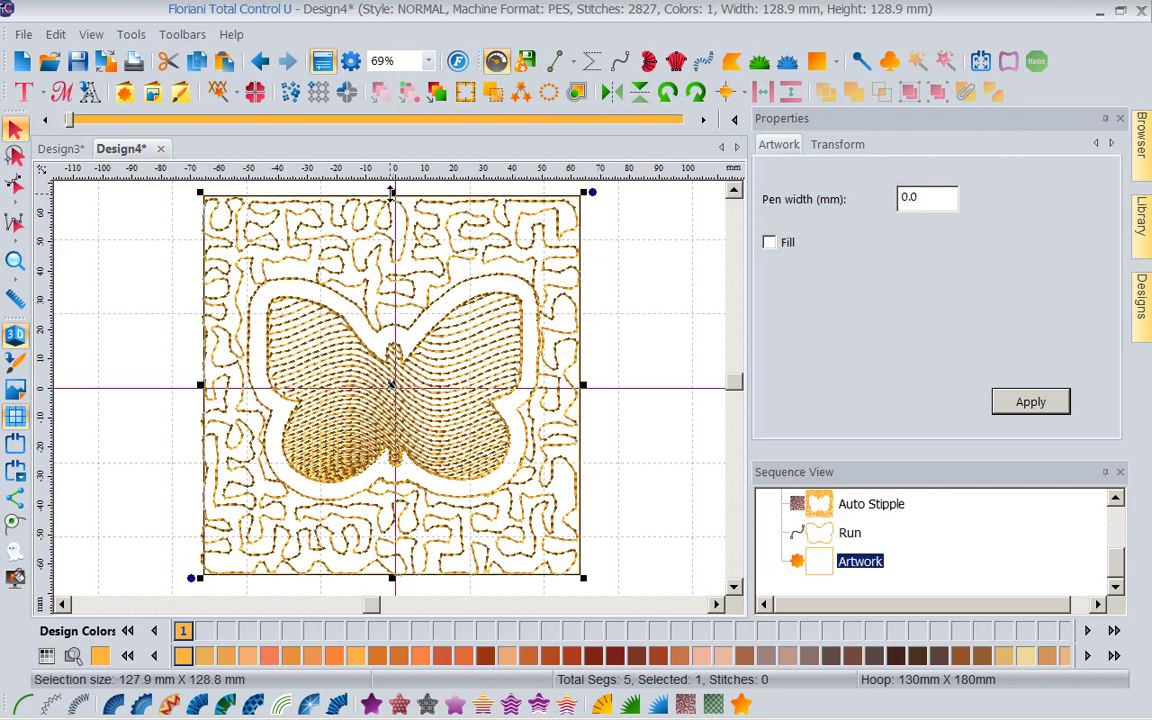
drag(391, 191, 391, 193)
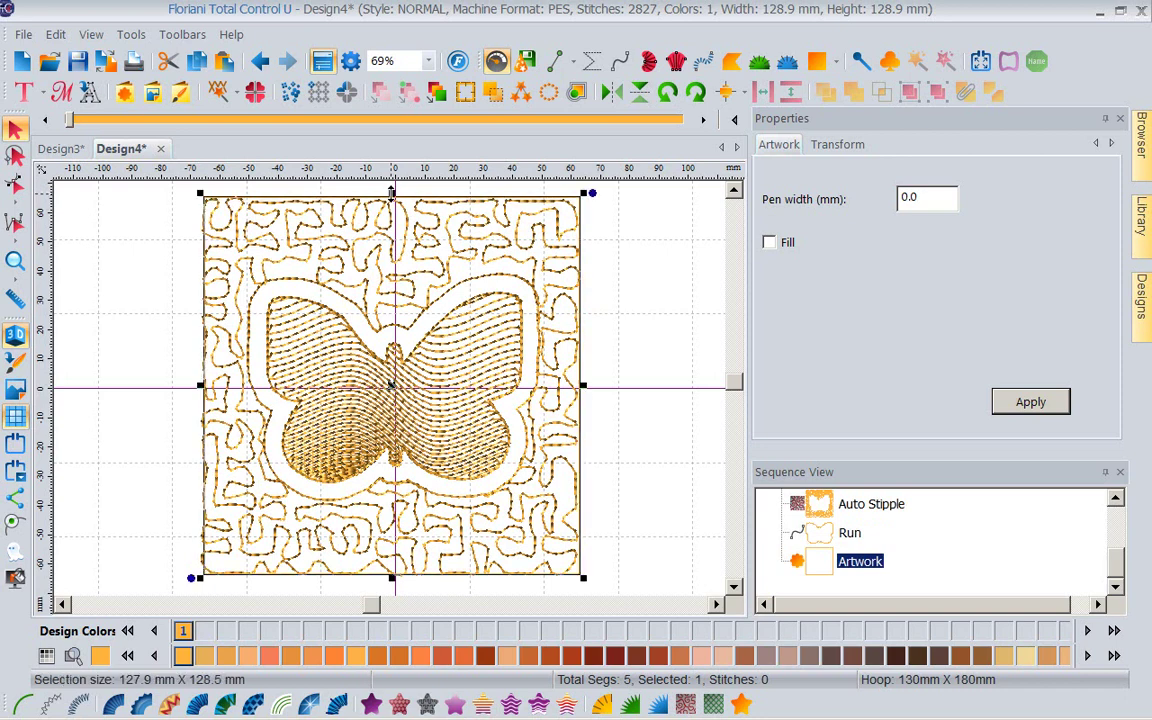
click(22, 704)
click(110, 445)
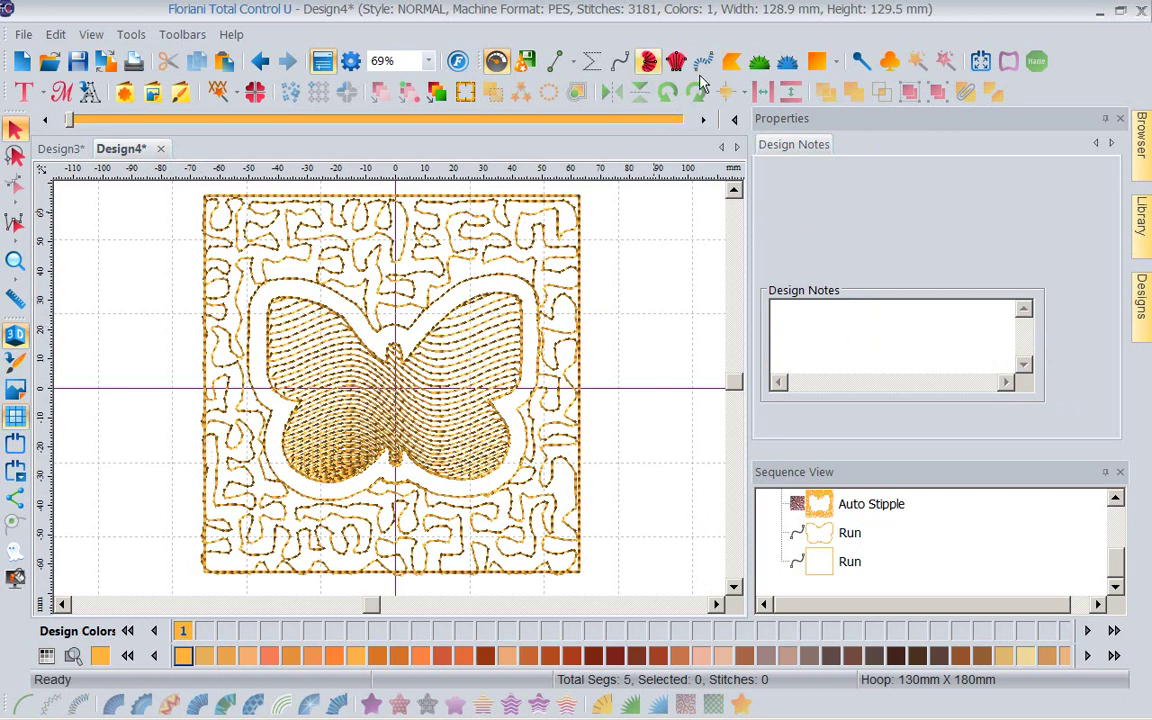
- Draw a rectangle around the whole design, resize it to 6 × 6 inches, and fit it in view
click(830, 72)
drag(157, 192, 655, 589)
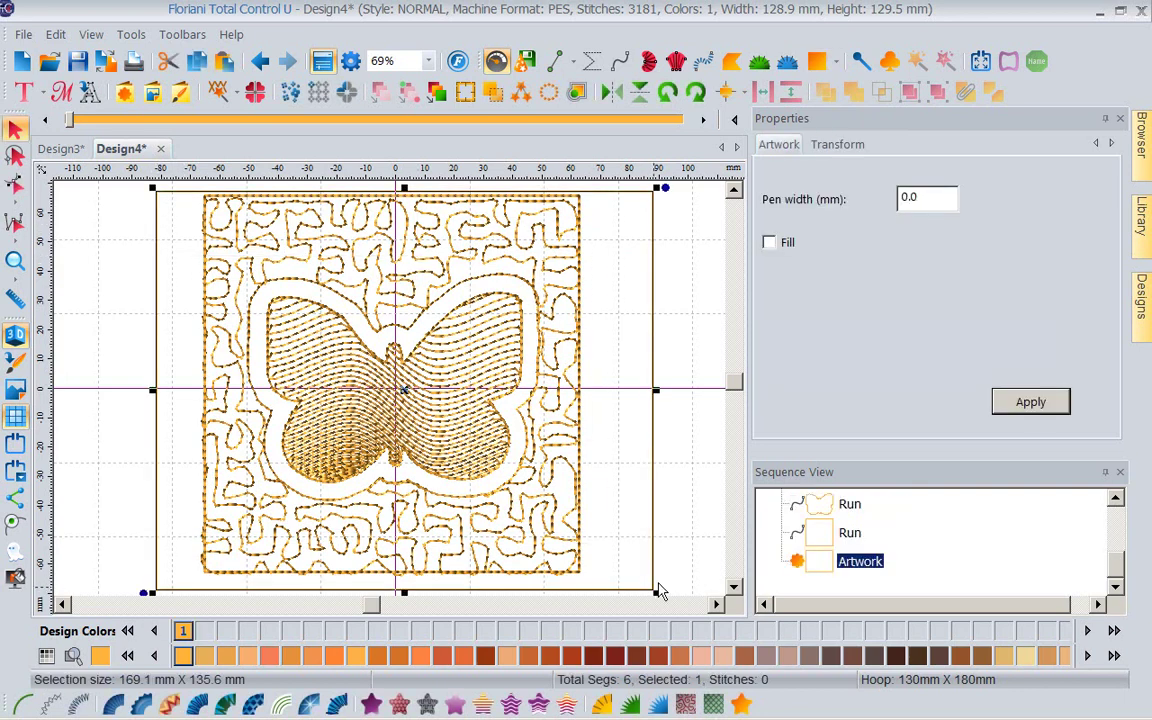
click(845, 146)
drag(903, 176, 866, 173)
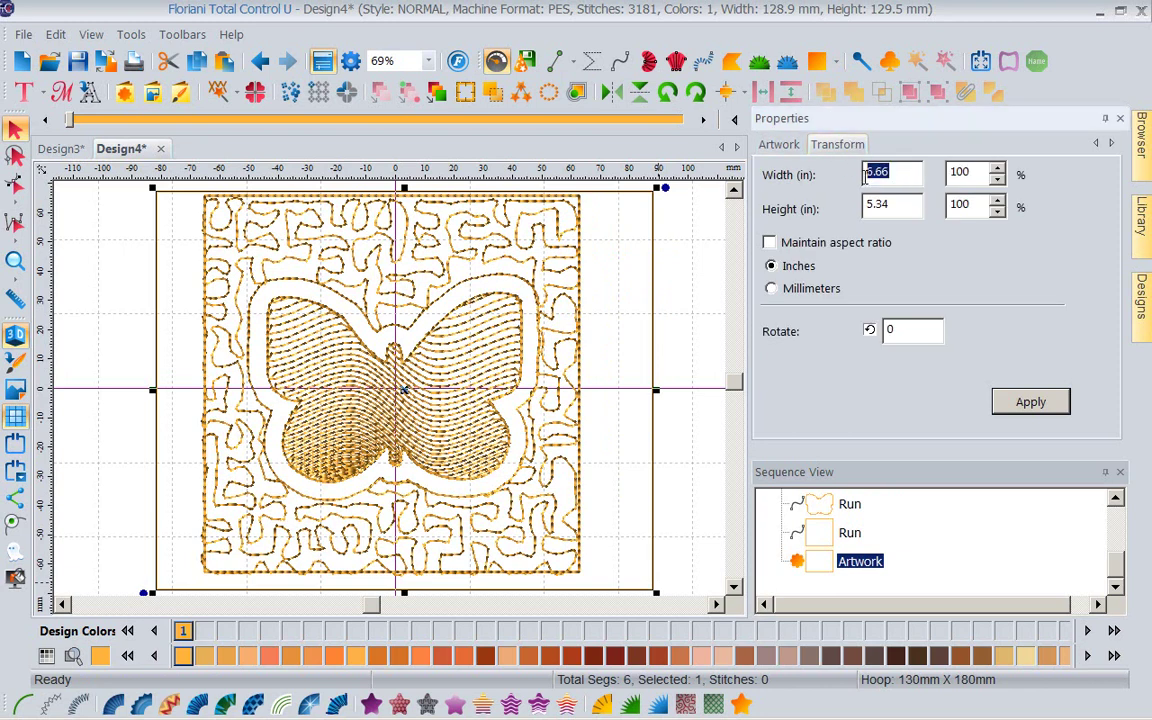
text(6)
drag(903, 204, 768, 212)
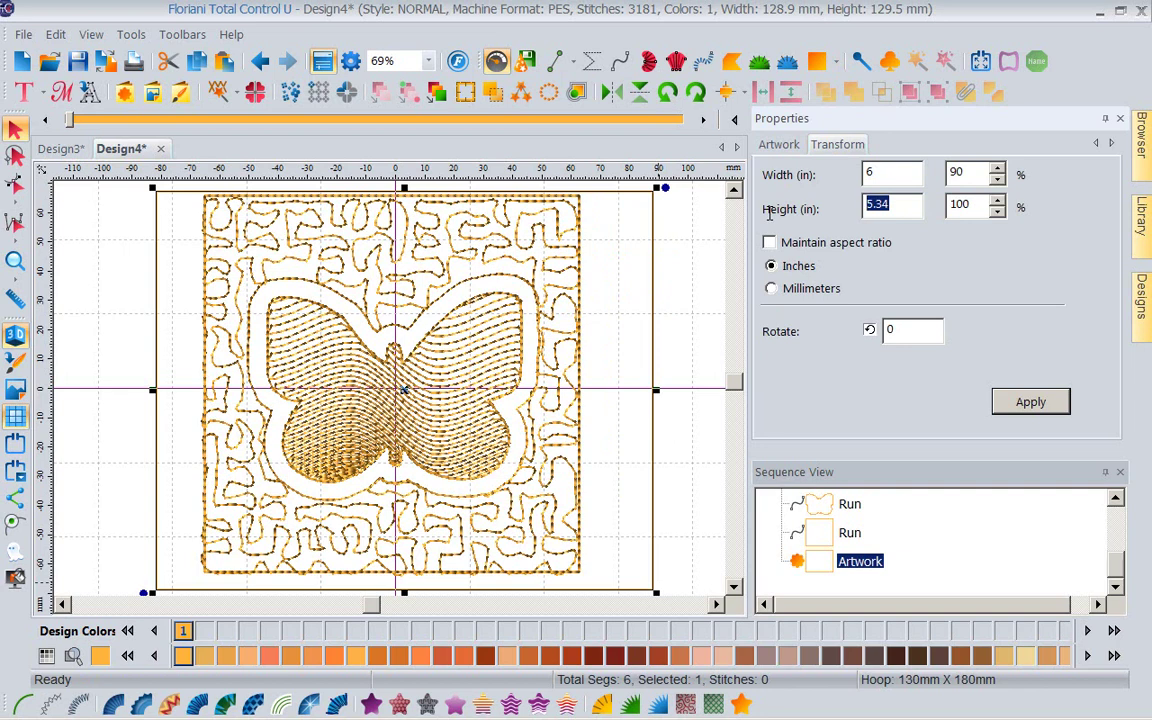
text(6)
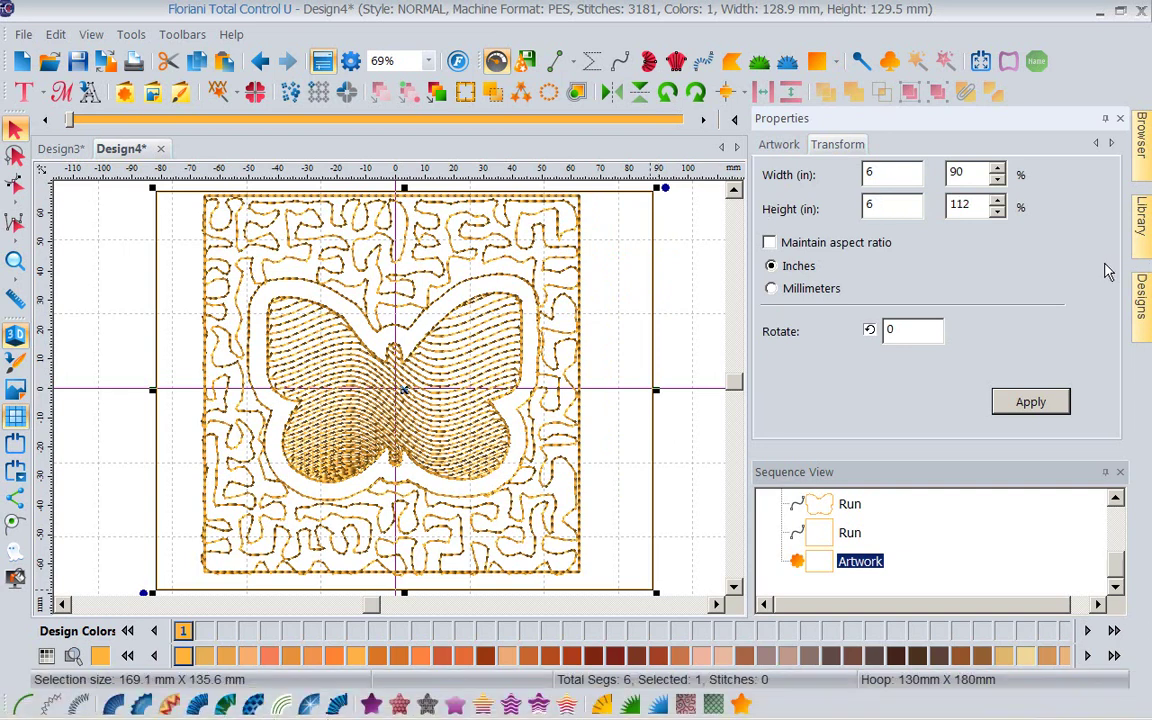
click(1052, 405)
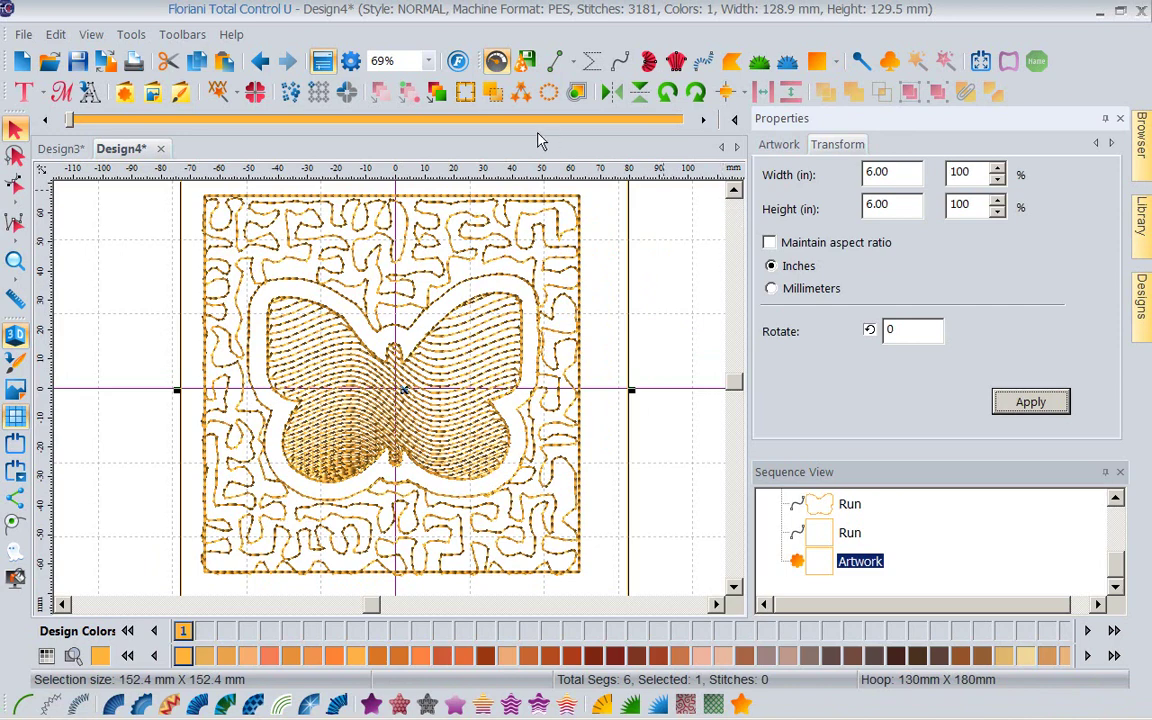
click(428, 62)
click(375, 111)
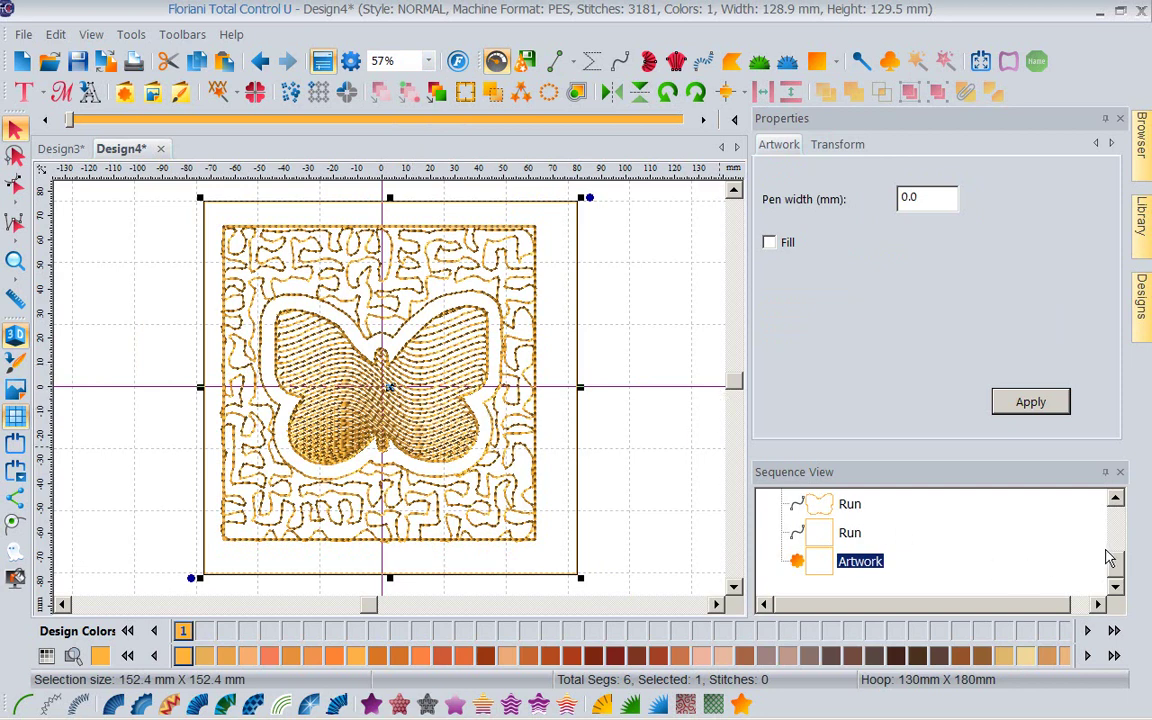
- Select the outer square artwork in Sequence View and convert it to a 2.5 mm single run stitch
drag(1118, 575, 1117, 528)
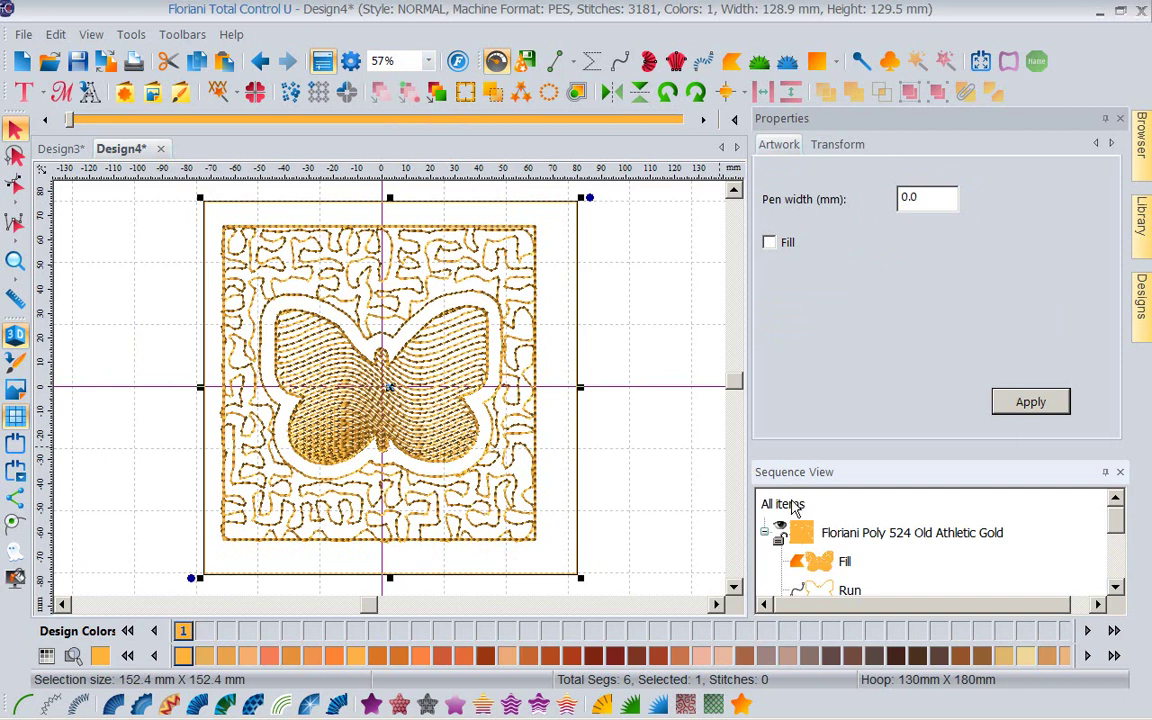
click(785, 504)
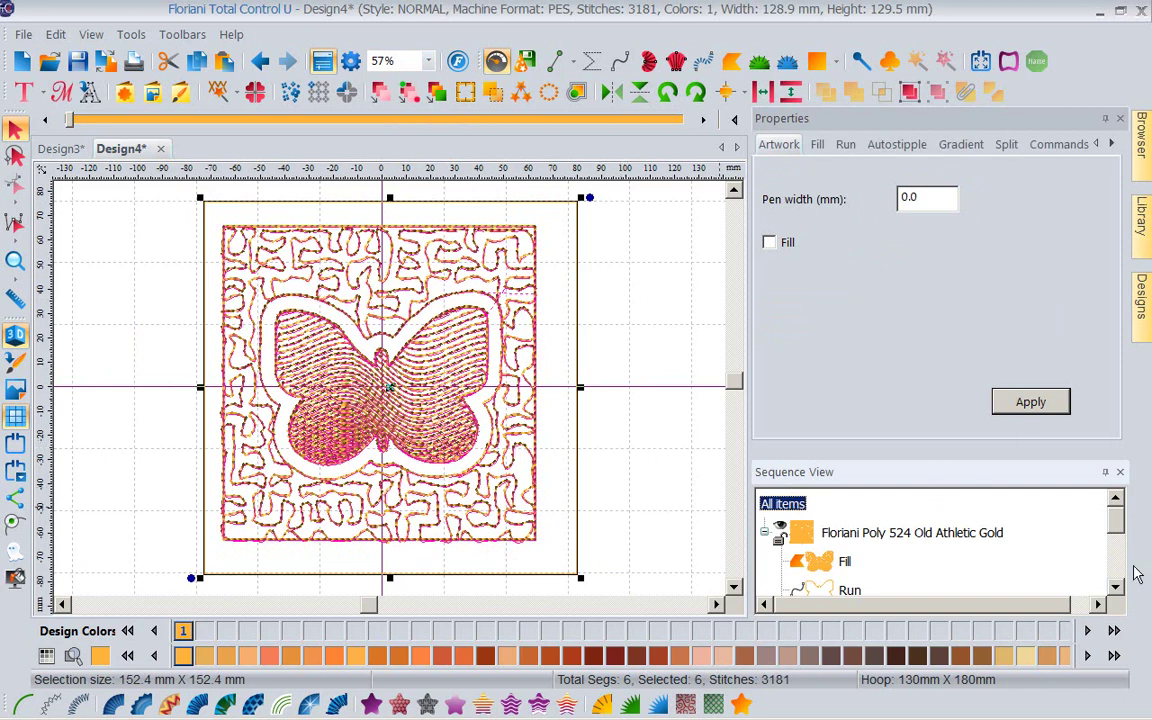
scroll(1005, 530, down, 5)
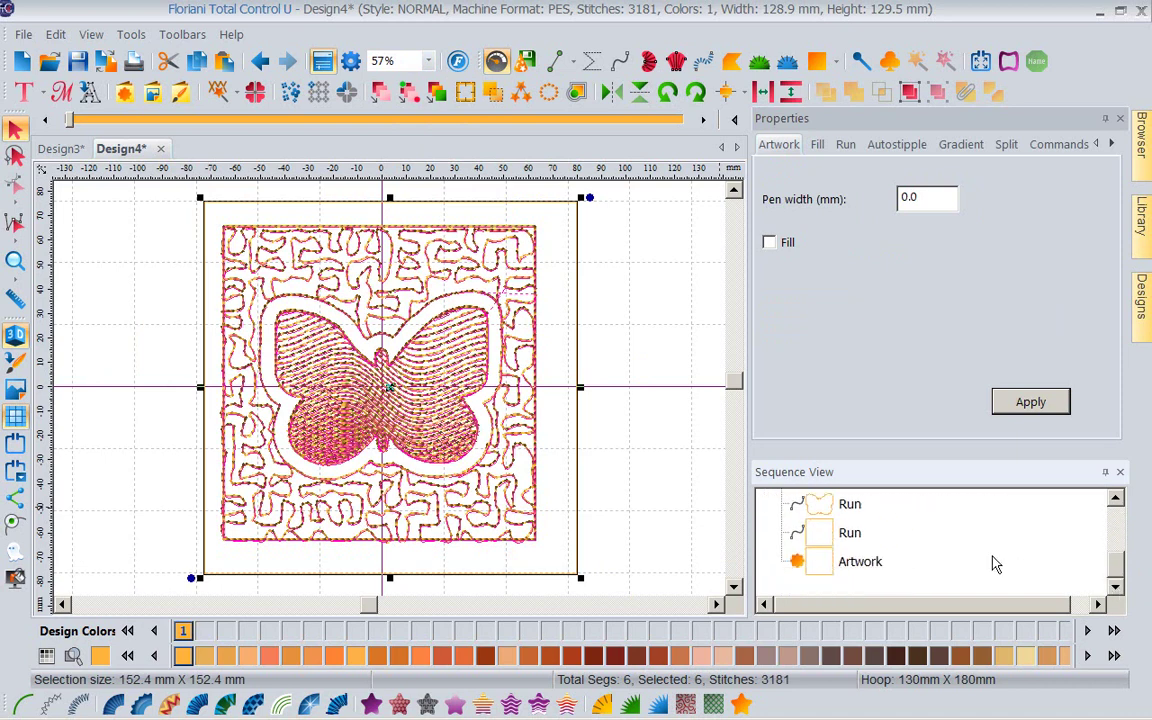
click(815, 564)
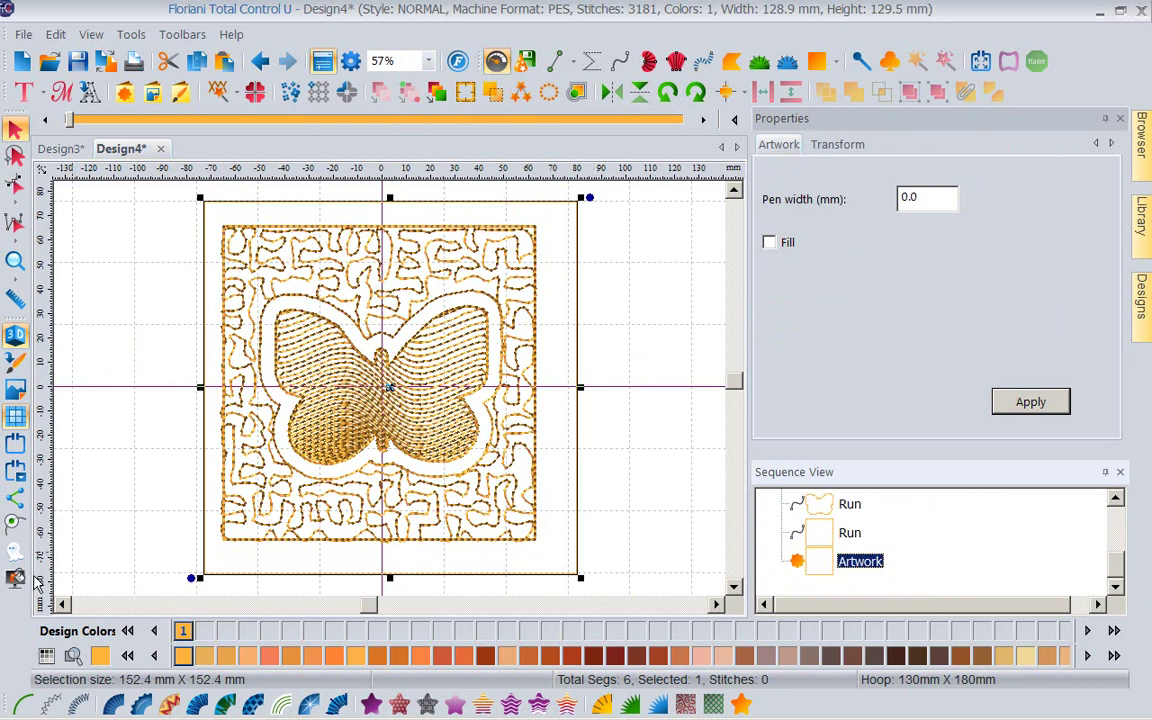
click(24, 705)
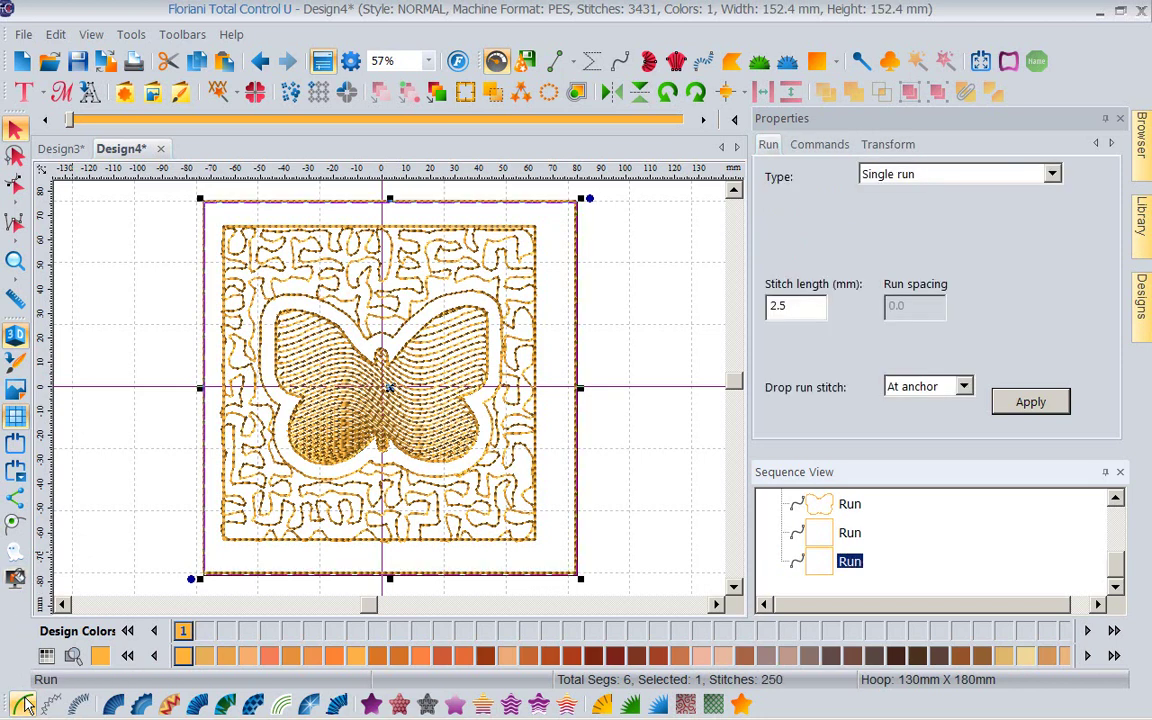
right_click(1115, 566)
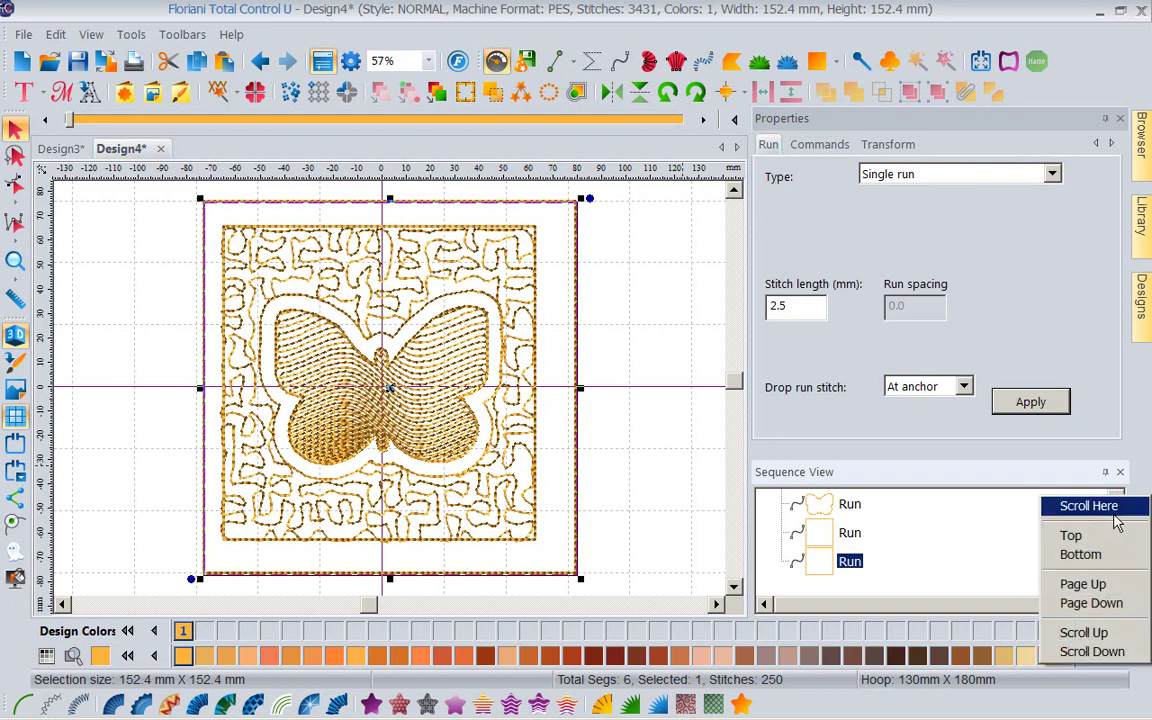
click(1043, 540)
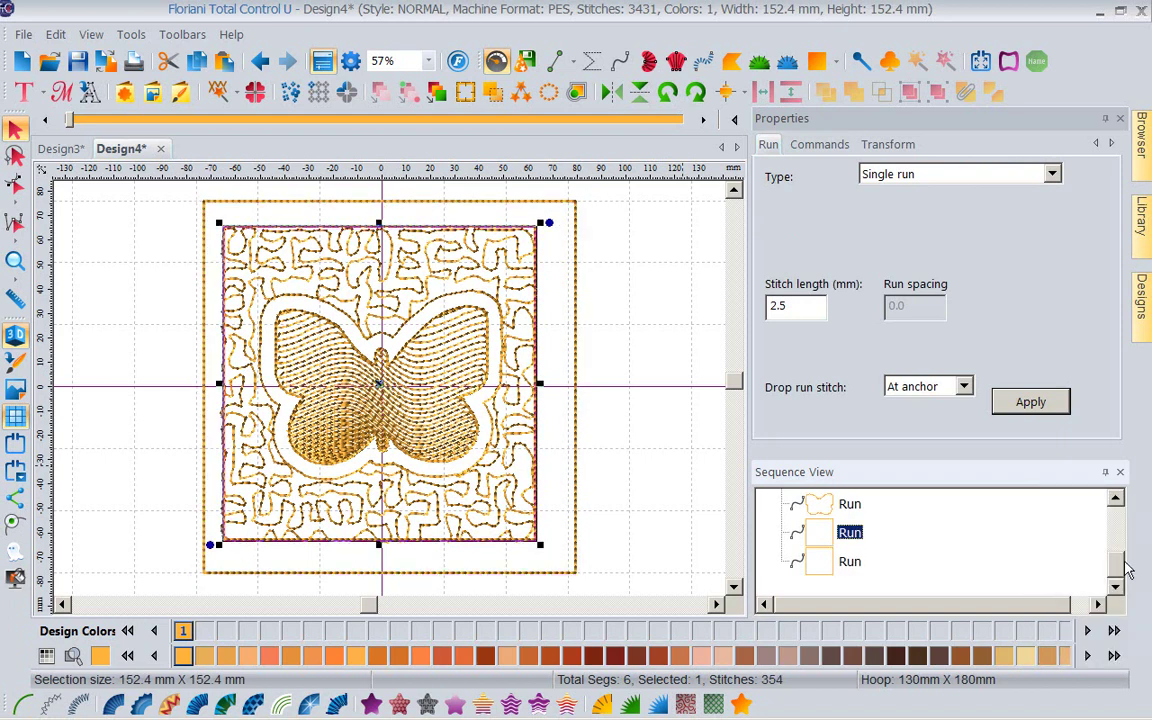
drag(1118, 568, 1008, 505)
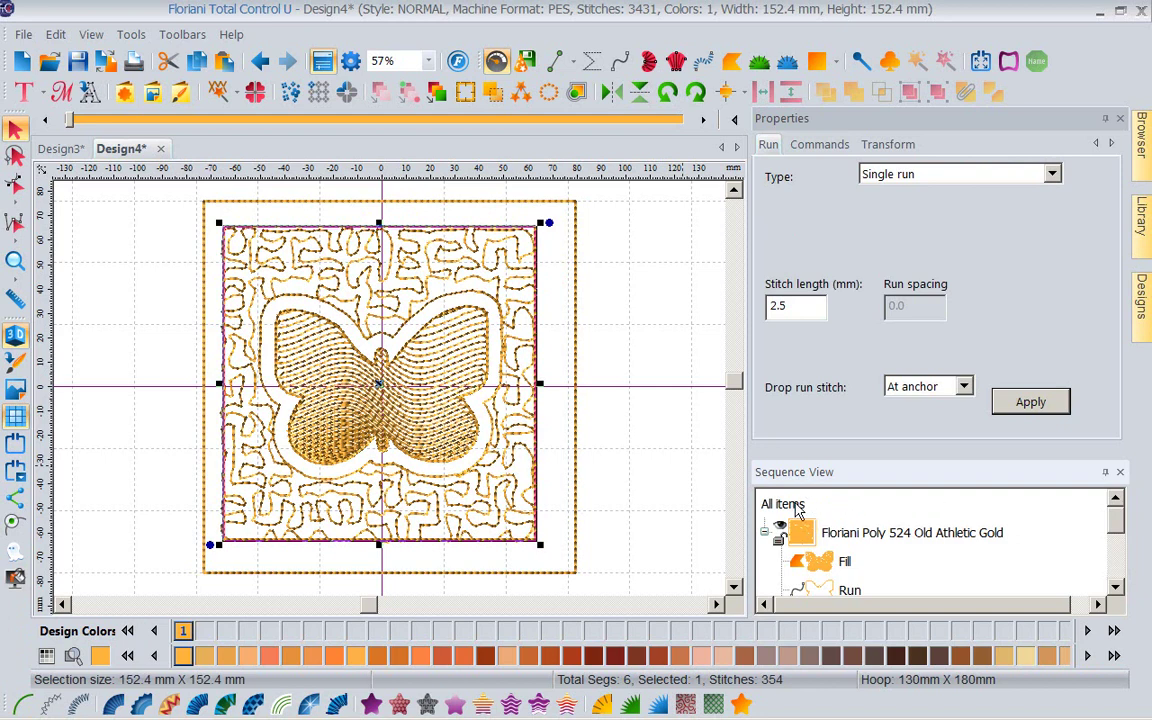
- Select all objects and align them on their horizontal and vertical centres
click(790, 504)
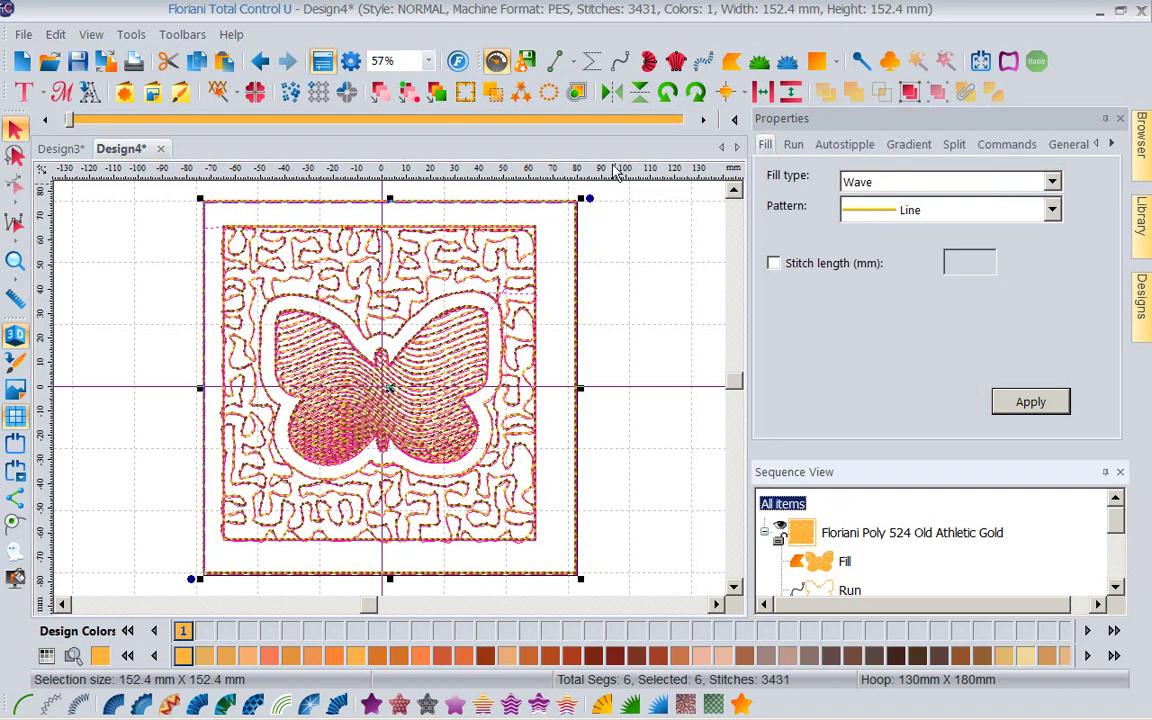
click(744, 93)
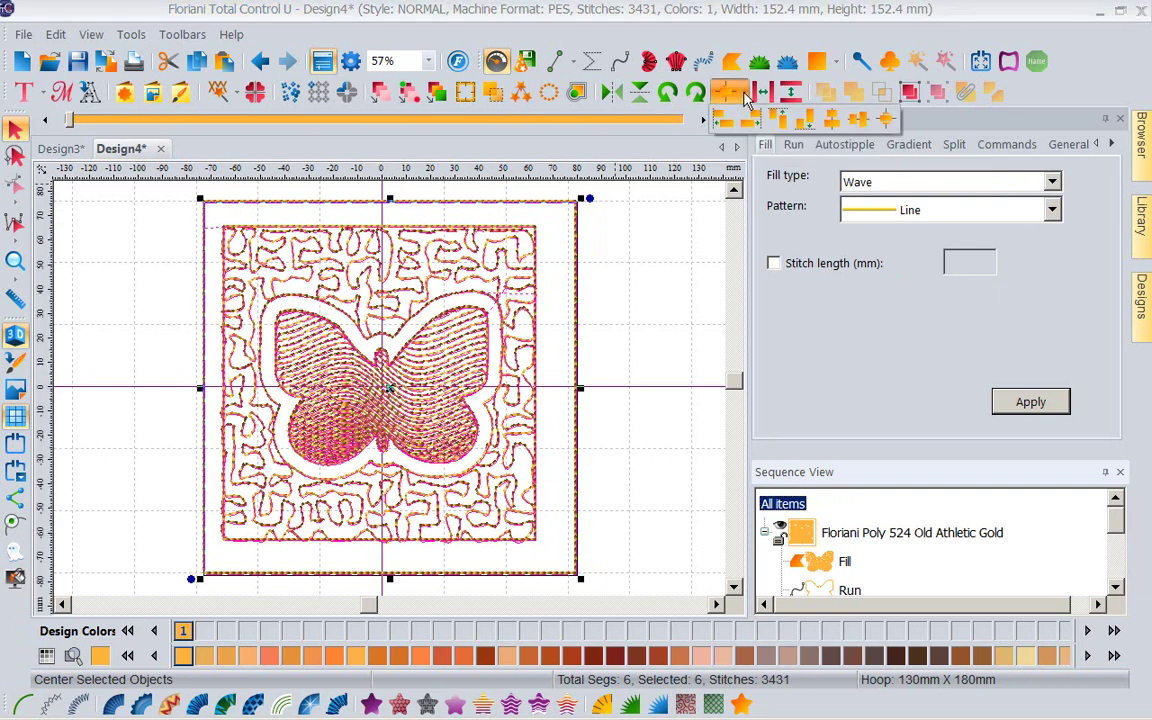
click(830, 122)
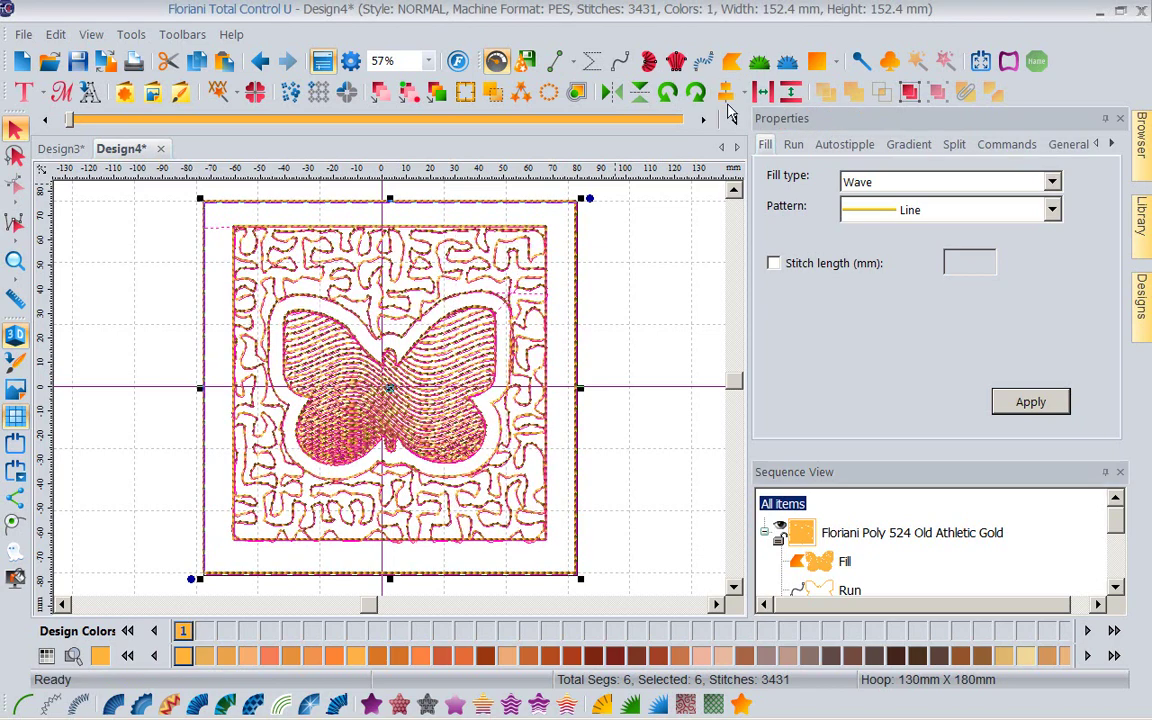
click(744, 95)
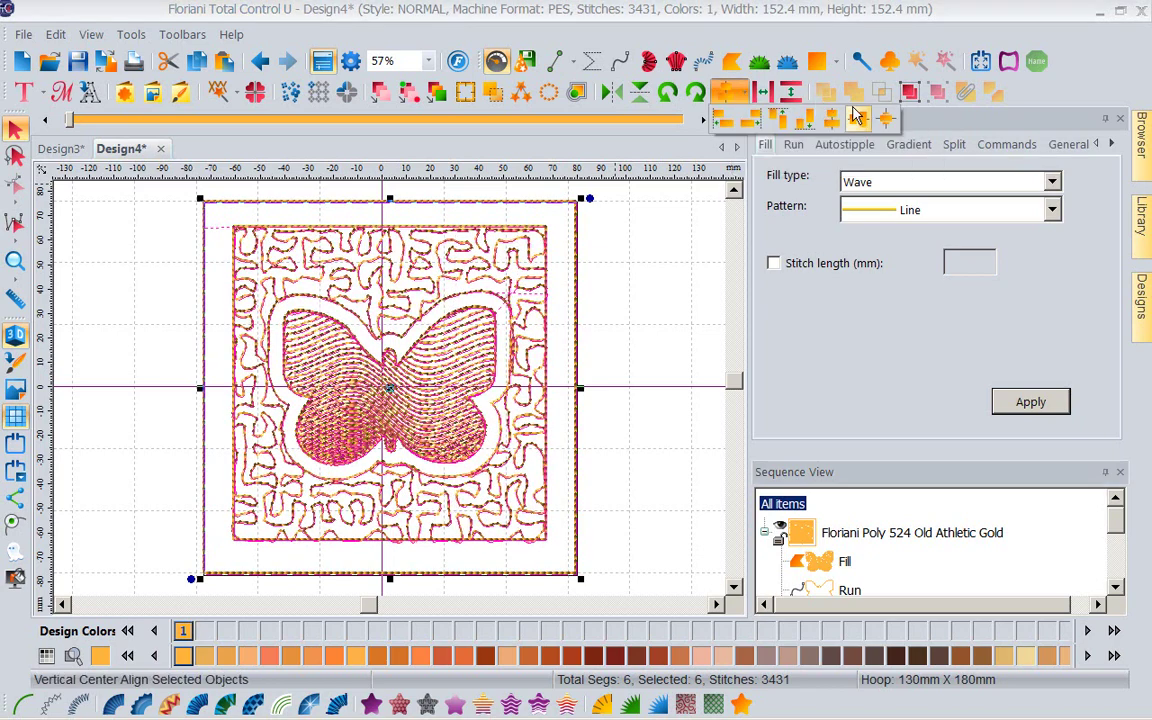
click(775, 106)
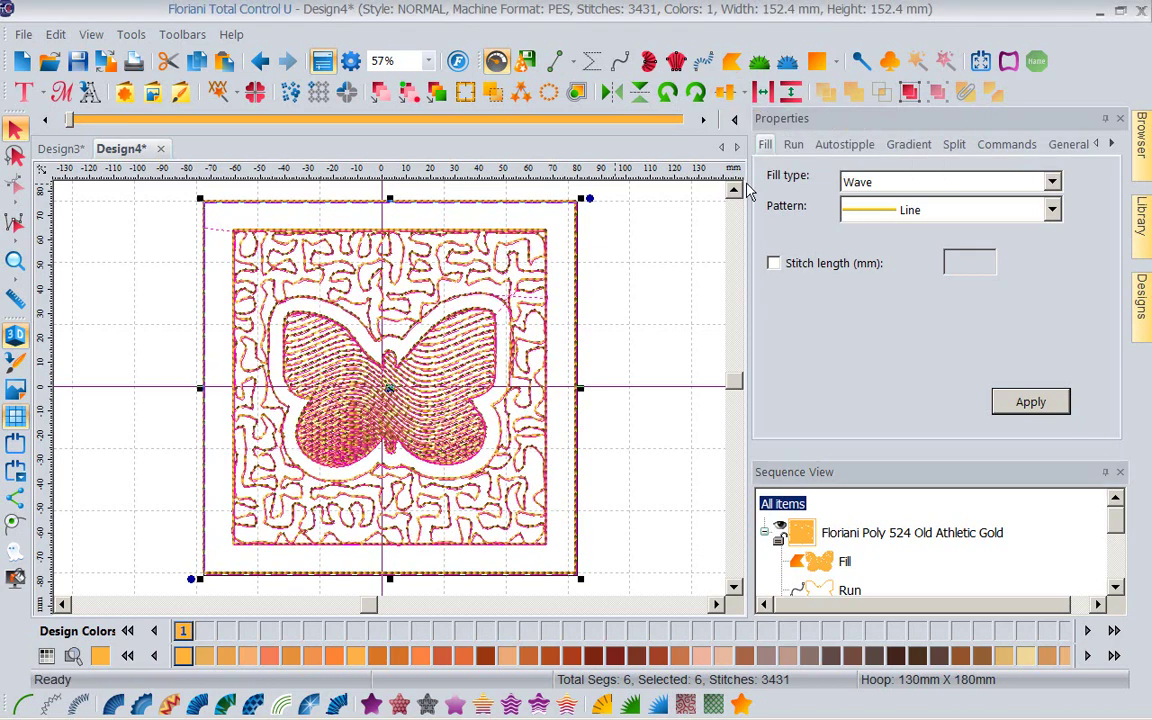
click(650, 293)
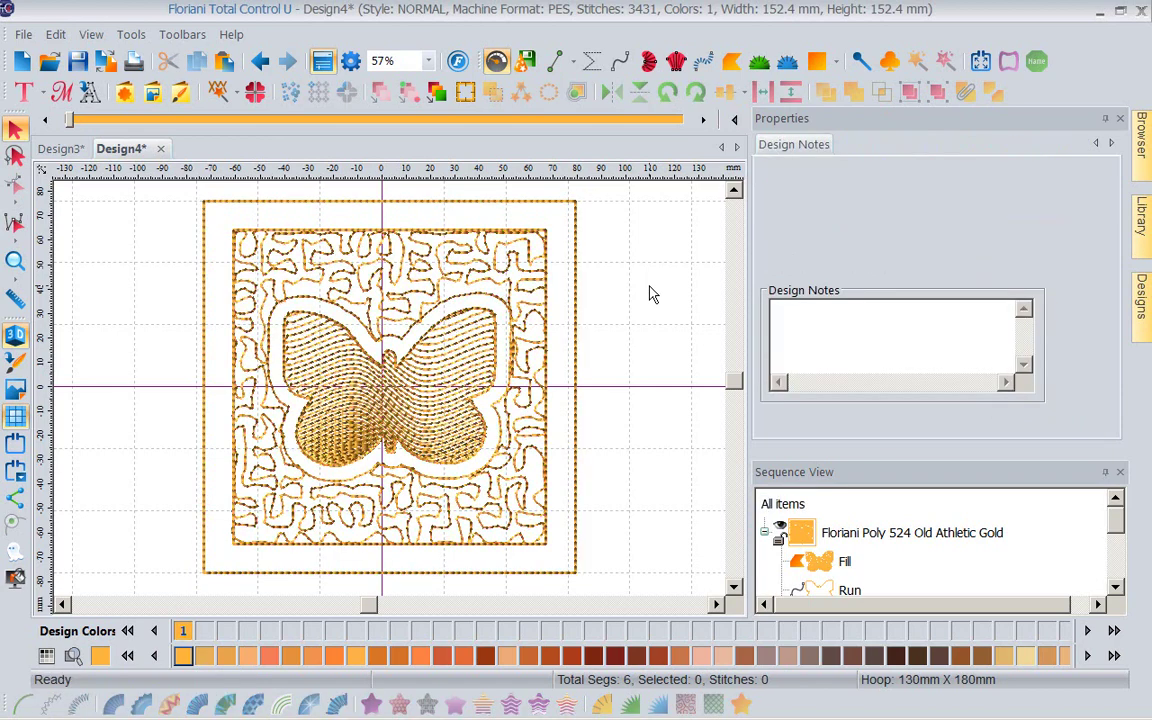